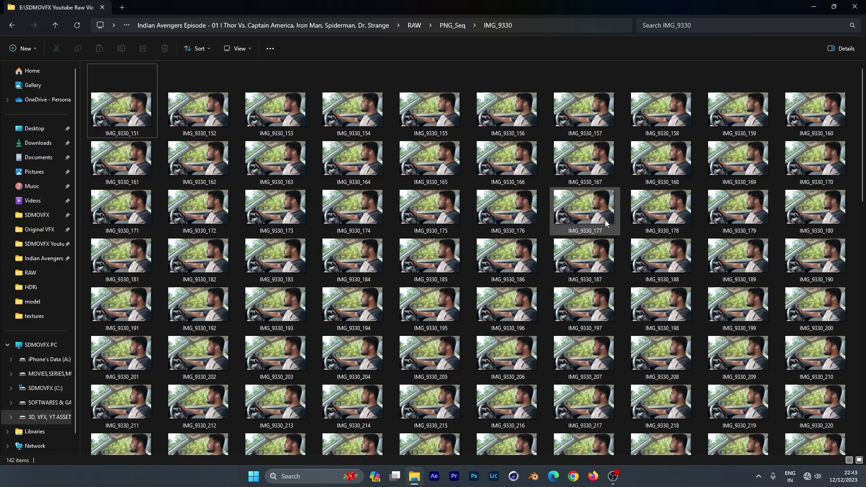
- Examine the PNG image sequence in the IMG_9330 folder, including one of its frames at full size
mouse_move(605, 220)
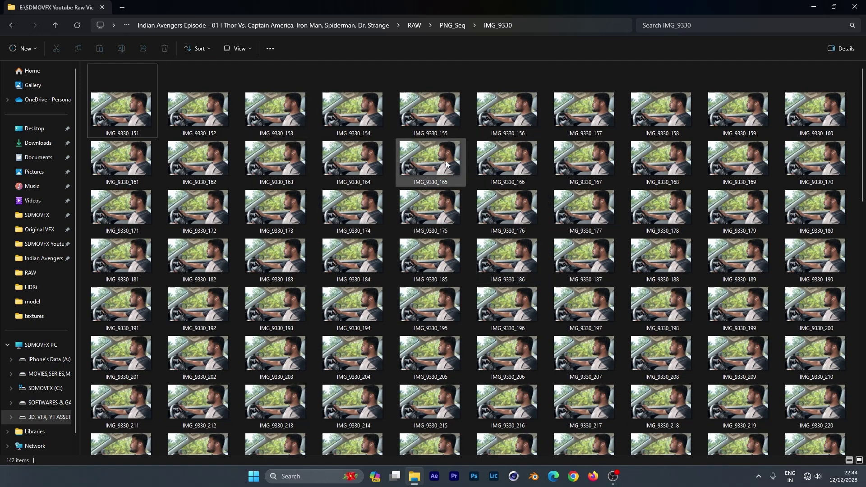
mouse_move(446, 163)
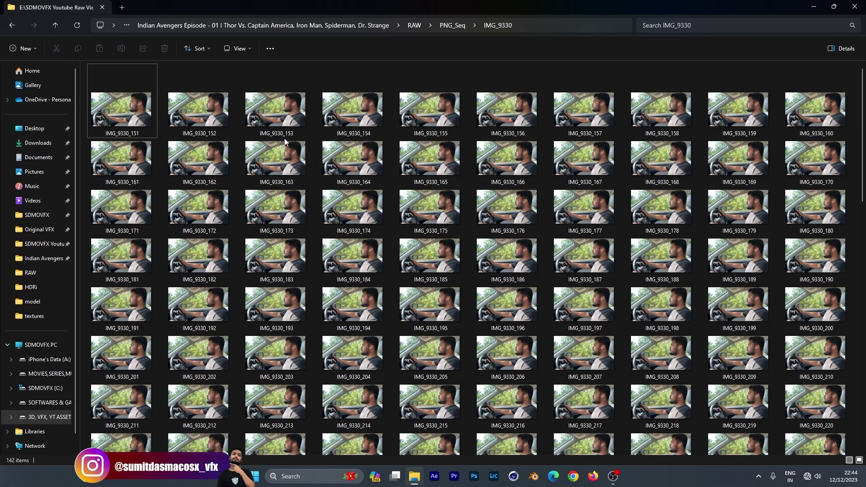
scroll(475, 248, "down", 5)
scroll(446, 253, "up", 5)
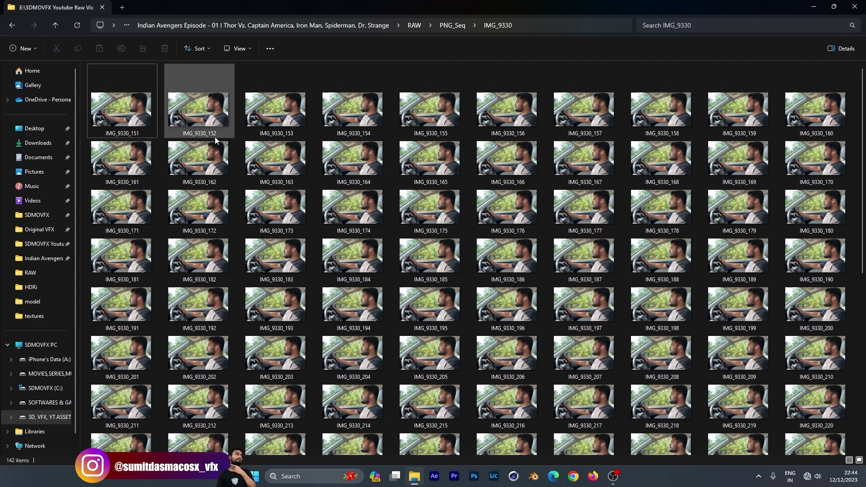
double_click(192, 101)
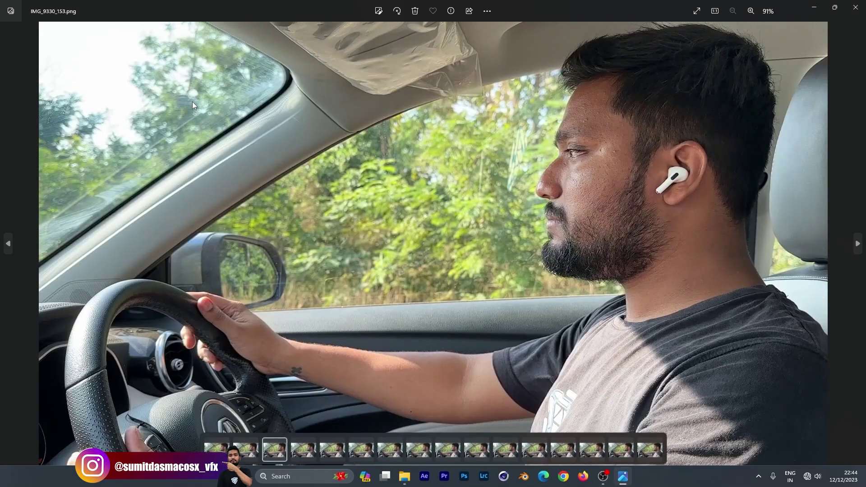
key("alt+F4")
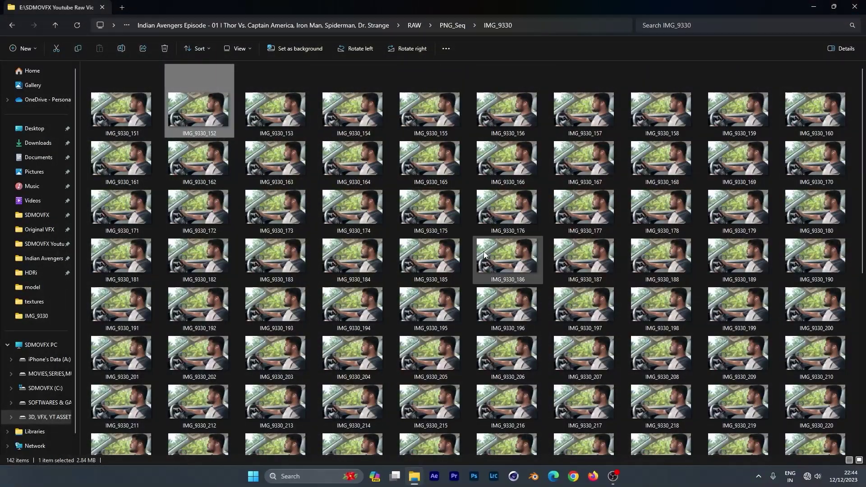
scroll(484, 251, "down", 1)
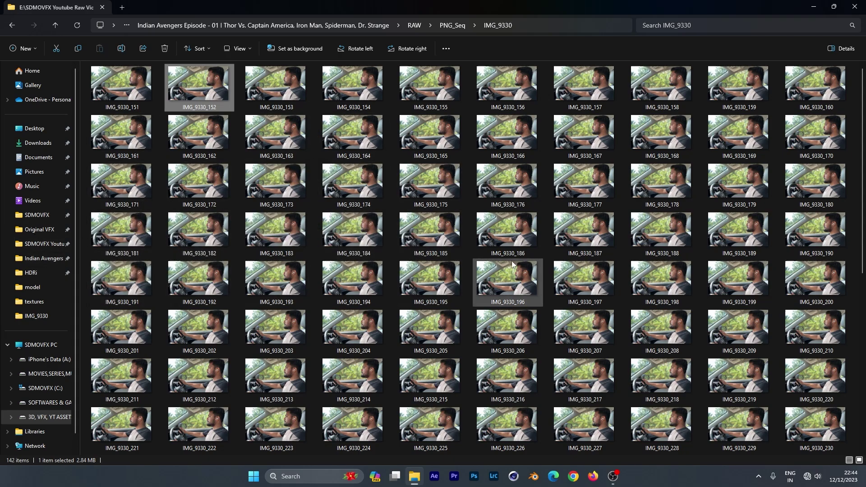
scroll(513, 265, "down", 5)
left_click(541, 424)
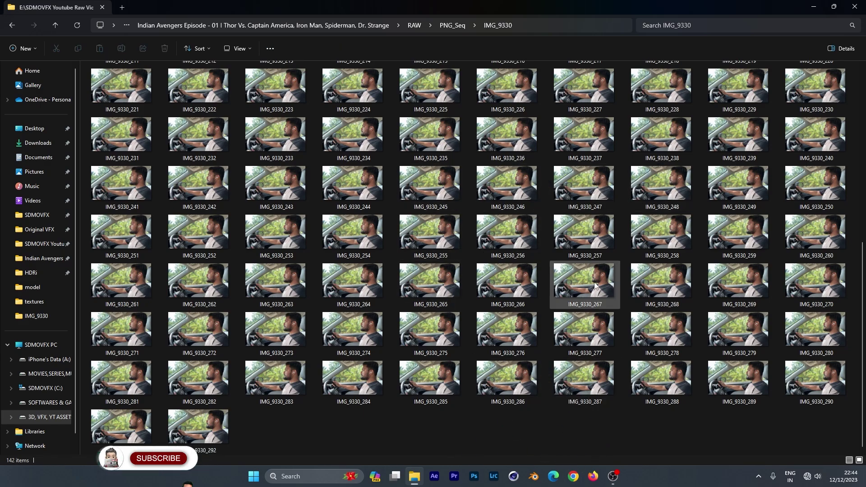
scroll(599, 320, "up", 5)
- Switch to Blender and delete the default cube and light, keeping only the camera in the scene
left_click(533, 475)
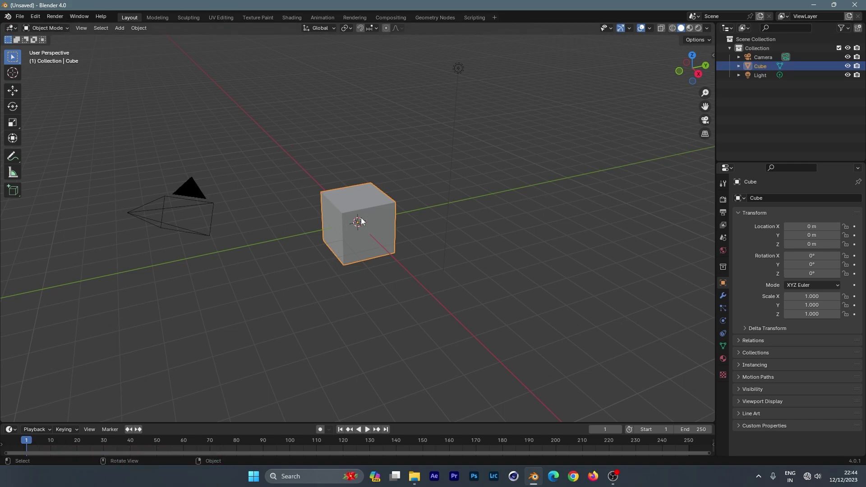
key("Delete")
left_click(760, 66)
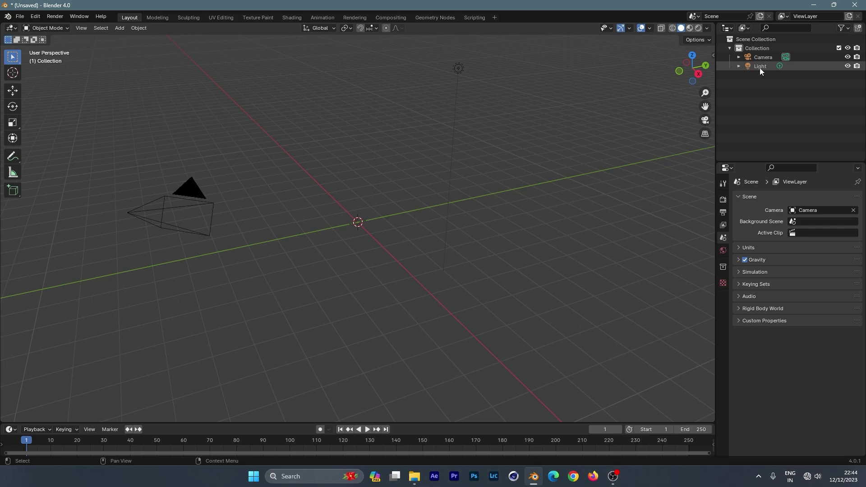
key("x")
left_click(459, 130)
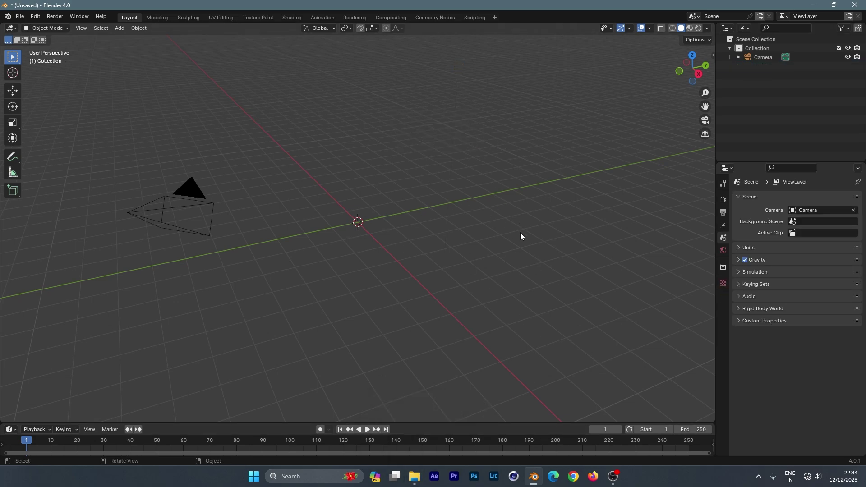
- Search the add-on preferences for "keen" and expand the details of the KeenTools FaceBuilder & GeoTracker add-on
middle_click_drag(391, 220, 409, 243)
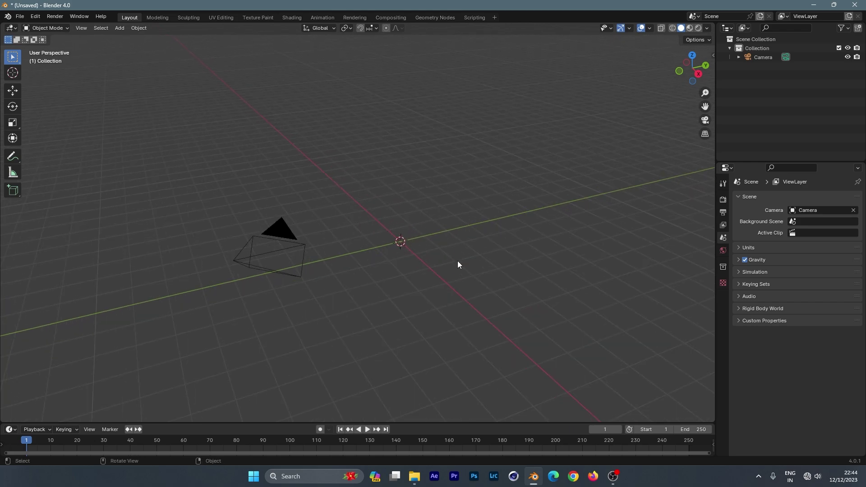
middle_click_drag(457, 261, 403, 254)
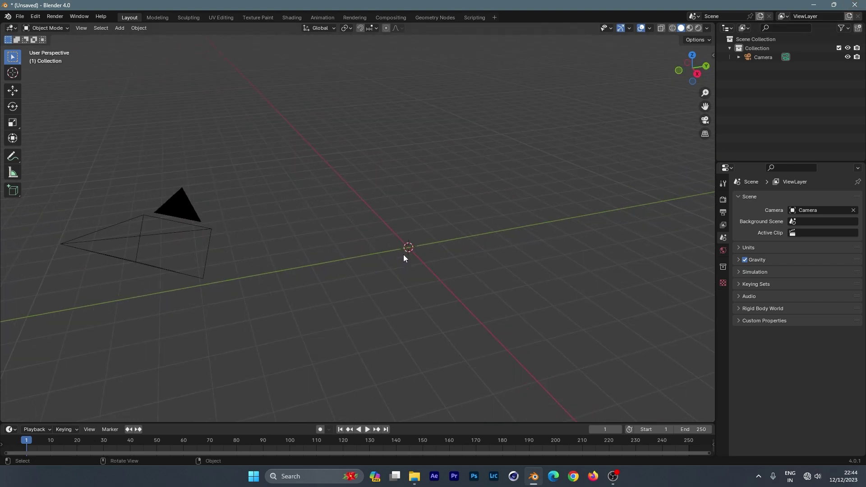
left_click(20, 17)
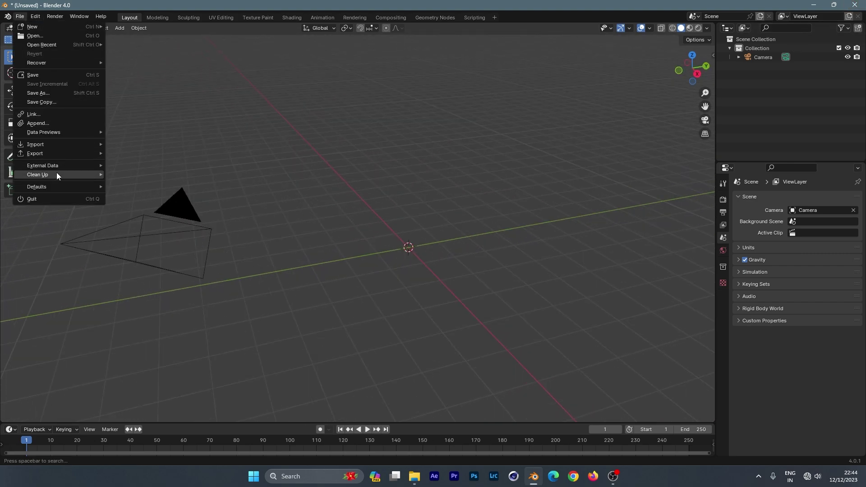
mouse_move(37, 16)
left_click(69, 132)
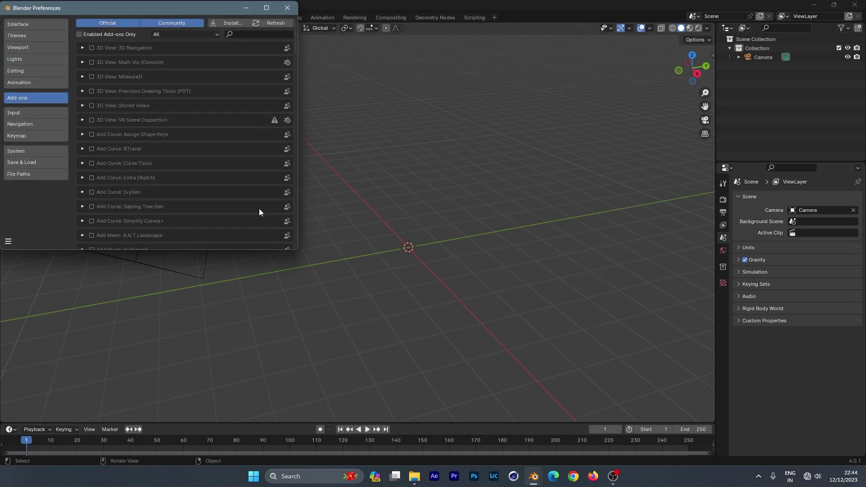
type("kee")
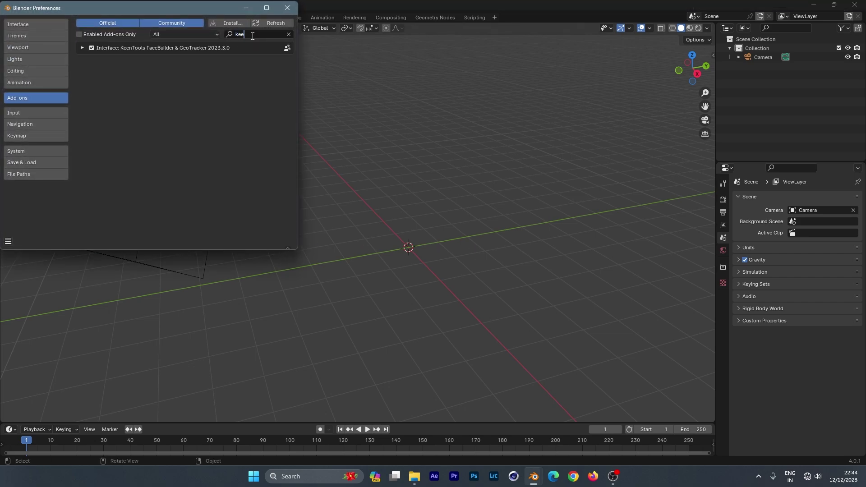
key("BackSpace")
key("BackSpace")
type("e")
left_click(82, 47)
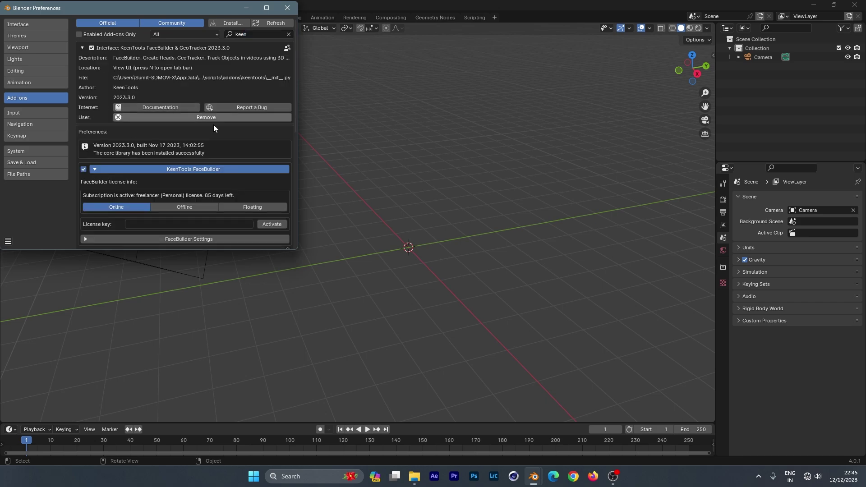
- Review the license information and settings of KeenTools FaceBuilder and GeoTracker, and close the preferences
scroll(238, 158, "down", 2)
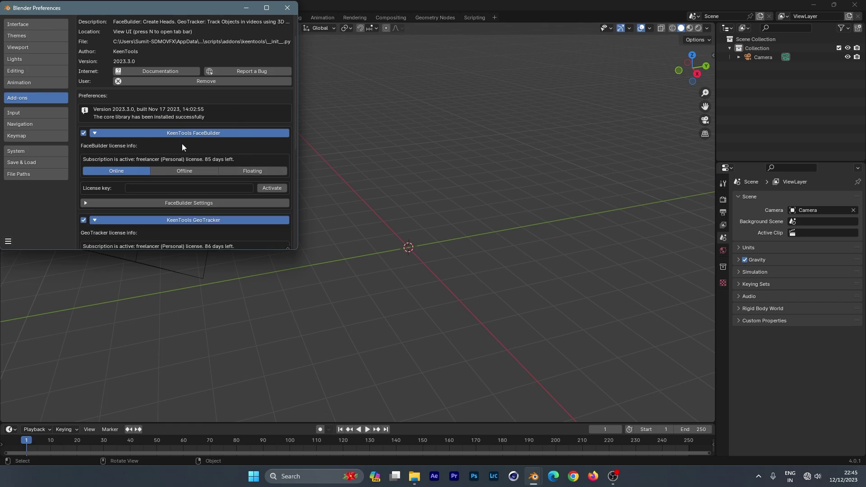
scroll(230, 162, "down", 4)
scroll(177, 141, "up", 2)
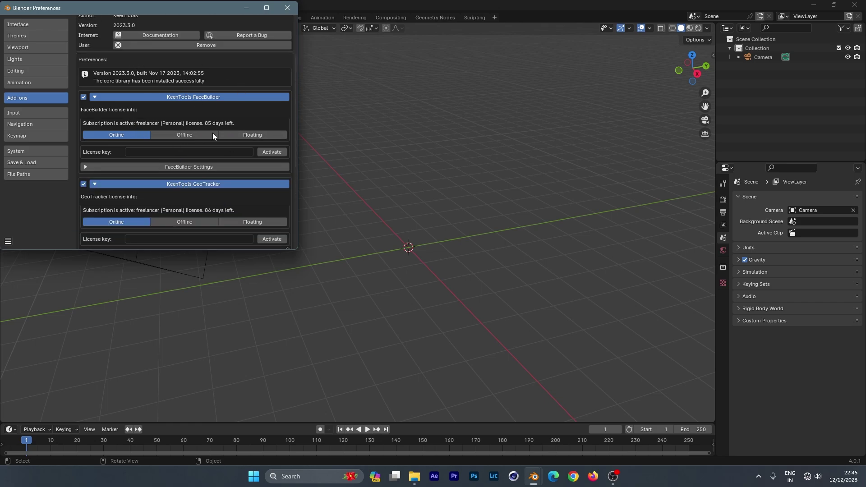
scroll(244, 138, "down", 4)
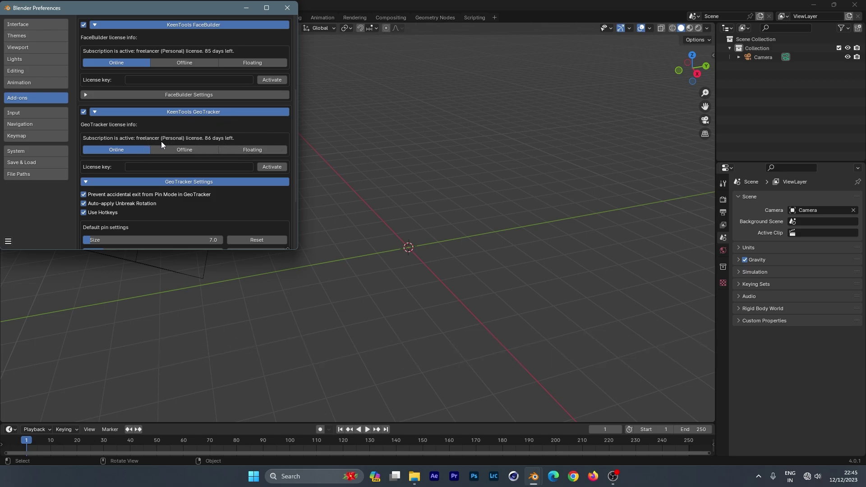
scroll(243, 188, "down", 4)
scroll(234, 174, "up", 4)
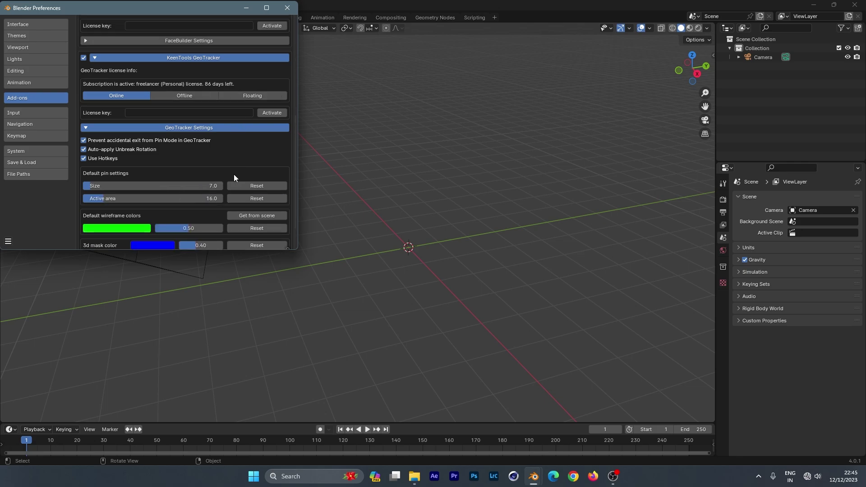
scroll(250, 147, "up", 4)
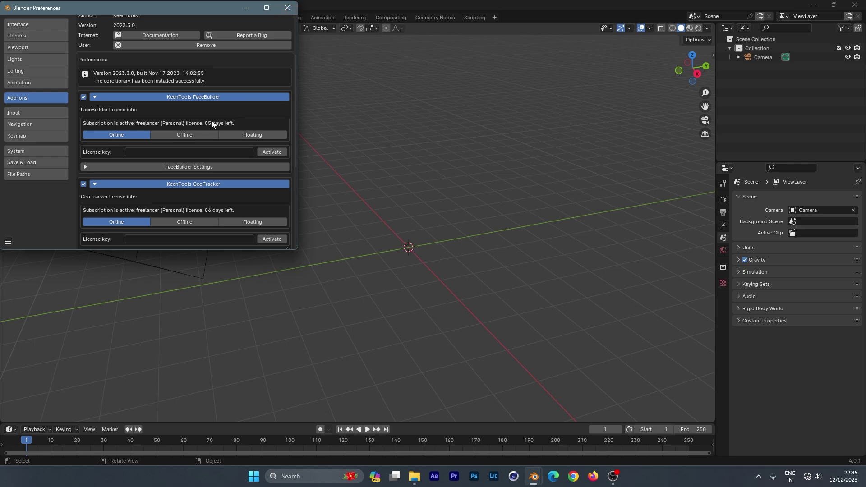
left_click(287, 8)
scroll(431, 228, "down", 2)
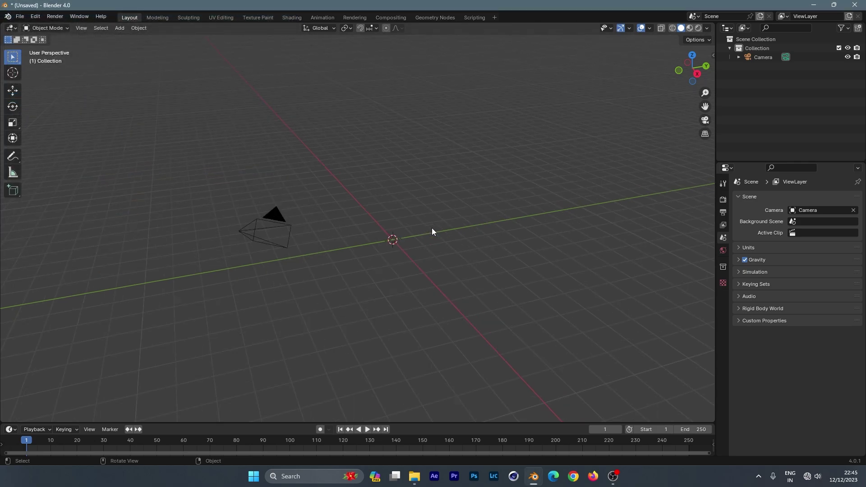
scroll(423, 238, "up", 2)
scroll(425, 242, "up", 1)
middle_click_drag(424, 241, 375, 221)
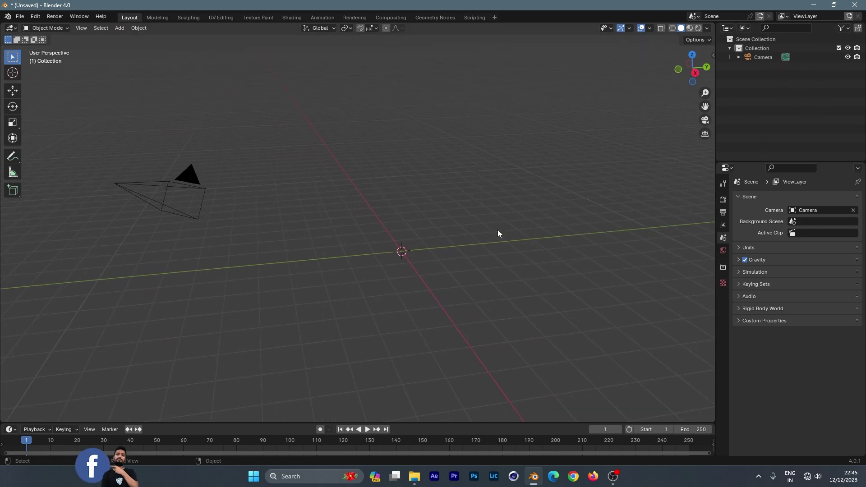
- Enlarge the timeline area and create a new GeoTracker that uses the scene camera
left_click_drag(449, 423, 449, 381)
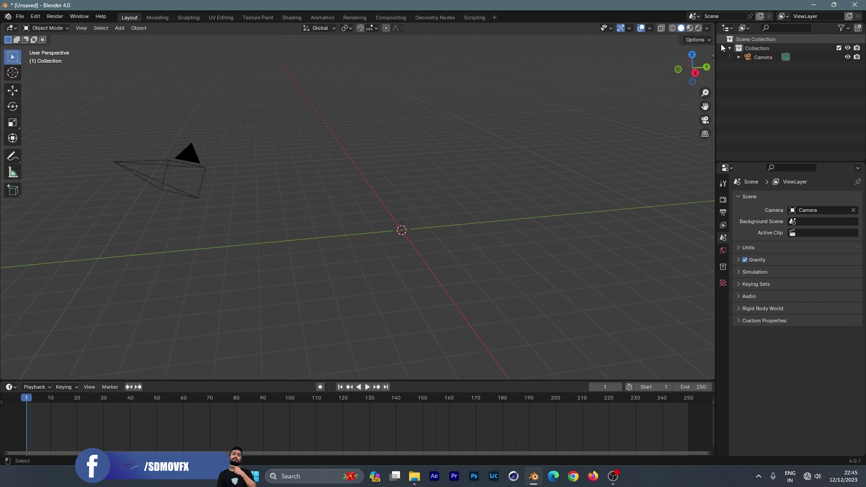
key("n")
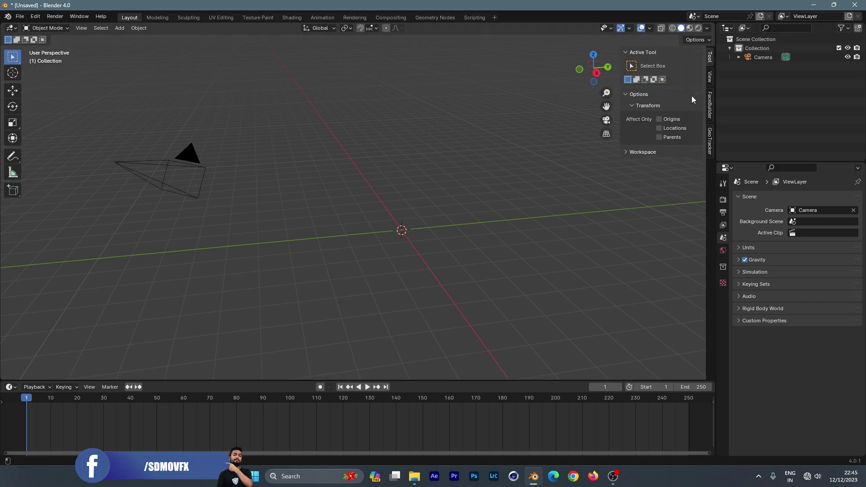
left_click(711, 144)
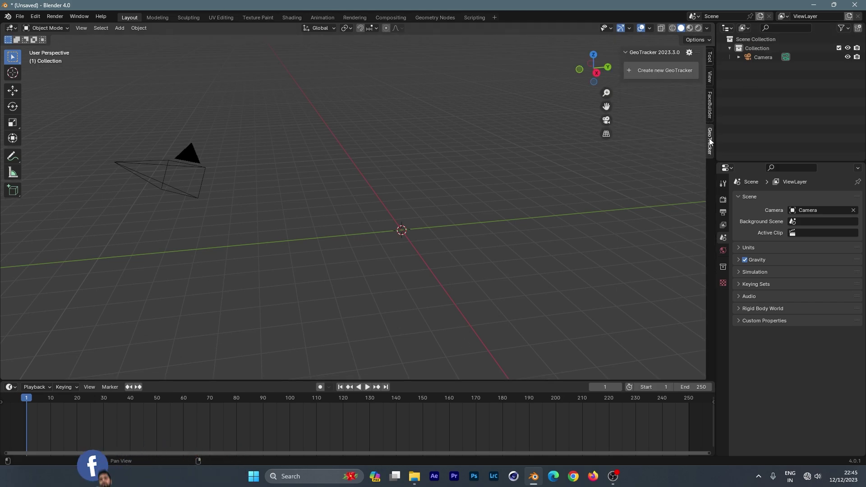
left_click(674, 73)
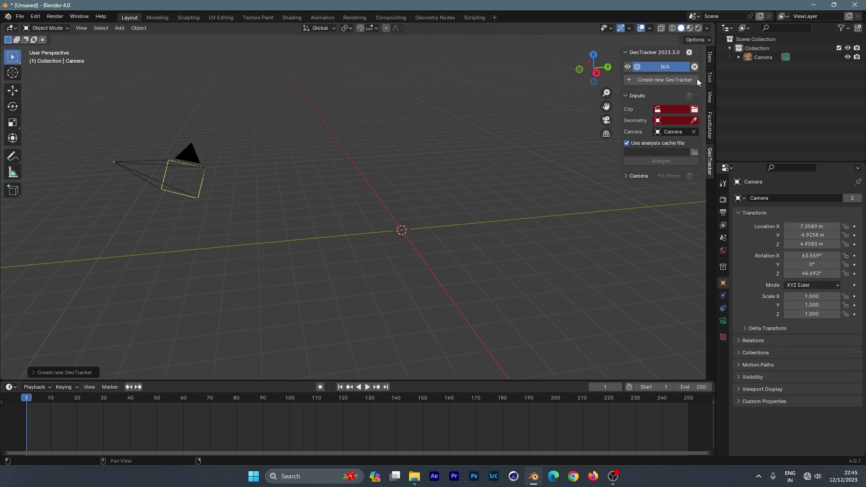
- Load the PNG sequence from the project's RAW\PNG_Seq\IMG_9330 folder as the GeoTracker clip, starting with IMG_9330_152.png
left_click(695, 109)
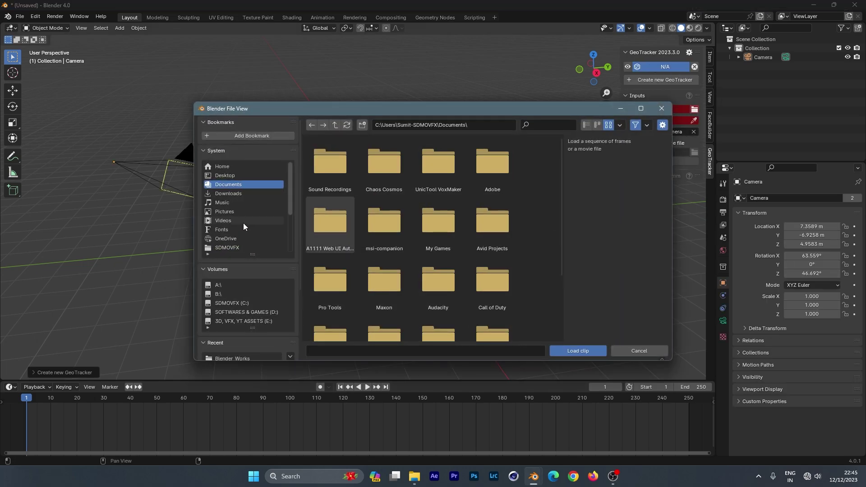
scroll(247, 225, "down", 4)
left_click(254, 229)
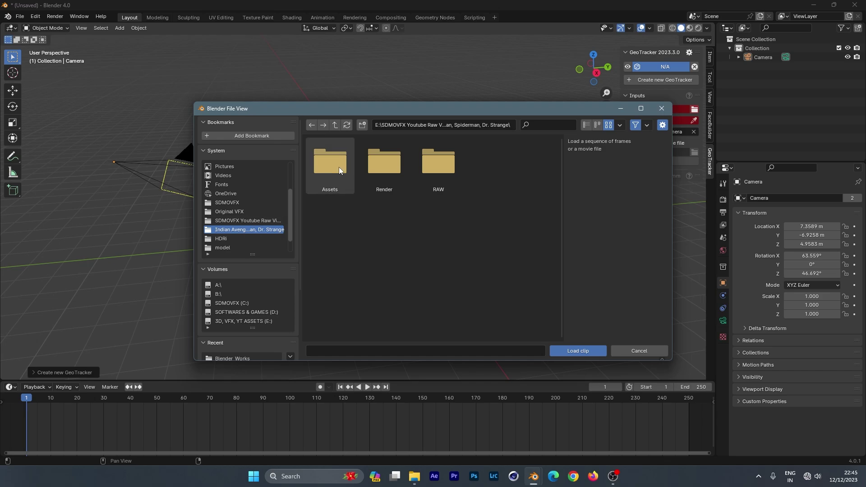
left_click(313, 125)
double_click(431, 161)
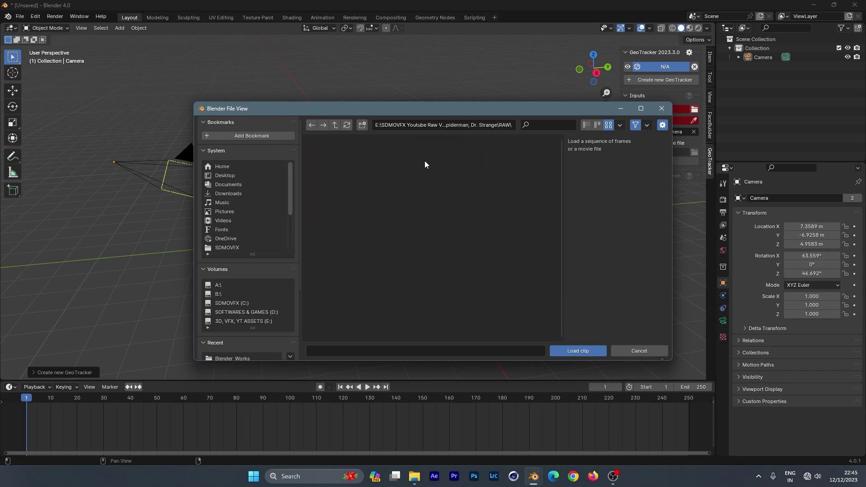
double_click(338, 161)
double_click(337, 173)
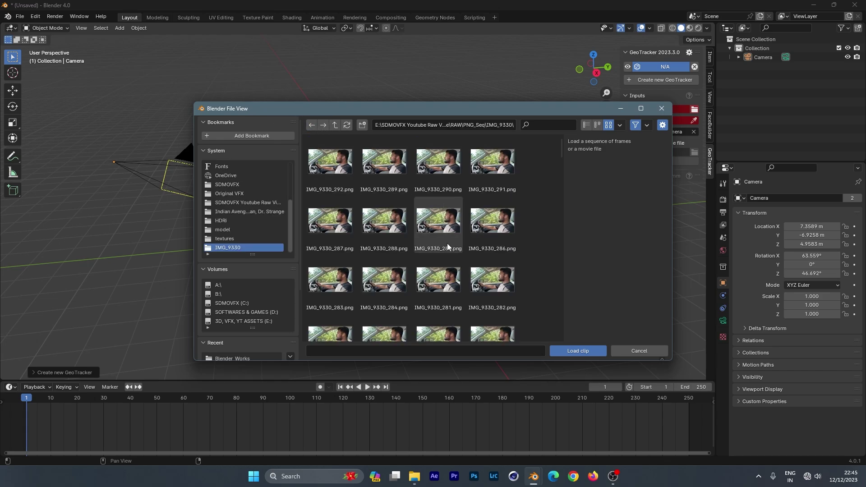
left_click_drag(559, 164, 549, 340)
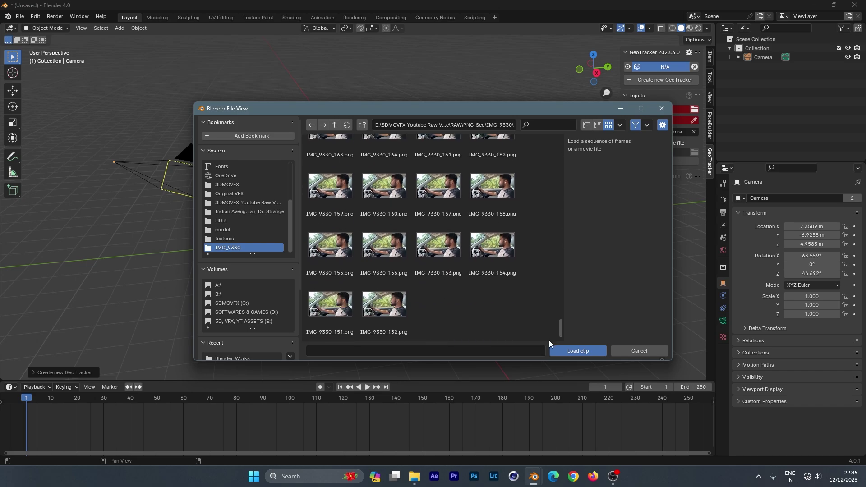
double_click(381, 311)
- Analyse the GeoTracker clip from frame 152 to 292, rebuilding the existing analysis cache file
left_click(649, 170)
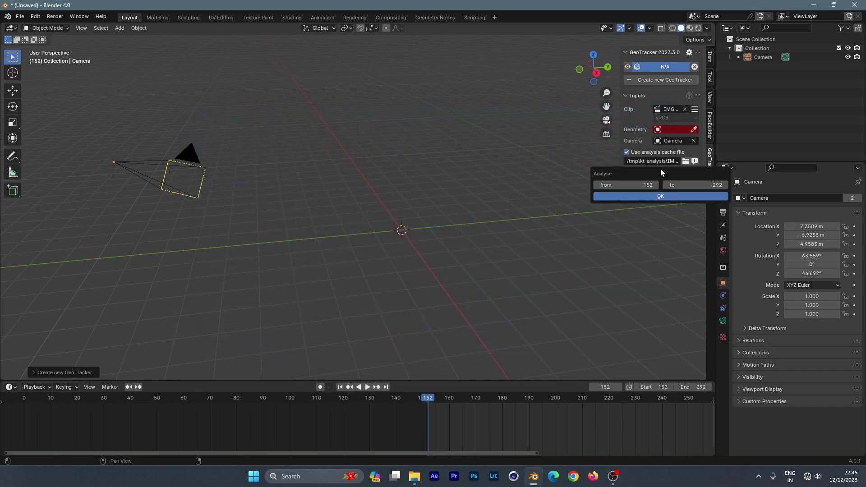
left_click(671, 196)
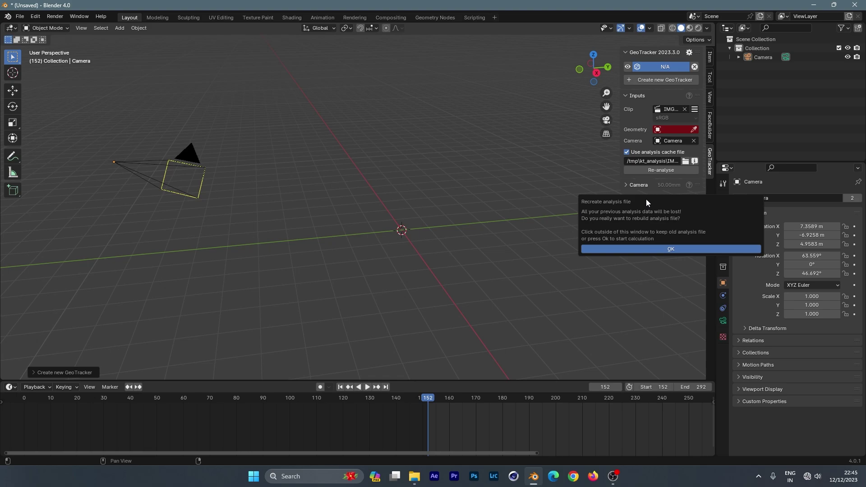
left_click(676, 251)
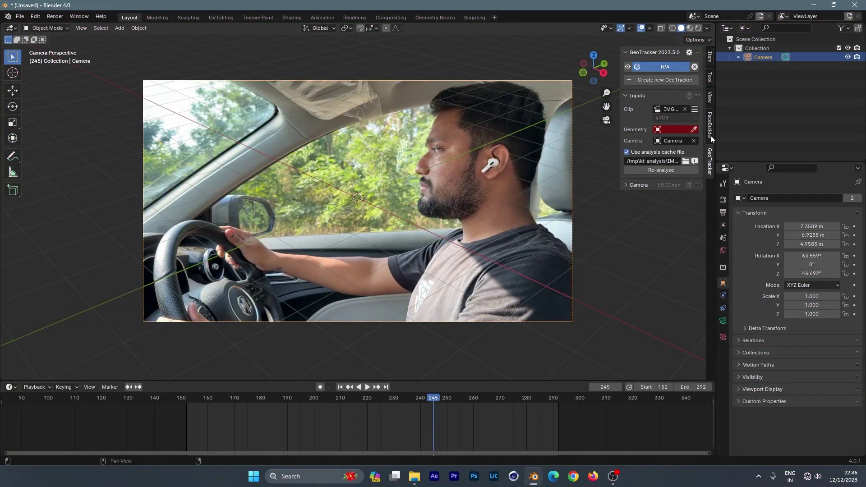
- Create a new FaceBuilder head in the scene beside the driver footage
left_click(710, 131)
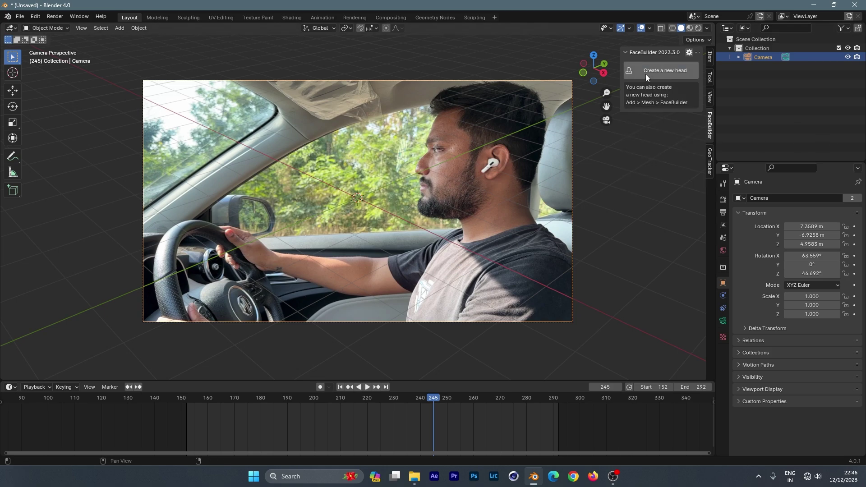
left_click(675, 72)
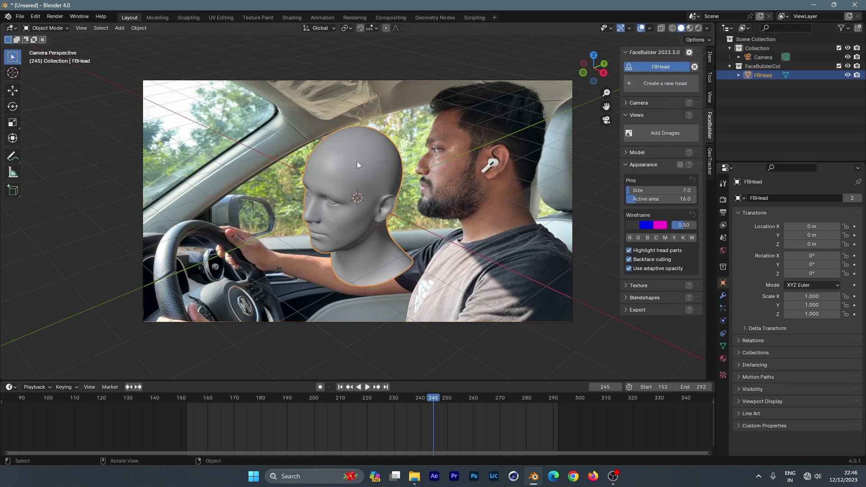
scroll(356, 161, "up", 3)
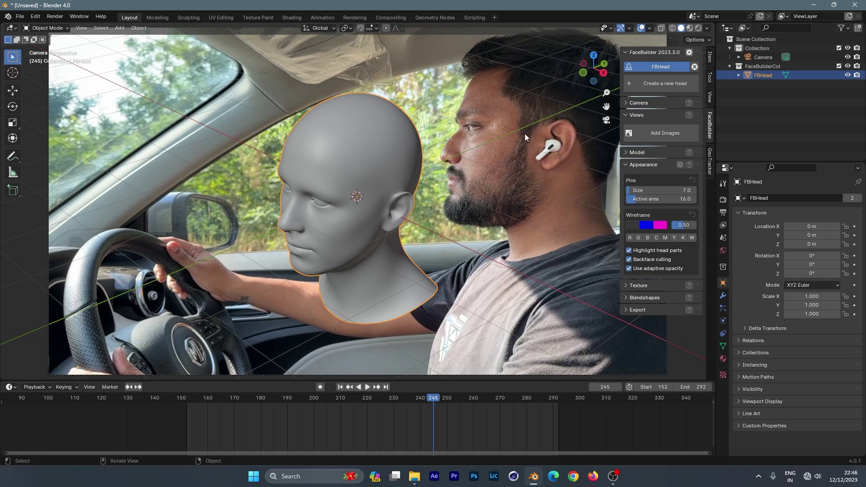
scroll(524, 133, "down", 3)
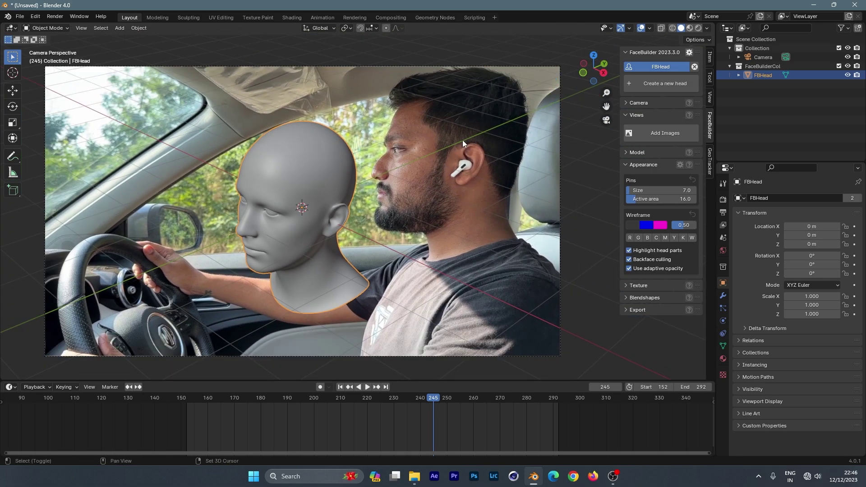
scroll(462, 144, "up", 3)
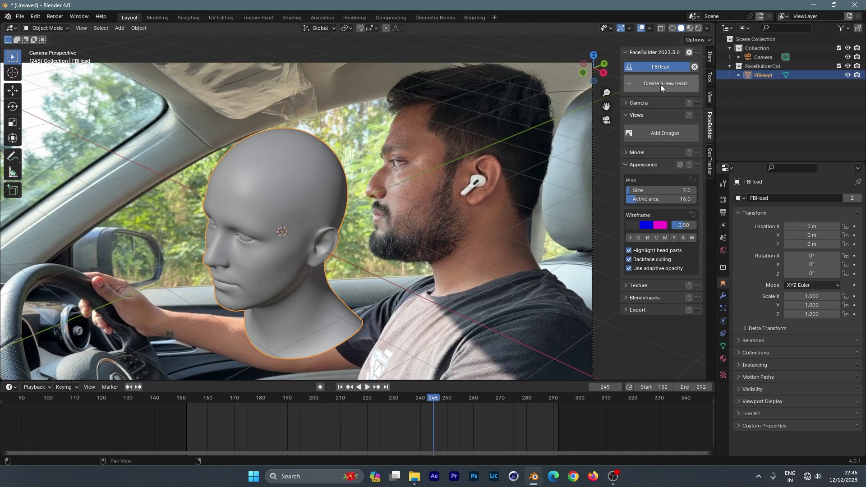
- Start adding images to the FaceBuilder head and browse to the project's RAW\PNG_Seq\IMG_9330 folder
left_click(667, 134)
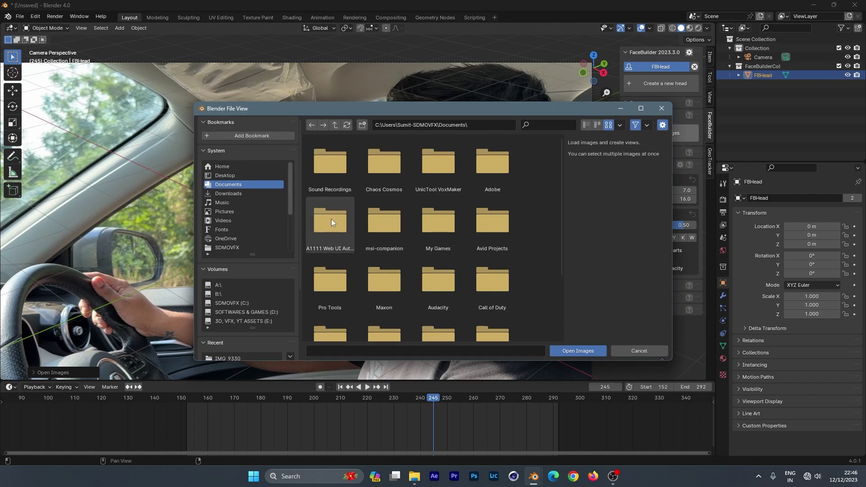
scroll(227, 214, "down", 2)
left_click(246, 239)
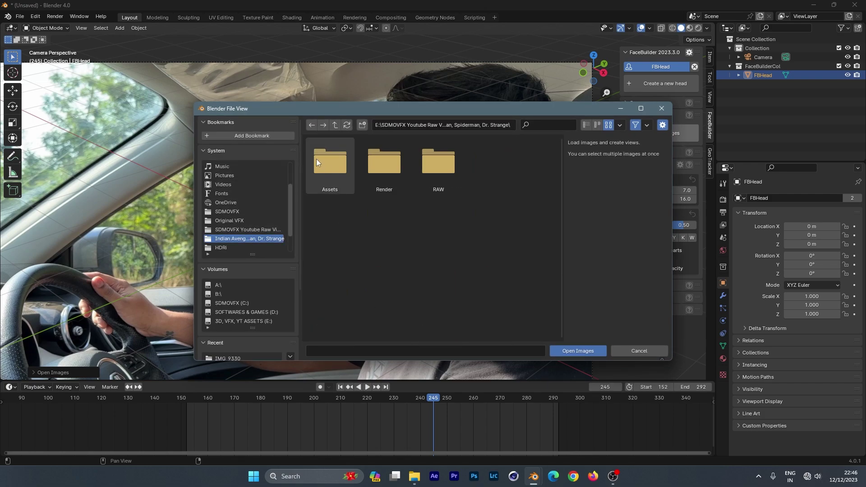
double_click(424, 160)
double_click(331, 162)
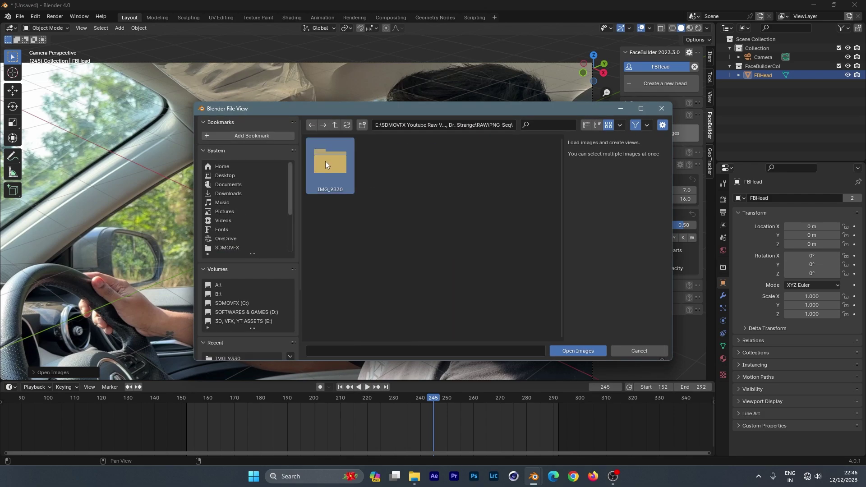
double_click(326, 163)
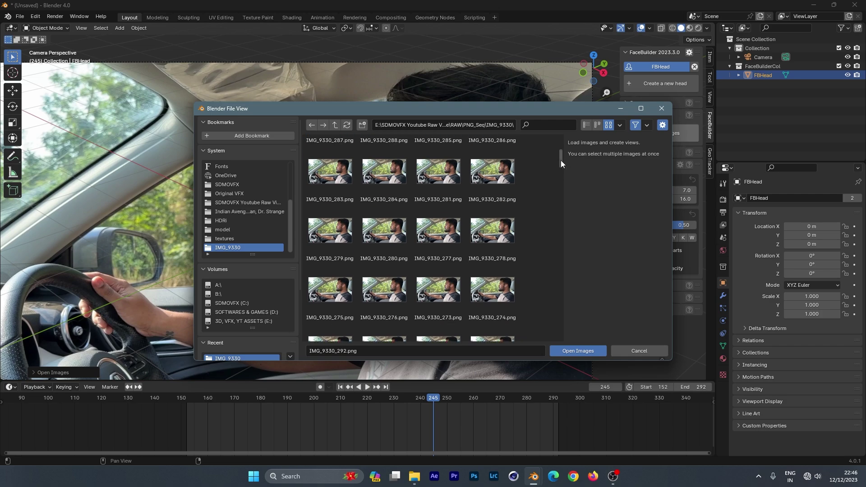
- Select IMG_9330_292, 259, 246, 224 and 210 in the PNG sequence and load them as FaceBuilder views
scroll(561, 161, "down", 5)
left_click(437, 240)
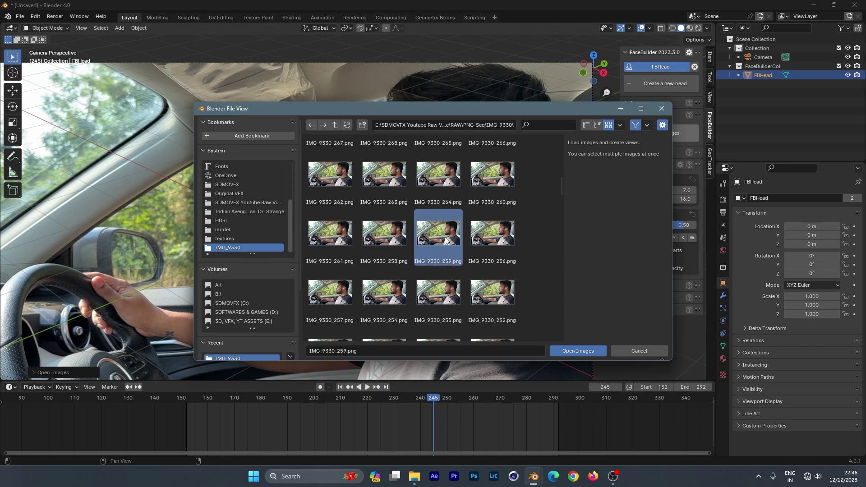
scroll(473, 219, "up", 3)
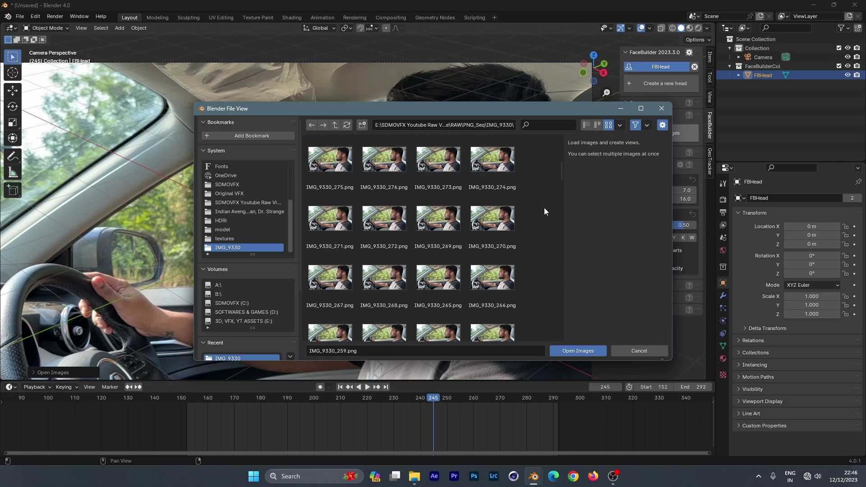
scroll(562, 176, "down", 5)
left_click(377, 251)
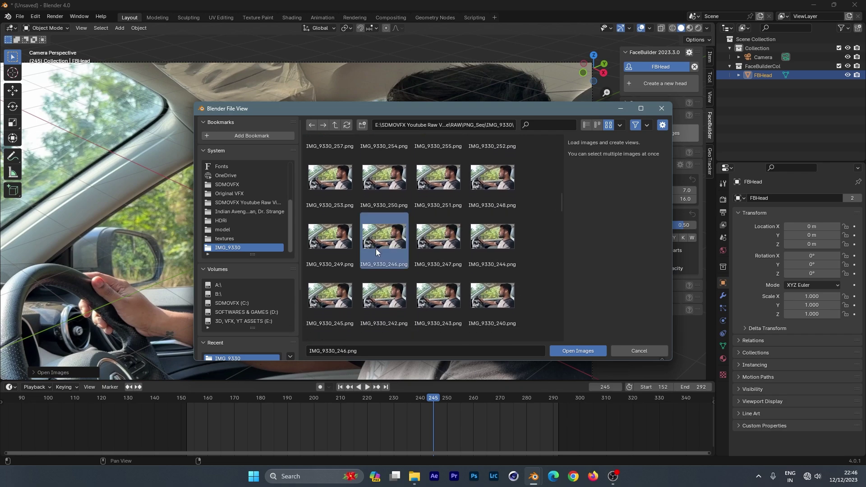
scroll(376, 251, "down", 8)
left_click(438, 177)
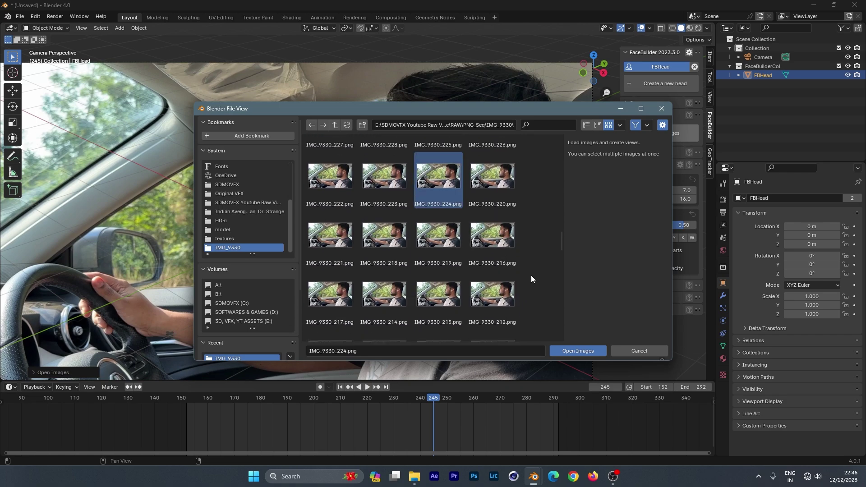
scroll(532, 279, "down", 2)
left_click(383, 282)
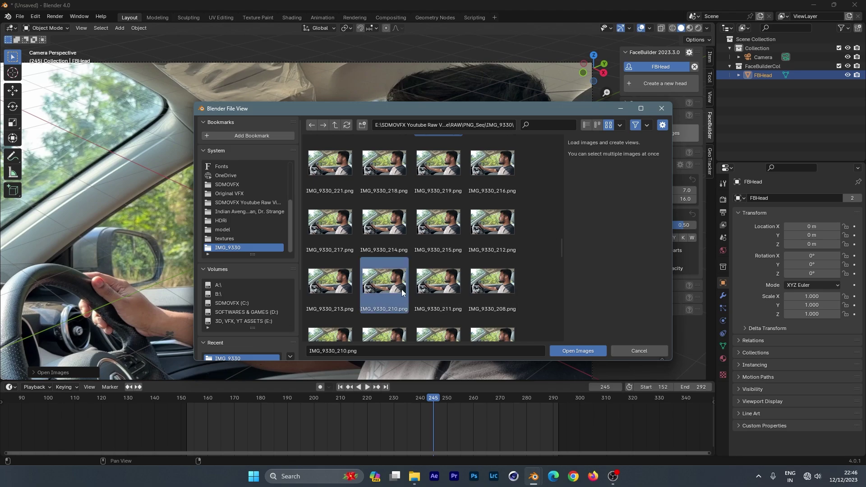
left_click(571, 350)
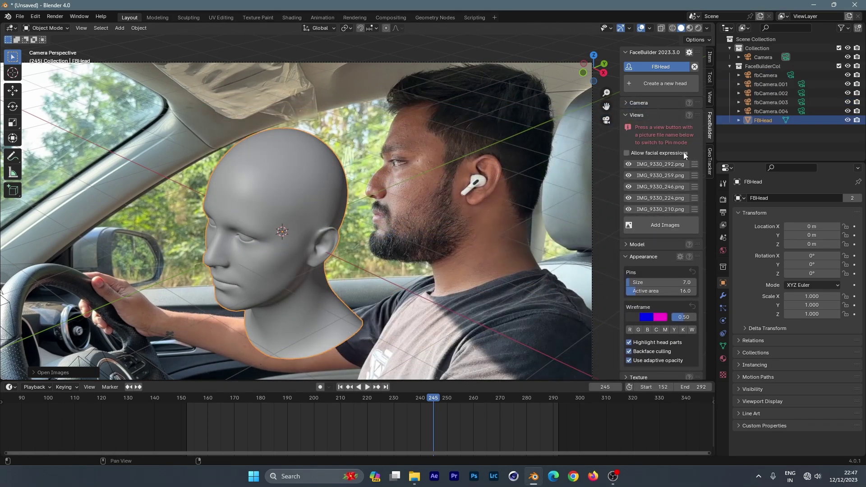
- Open the IMG_9330_292.png view in Pin mode and check the facial expression options, leaving expressions disallowed
left_click(664, 165)
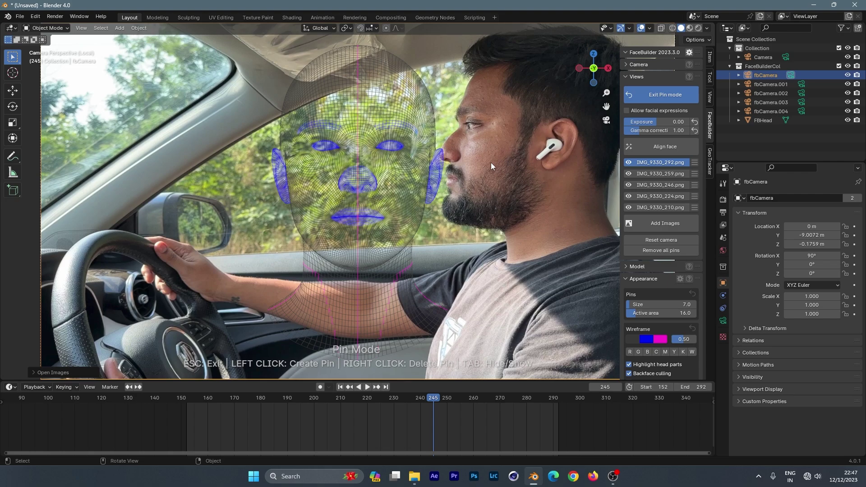
middle_click_drag(490, 162, 422, 202, "shift")
scroll(390, 180, "down", 1)
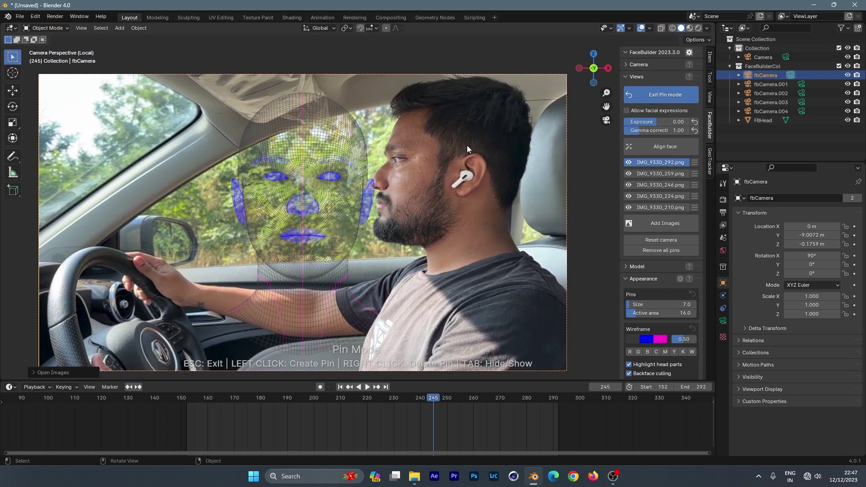
left_click(629, 109)
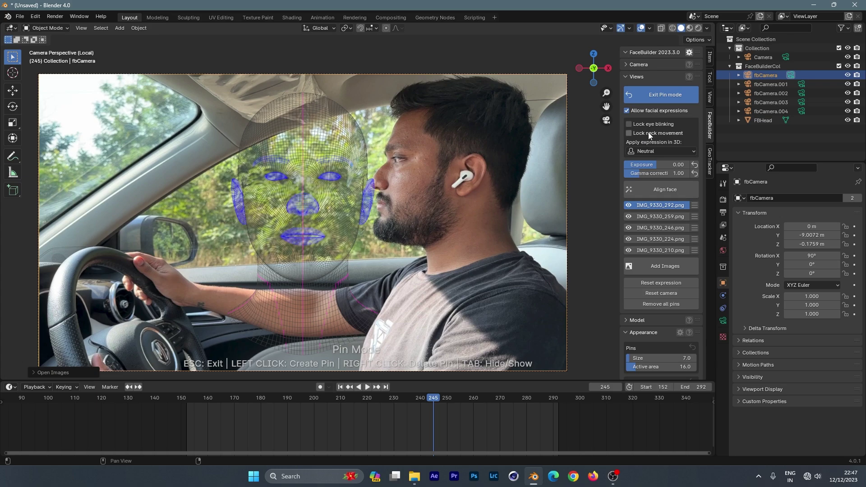
left_click(628, 110)
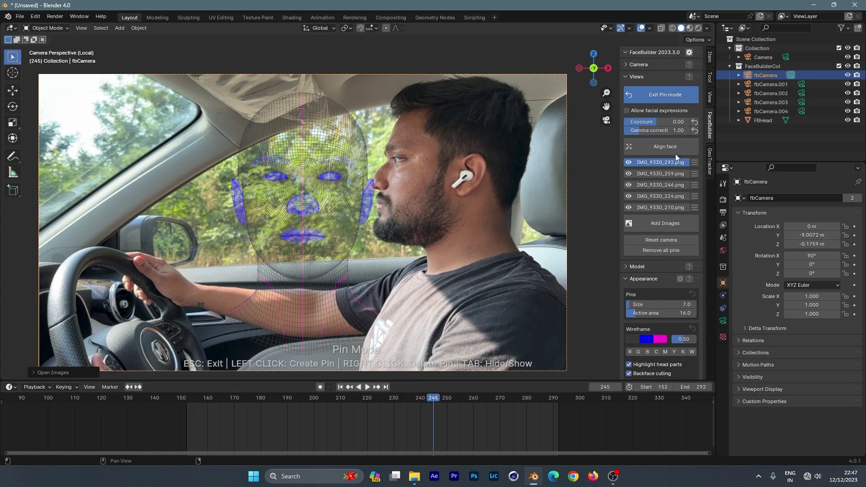
- Reopen the IMG_9330_292.png view and automatically align the head mesh to the driver's face
left_click(666, 161)
left_click(659, 166)
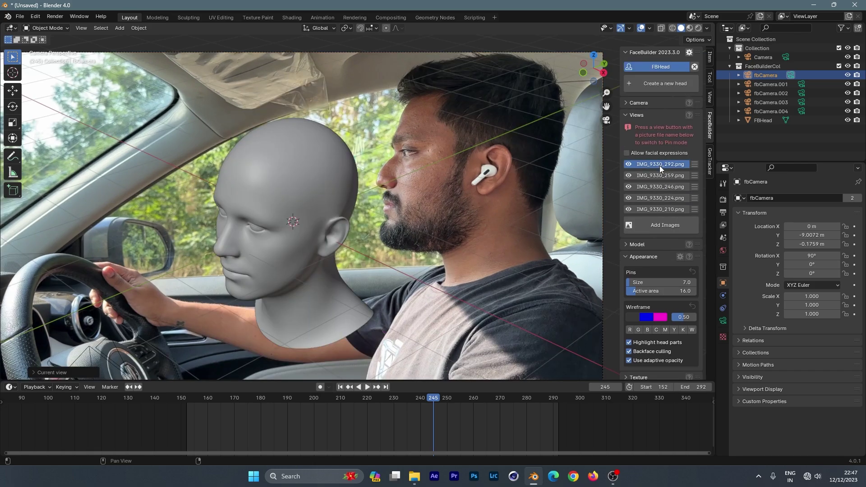
left_click(659, 144)
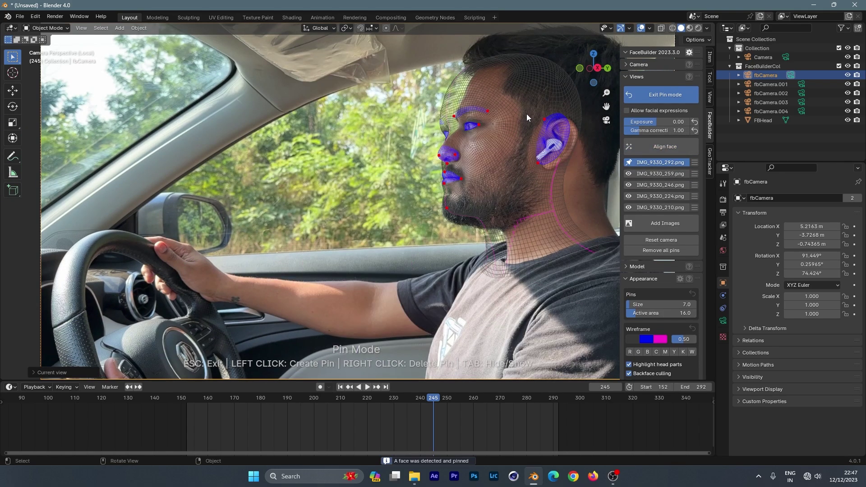
- Add pins on the upper back of the head and above the forehead, stretching the mesh to the driver's head
middle_click_drag(526, 138, 360, 164, "shift")
scroll(433, 140, "up", 1)
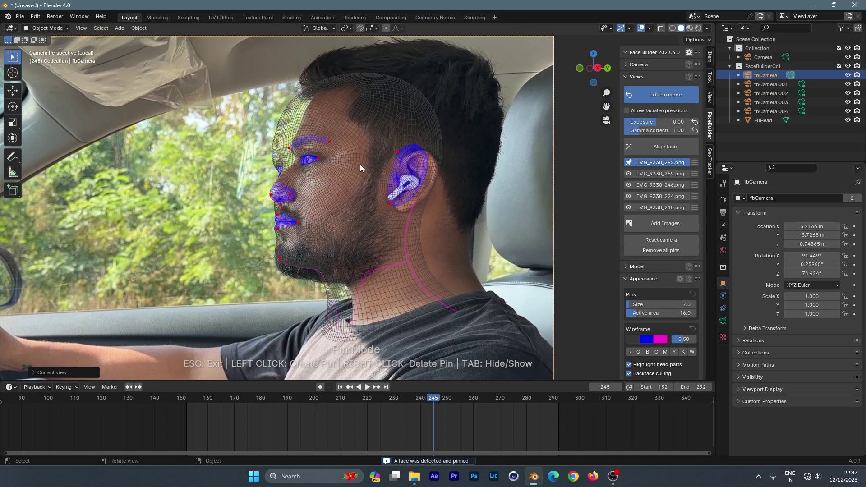
middle_click_drag(422, 108, 382, 201, "shift")
left_click_drag(424, 123, 438, 111)
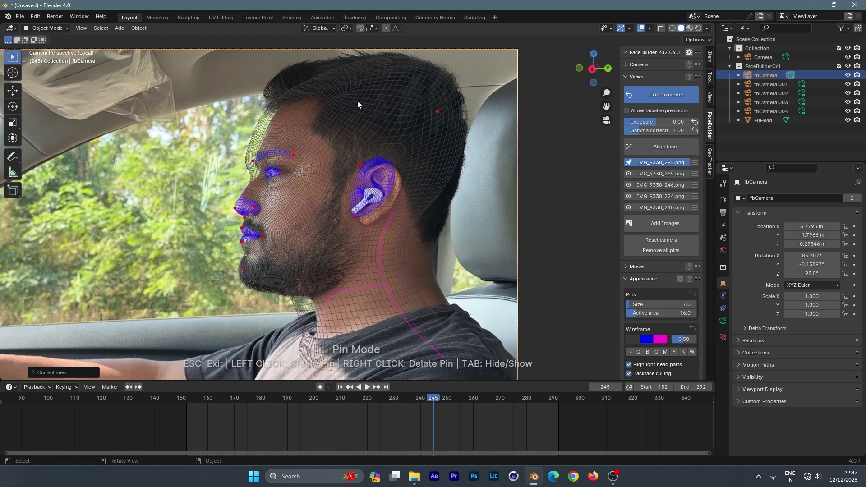
left_click_drag(305, 85, 295, 80)
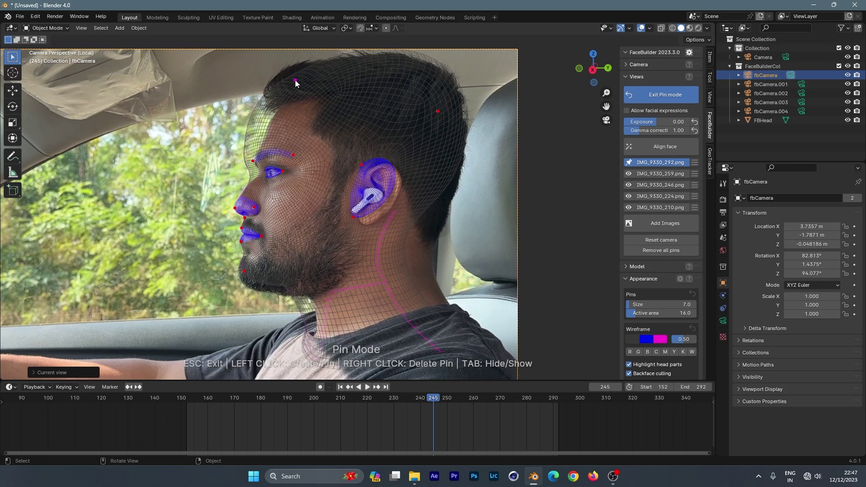
- Pin the mesh ear onto the driver's ear and add a pin at the nape of the neck
scroll(434, 194, "up", 2)
left_click_drag(391, 178, 370, 183)
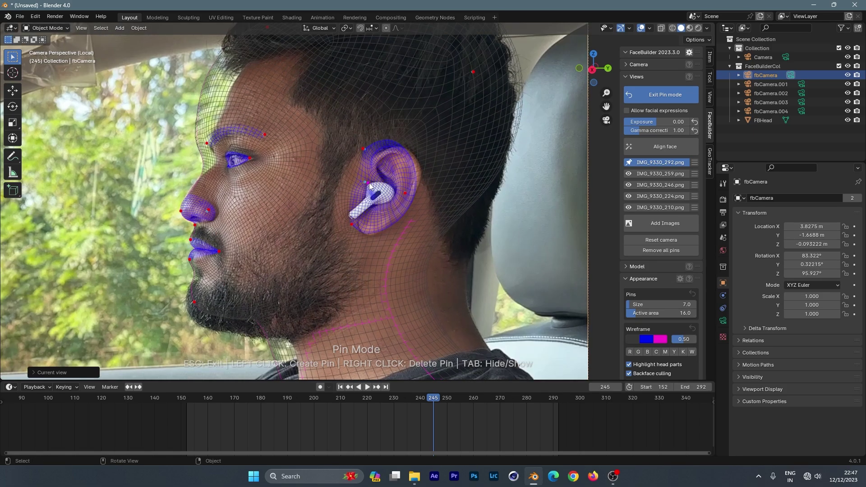
middle_click_drag(427, 195, 394, 208, "shift")
mouse_move(375, 261)
left_mouse_down()
mouse_move(386, 258)
mouse_move(376, 262)
left_mouse_up()
- Pin the mesh outline to the back of the driver's head and to the hairline at the nape
middle_click_drag(416, 161, 406, 221, "shift")
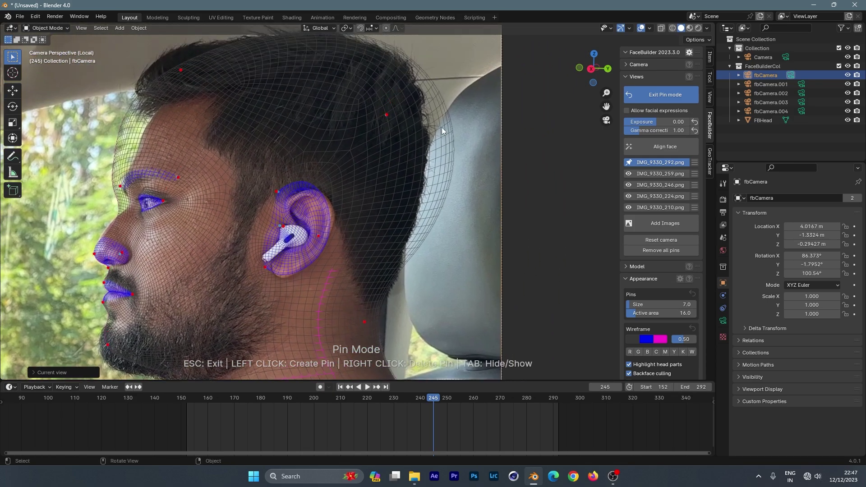
left_click_drag(442, 127, 427, 120)
middle_click_drag(375, 273, 423, 245, "shift")
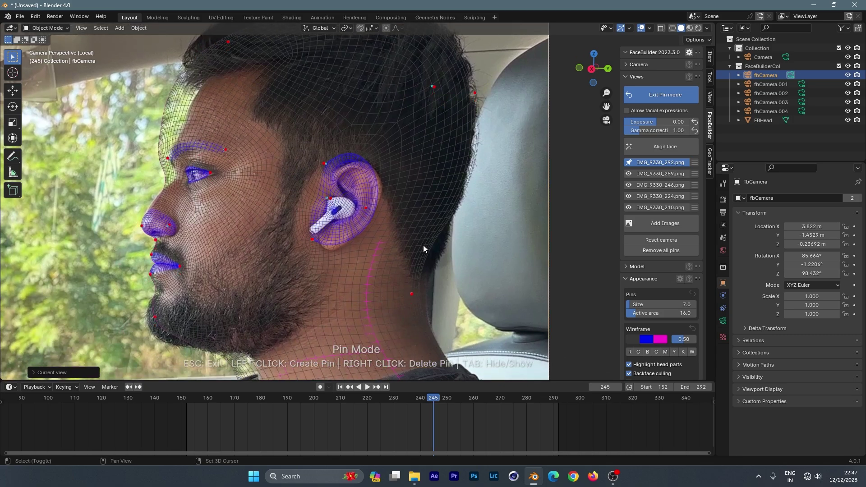
left_click_drag(423, 245, 435, 256)
- Add pins on the chin, under the jaw and on the throat to match the driver's jaw and neck profile
middle_click_drag(413, 264, 458, 140, "shift")
scroll(312, 172, "down", 3)
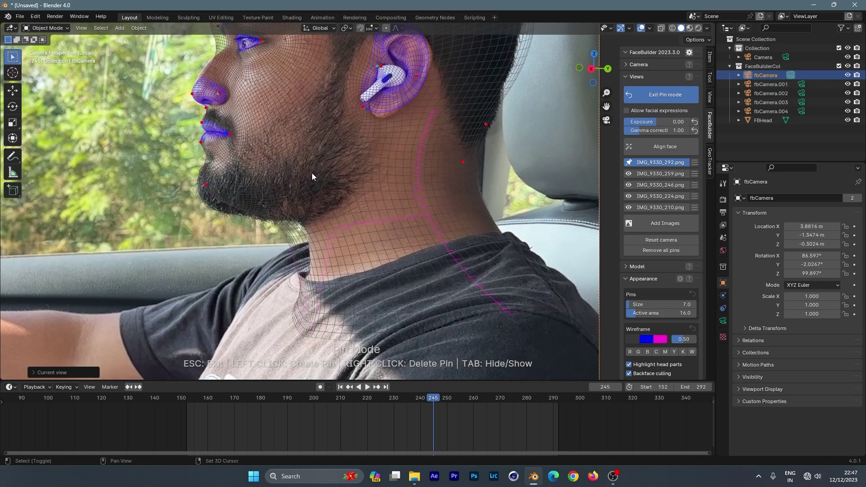
scroll(298, 232, "down", 2)
mouse_move(226, 212)
left_mouse_down()
mouse_move(225, 227)
mouse_move(212, 215)
left_mouse_up()
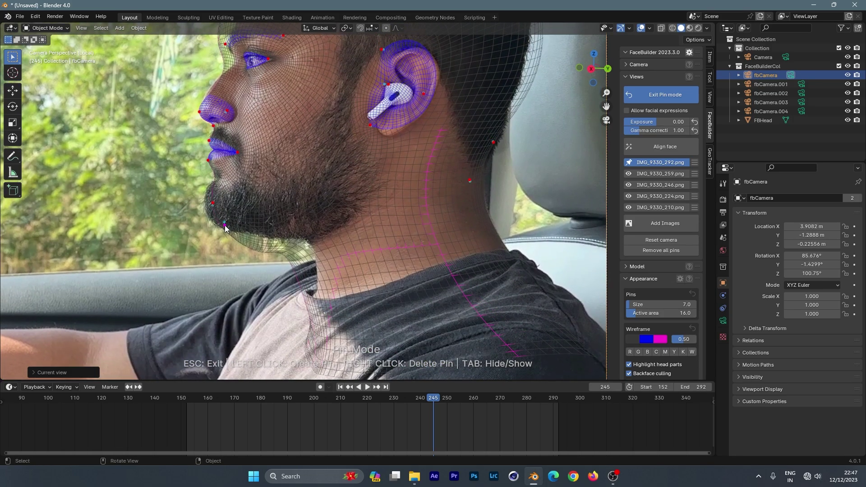
left_click_drag(260, 251, 307, 240)
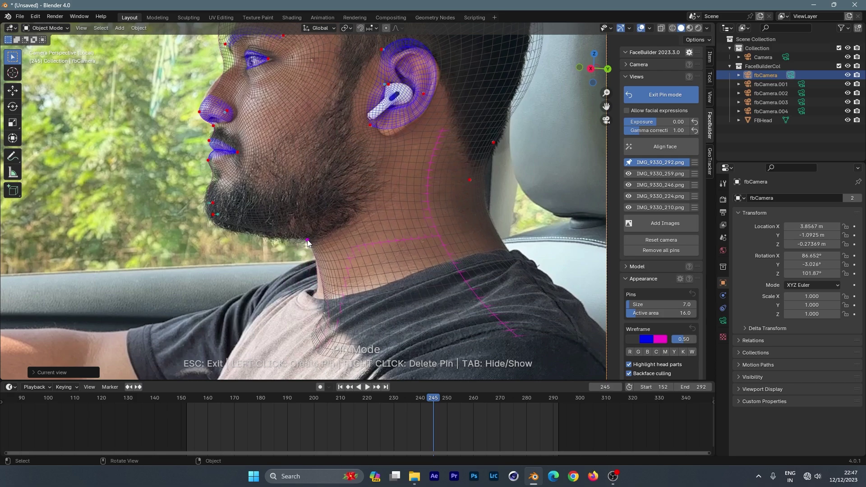
middle_click_drag(427, 236, 408, 254, "shift")
left_click_drag(318, 294, 315, 299)
middle_click_drag(446, 230, 434, 274, "shift")
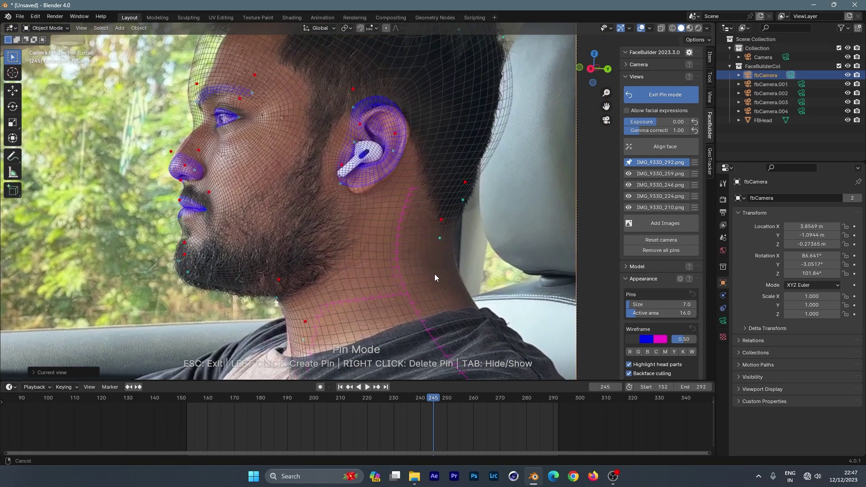
- Add a pin on the bridge of the nose in the IMG_9330_292.png view
middle_click_drag(225, 144, 257, 182, "shift")
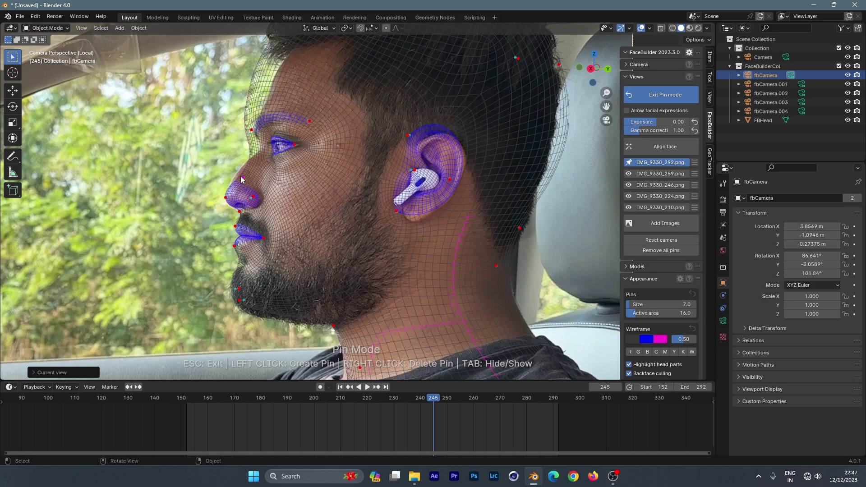
left_click(239, 175)
scroll(381, 191, "down", 2, "shift")
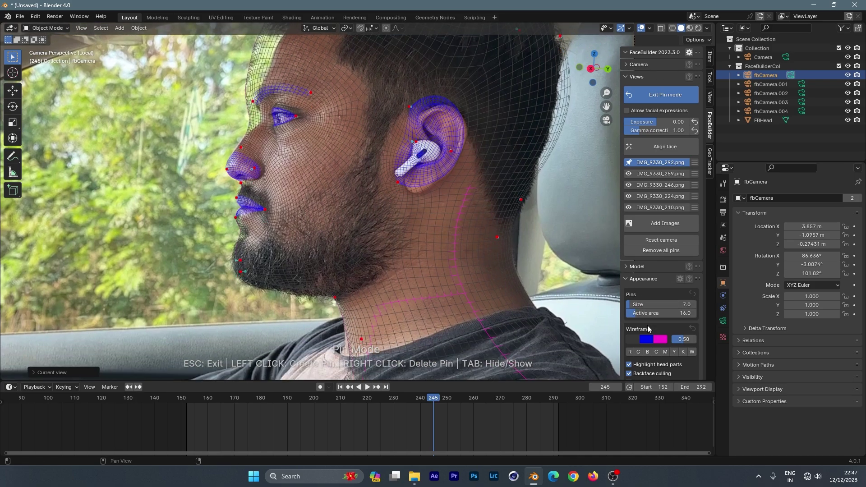
- Set the mesh wireframe opacity to 0.87 and move the pin above the forehead outward toward the front of the hair
left_click_drag(640, 314, 693, 339)
key("ctrl+z")
middle_click_drag(438, 70, 441, 162, "shift")
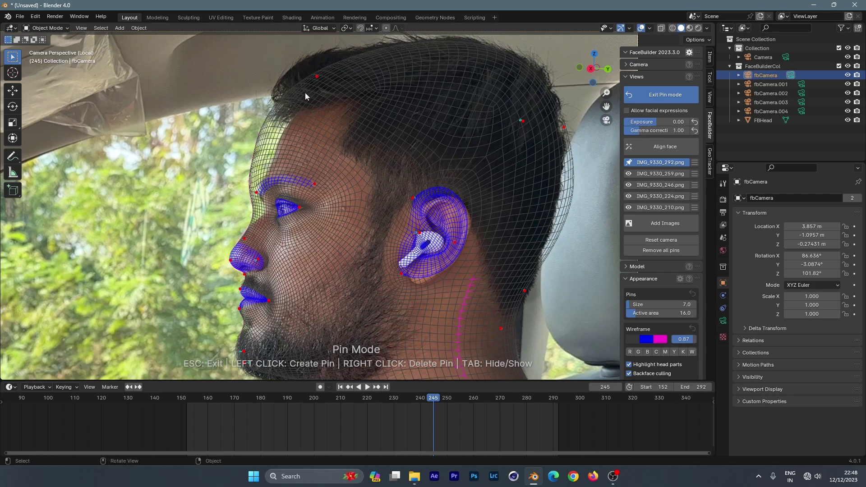
left_click_drag(317, 77, 301, 73)
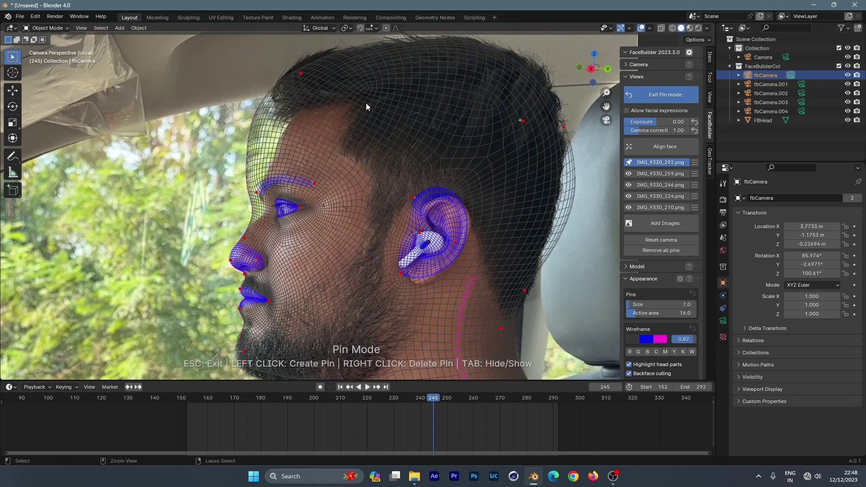
- Undo the last pin change and reposition the brow, eye-corner and back-of-head pins to match the driver's profile in the IMG_9330_292.png view
key("ctrl+z")
left_click_drag(256, 193, 269, 163)
left_click_drag(299, 207, 305, 210)
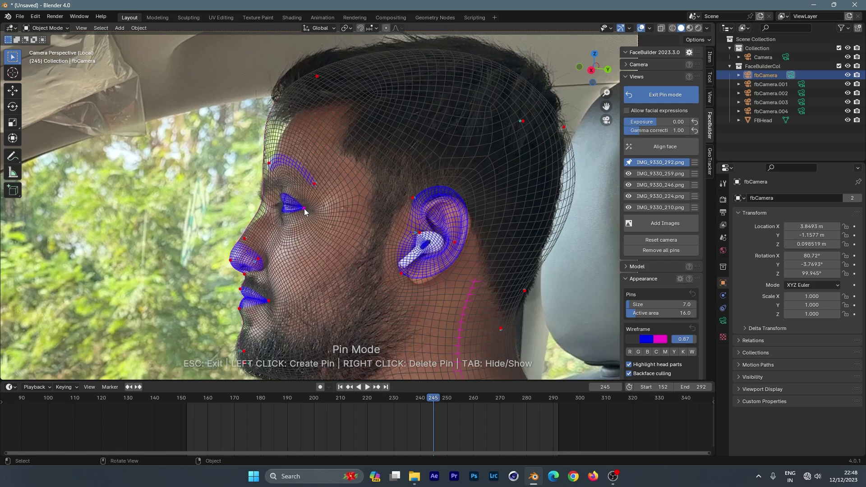
left_click_drag(566, 177, 555, 176)
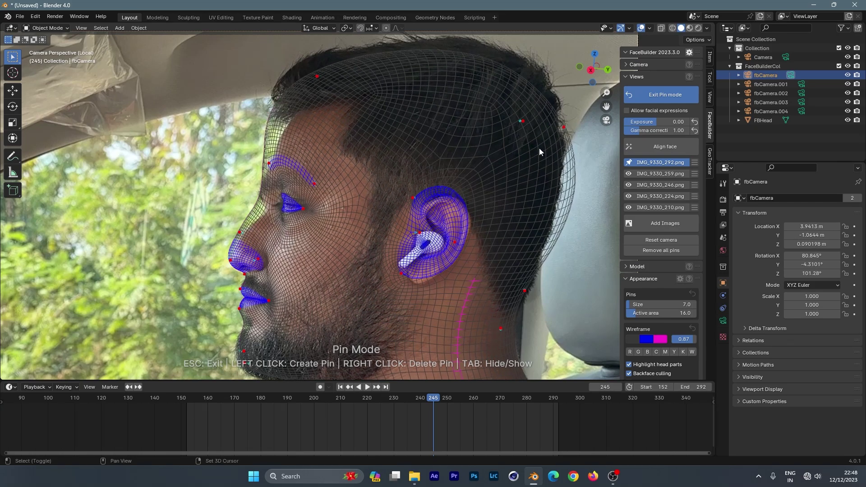
- Adjust the nose-bridge pin and align the throat mesh with the driver's neck outline
middle_click_drag(539, 148, 540, 59, "shift")
left_click_drag(244, 148, 239, 160)
middle_click_drag(240, 161, 183, 106, "shift")
left_click_drag(308, 287, 305, 288)
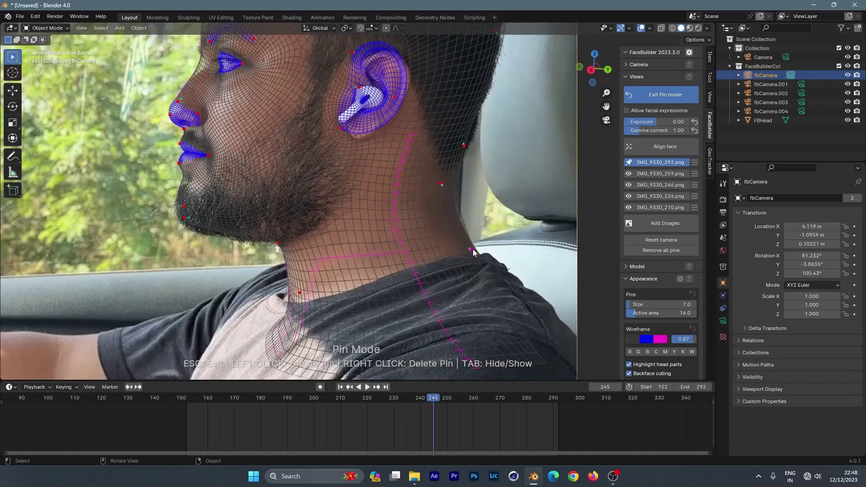
- Switch to the IMG_9330_259.png view for pinning the head mesh
scroll(304, 226, "down", 5)
left_click(660, 174)
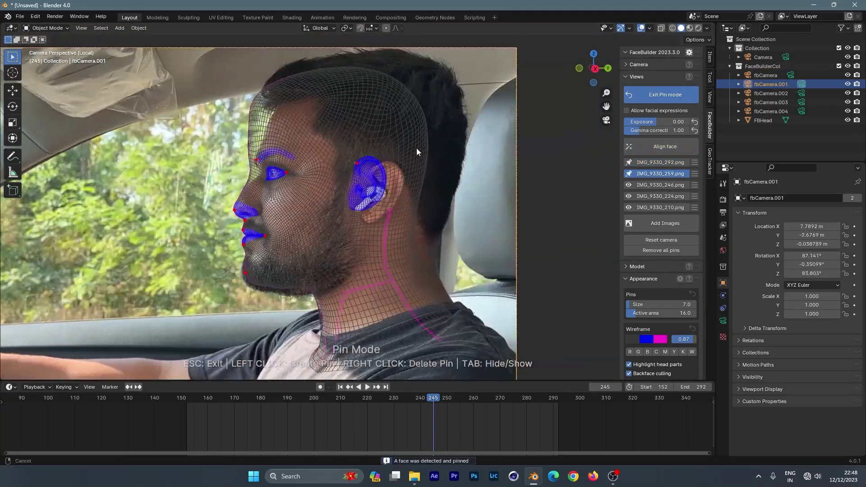
scroll(416, 148, "up", 5)
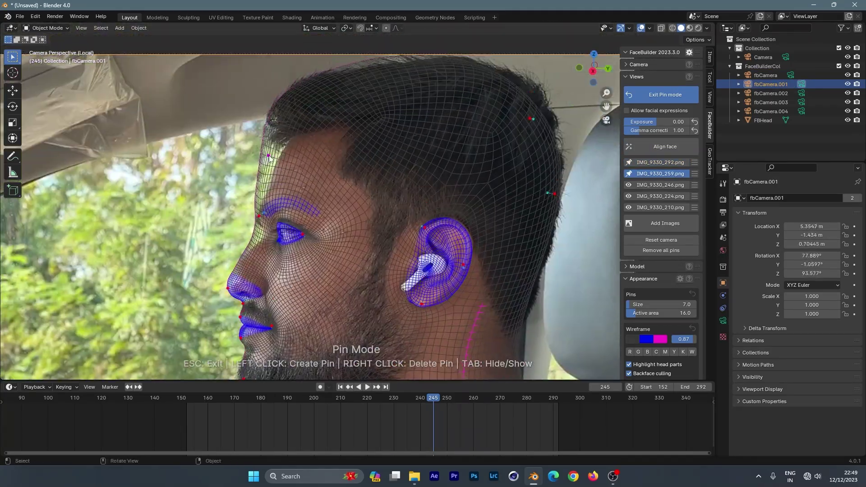
- Switch to the IMG_9330_246.png view and move the ear mesh down onto the driver's ear
scroll(269, 158, "down", 3)
left_click(659, 185)
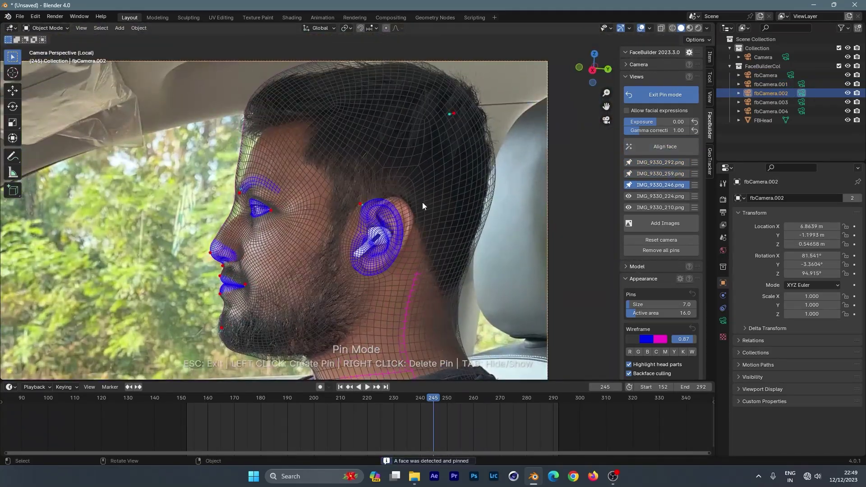
left_click_drag(381, 212, 381, 227)
middle_click_drag(275, 208, 269, 184, "shift")
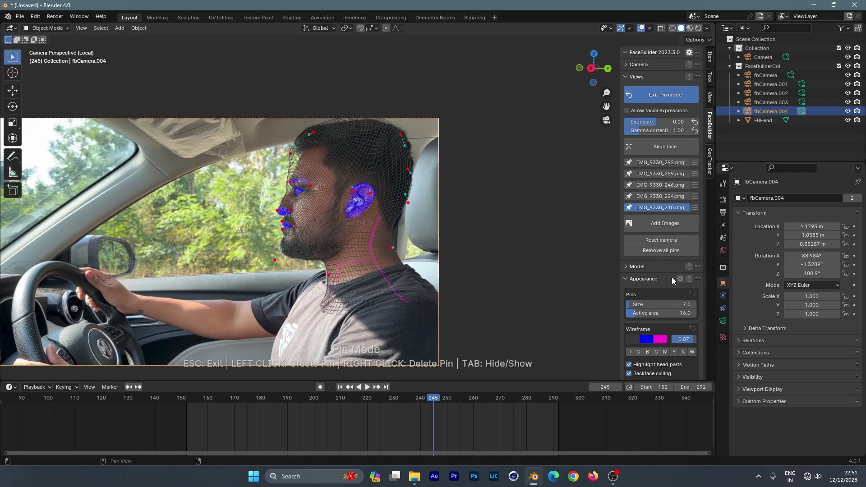
- Exit FaceBuilder's pin mode and inspect the finished head in the 3D scene
scroll(672, 276, "down", 3)
scroll(694, 282, "up", 3)
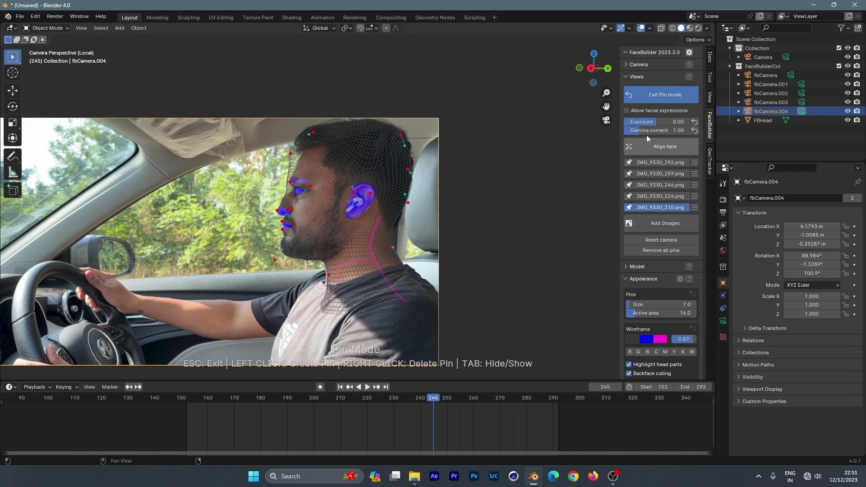
left_click(670, 94)
middle_click_drag(367, 243, 499, 217, "shift")
middle_click_drag(319, 256, 351, 289)
scroll(341, 274, "up", 1)
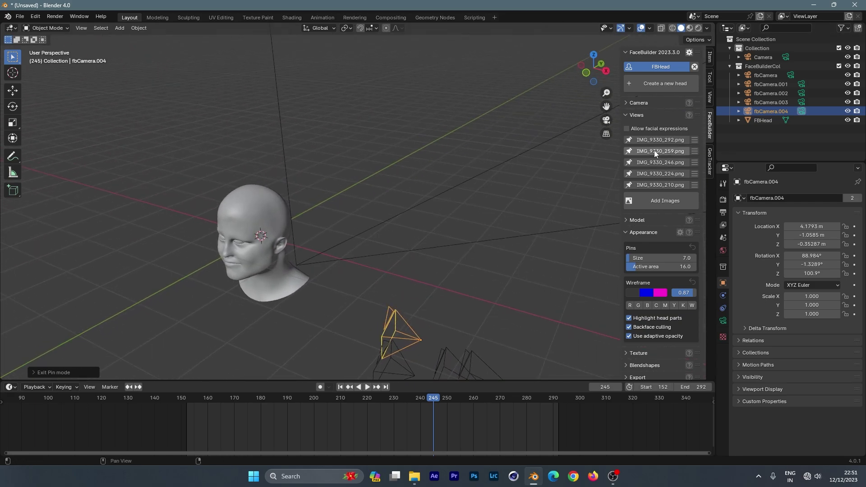
- Check the head against the driver through fbCamera.004 and open the GeoTracker settings
key("KP_0")
scroll(458, 192, "down", 2)
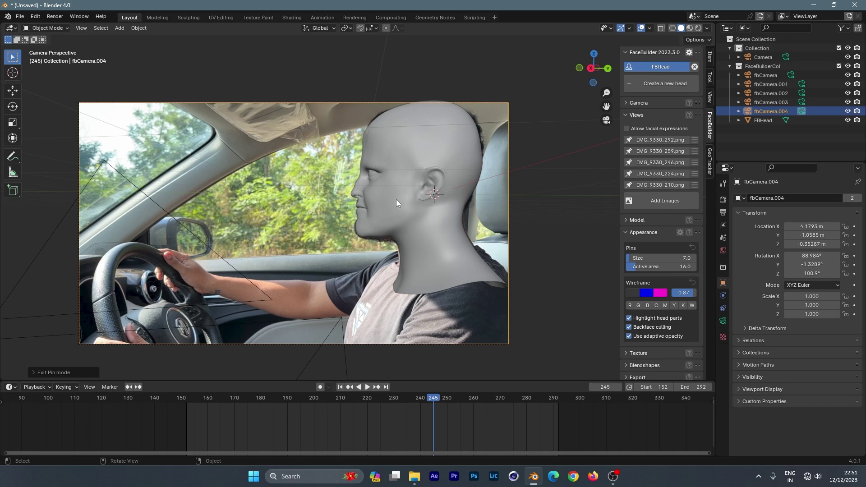
scroll(317, 197, "up", 2)
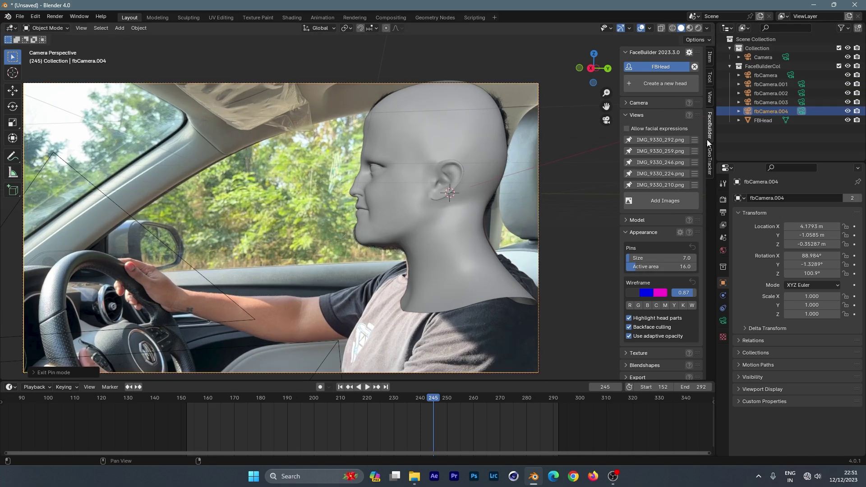
left_click(708, 168)
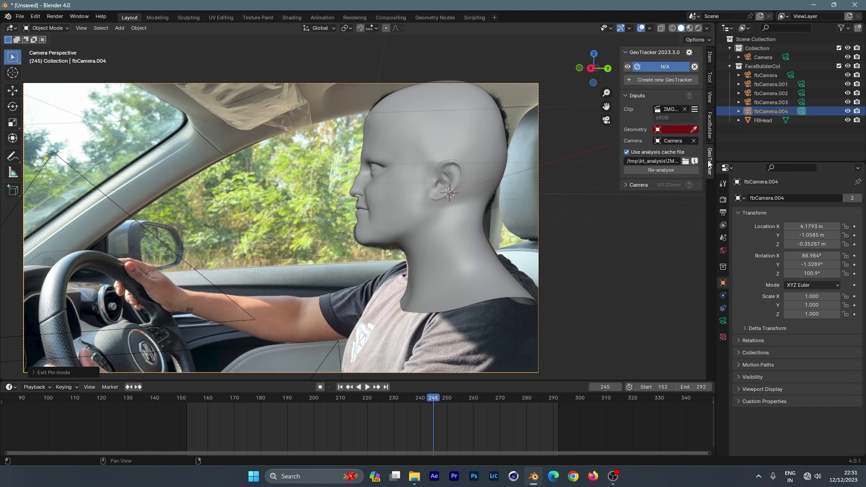
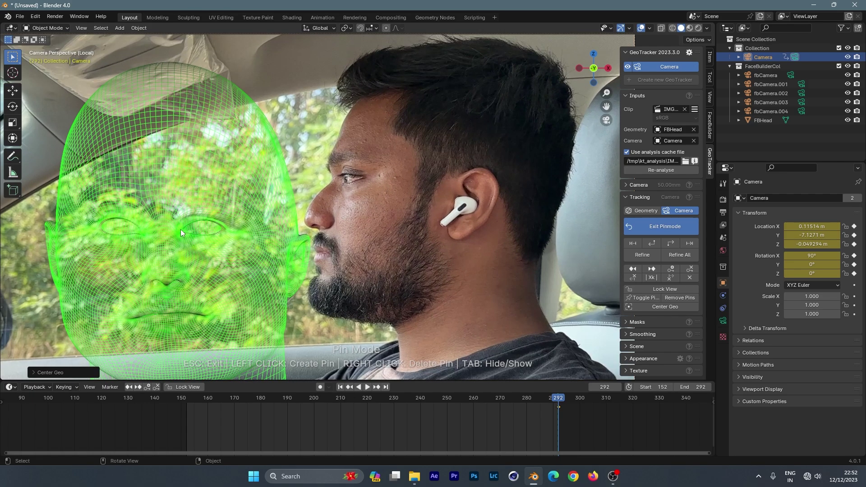
- Pin the FBHead mesh over the driver's head at frame 292, turning it to profile and pulling its ear onto his ear
left_click_drag(180, 230, 363, 175)
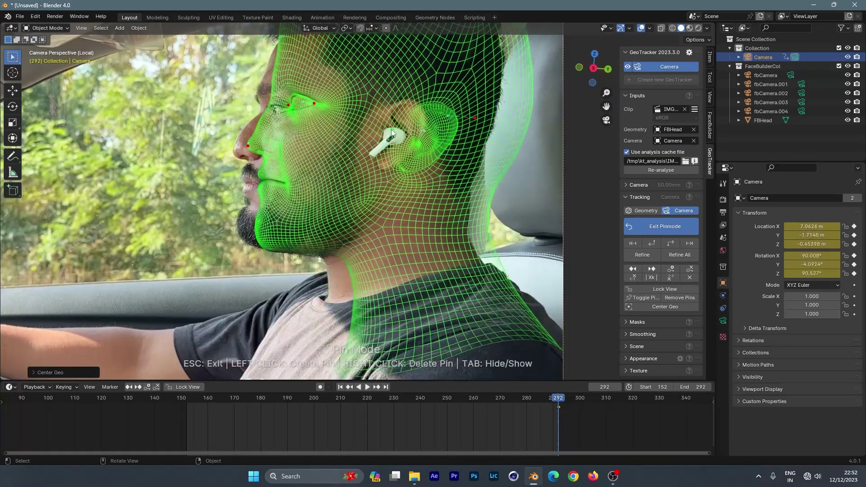
left_click_drag(391, 129, 351, 125)
middle_click_drag(436, 151, 422, 134, "shift")
middle_click_drag(301, 177, 312, 196, "shift")
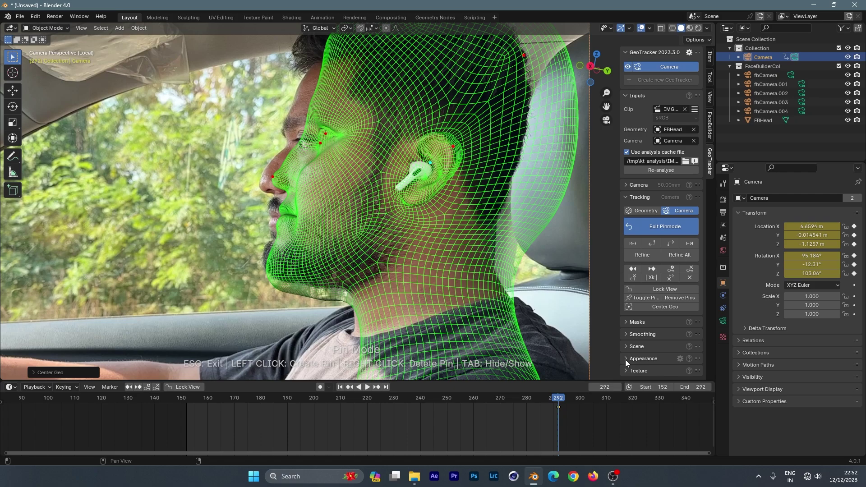
- Set the GeoTracker wireframe opacity to 0.28
left_click(626, 358)
scroll(640, 349, "down", 4)
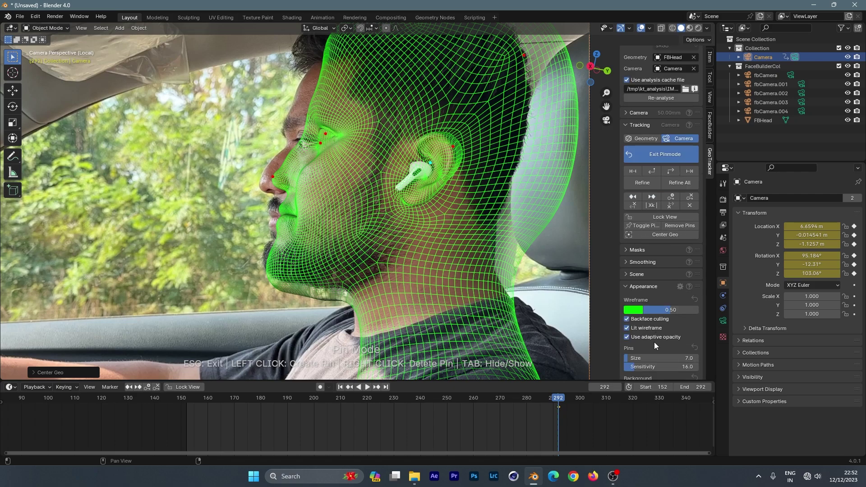
left_click_drag(656, 309, 639, 310)
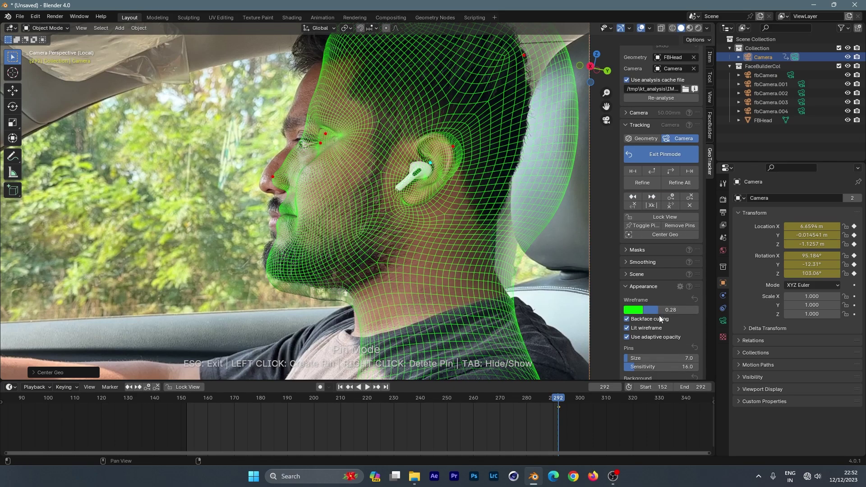
- Pin the back of the mesh to the driver's rear hair outline and move the nose pin onto his nose tip
middle_click_drag(450, 143, 446, 207, "shift")
left_click_drag(542, 150, 485, 145)
middle_click_drag(285, 226, 325, 182, "shift")
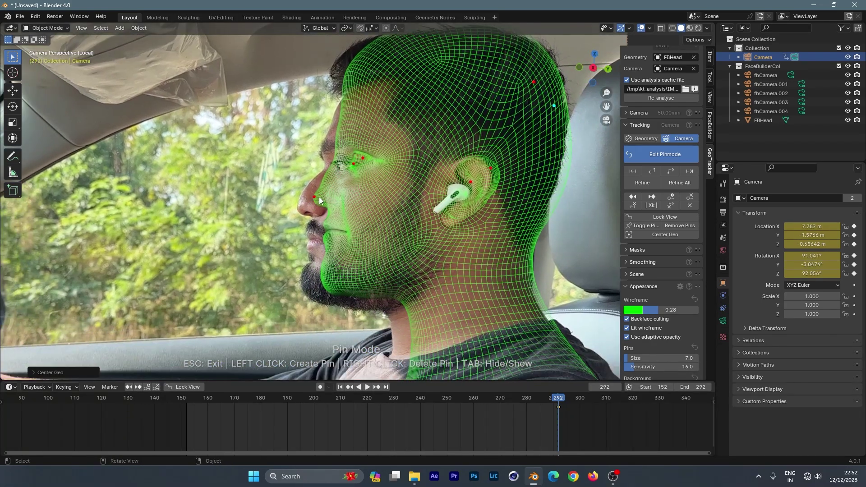
left_click_drag(318, 197, 280, 212)
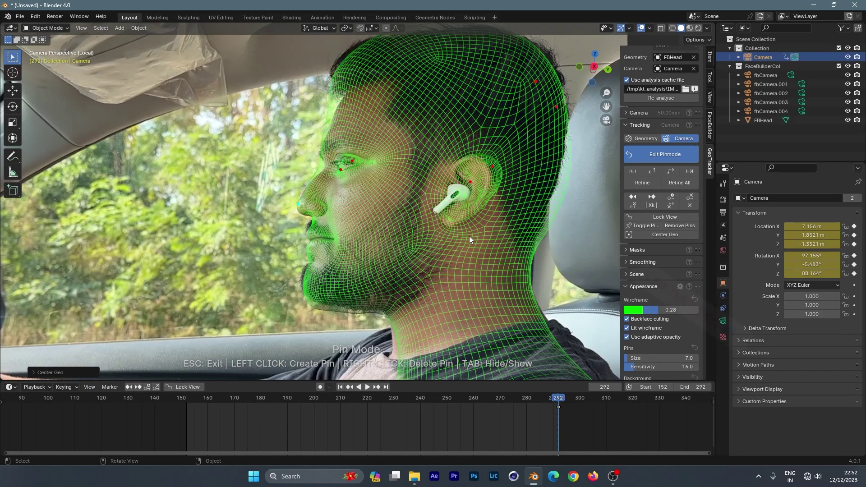
- Add a pin on the side of the neck and shift the ear pin forward onto the ear's rear edge
mouse_move(477, 313)
left_mouse_down()
mouse_move(482, 296)
mouse_move(472, 311)
left_mouse_up()
middle_click_drag(450, 168, 448, 198, "shift")
left_click_drag(491, 196, 468, 201)
- Add pins on the upper lip and chin to match the driver's mouth and chin profile
middle_click_drag(478, 228, 478, 181, "shift")
left_click_drag(313, 213, 304, 207)
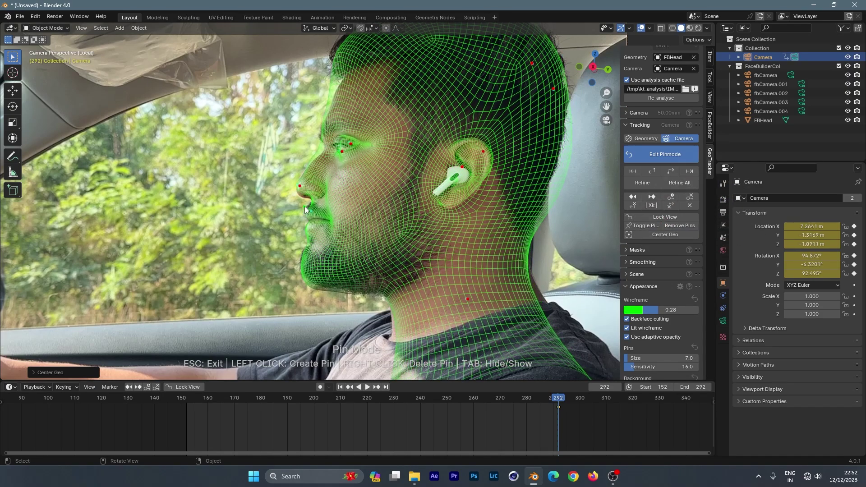
left_click_drag(323, 262, 310, 264)
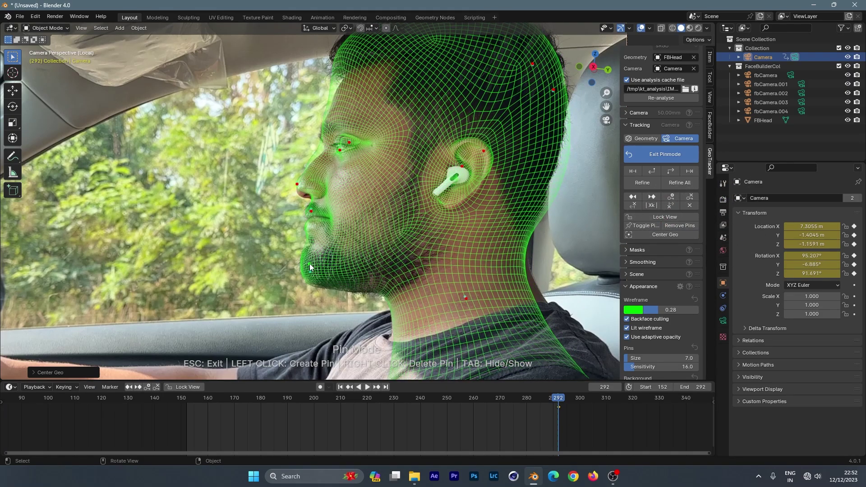
- Add pins at the base of the nape and inside the upper ear to align them with the driver
middle_click_drag(509, 271, 442, 222, "shift")
left_click_drag(462, 258, 473, 250)
middle_click_drag(445, 136, 454, 211, "shift")
left_click_drag(410, 183, 400, 180)
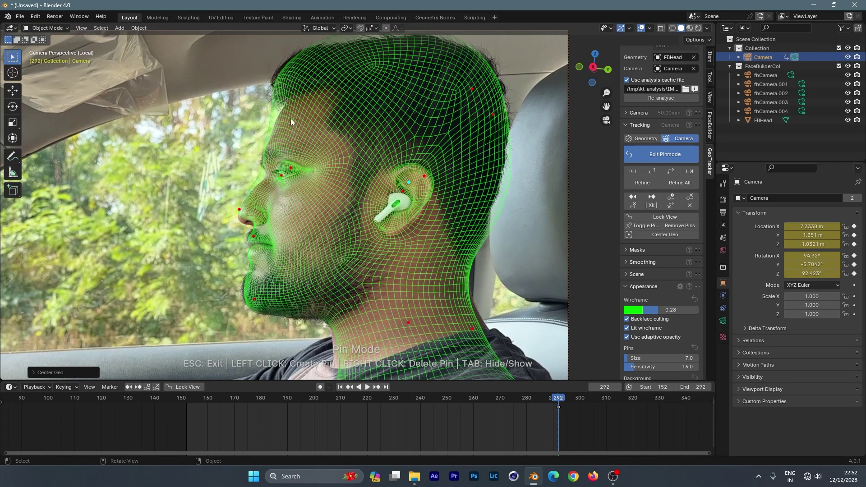
- Pin the mesh to the front hairline and to the back of the head at ear level
left_click_drag(285, 86, 278, 79)
middle_click_drag(443, 172, 442, 114, "shift")
left_click_drag(496, 137, 482, 135)
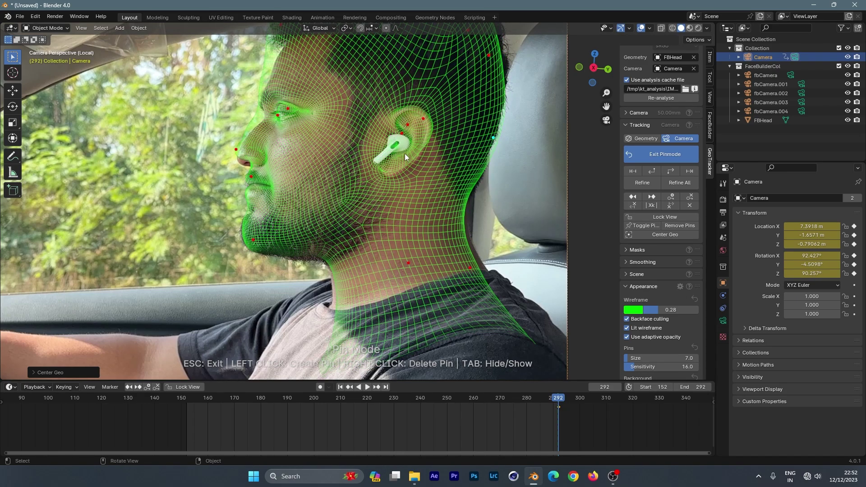
- Add pins on the earlobe and under the chin to match the driver's ear and jawline
mouse_move(402, 167)
left_mouse_down()
mouse_move(405, 179)
mouse_move(399, 166)
left_mouse_up()
middle_click_drag(398, 166, 418, 179, "shift")
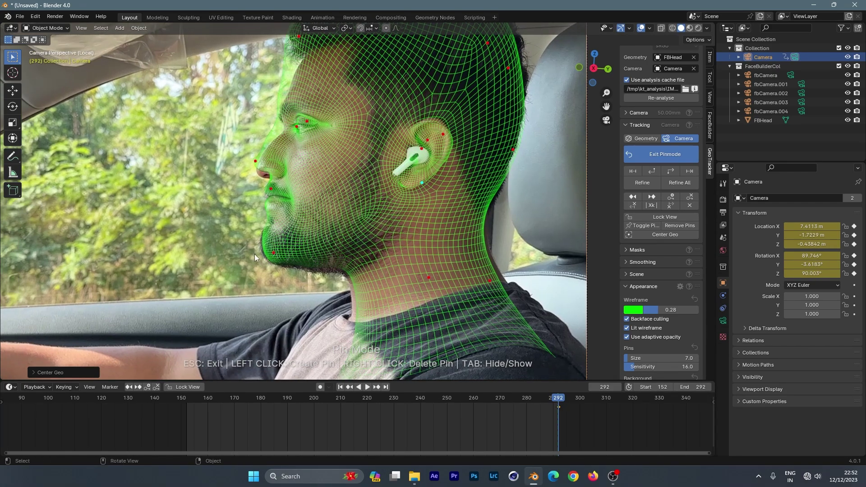
left_click_drag(296, 259, 283, 266)
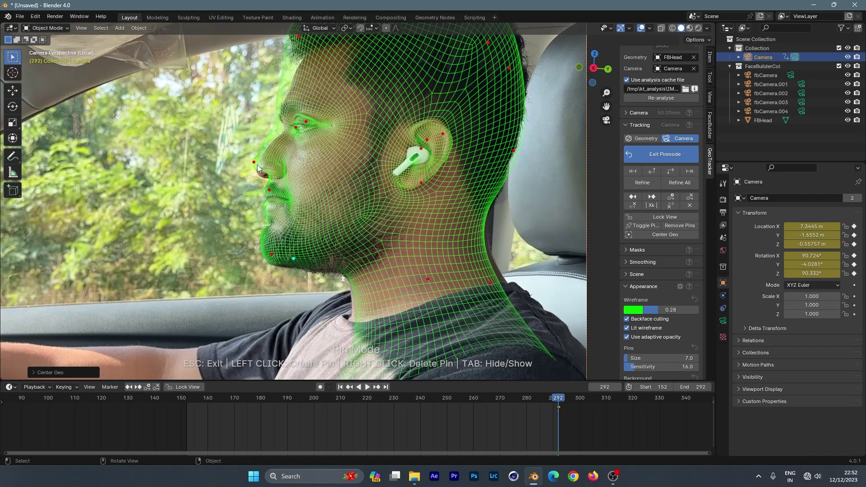
- Reposition the nose-tip pin on the driver's nose and add a pin at the outer corner of the eye
left_click_drag(257, 164, 264, 185)
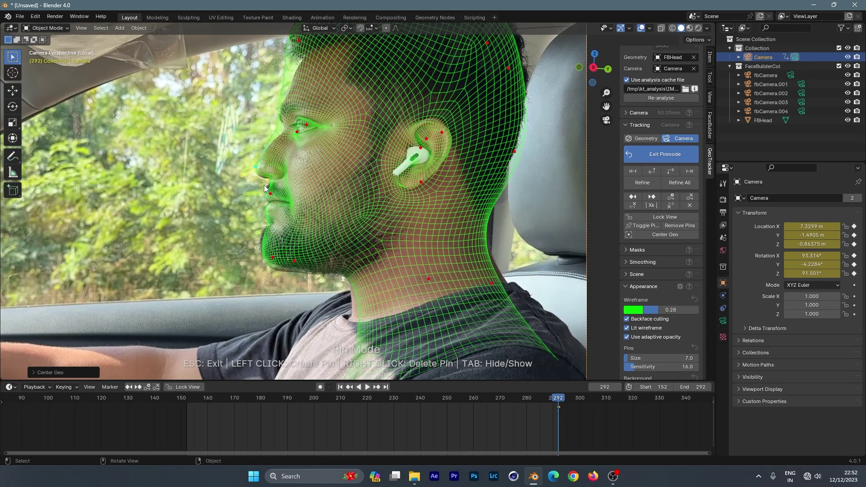
left_click(319, 128)
scroll(414, 151, "down", 3)
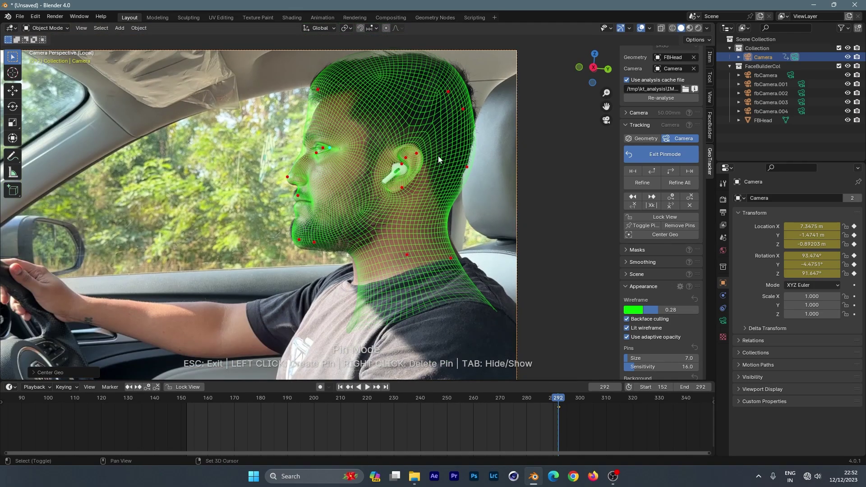
- Add a pin on the ear's rear edge and pull it forward to fit the driver's ear
scroll(437, 158, "up", 3)
left_click_drag(446, 143, 435, 143)
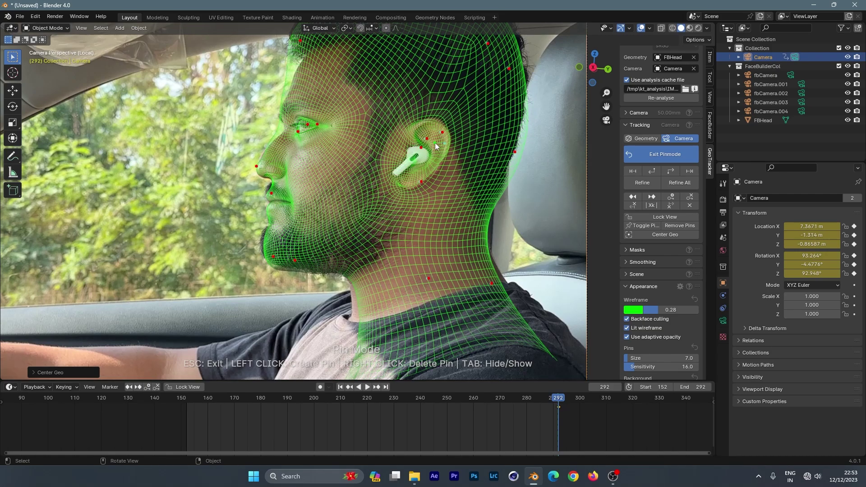
scroll(430, 155, "down", 3)
scroll(430, 166, "up", 1)
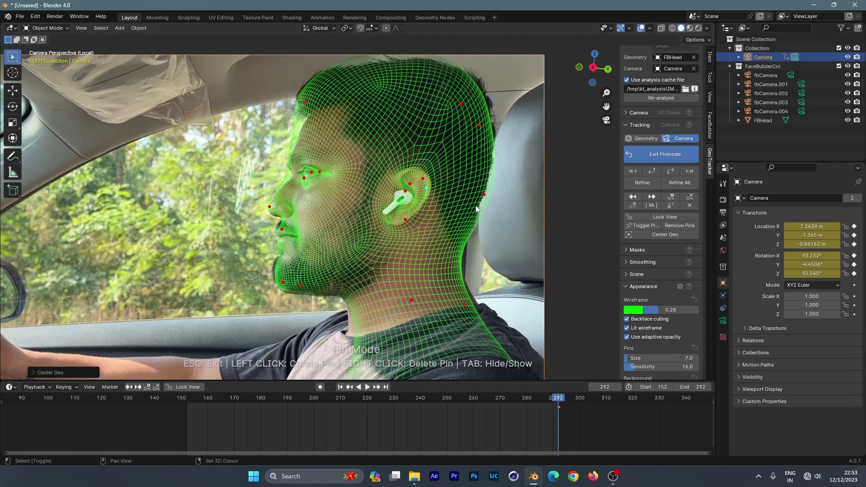
- Set the GeoTracker wireframe opacity to 0.18 and check the mesh fit on the driver's head
left_click_drag(659, 310, 674, 310)
scroll(436, 202, "down", 2)
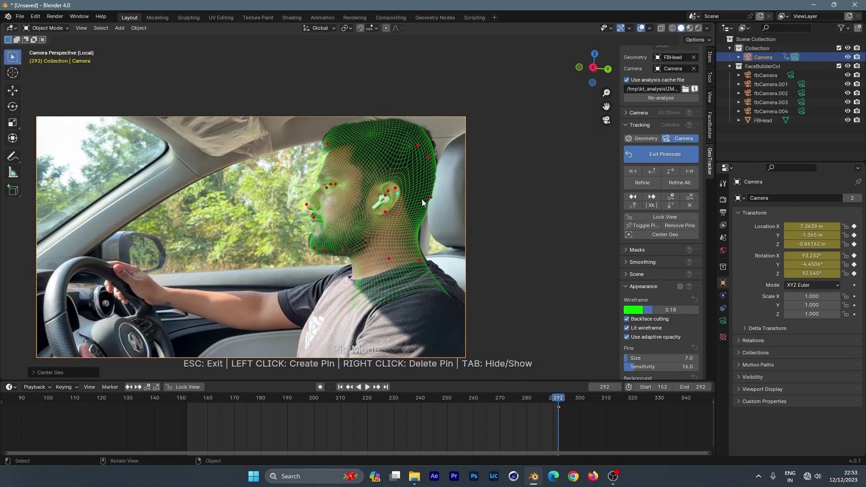
scroll(409, 196, "up", 3)
scroll(396, 192, "down", 3)
- Track the camera backward from frame 292 to the start of the clip
scroll(424, 156, "up", 1)
scroll(424, 156, "up", 1)
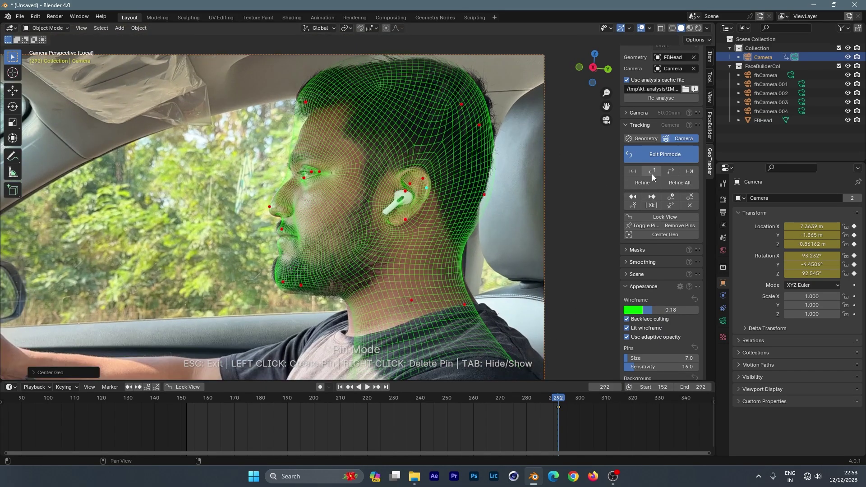
left_click(652, 174)
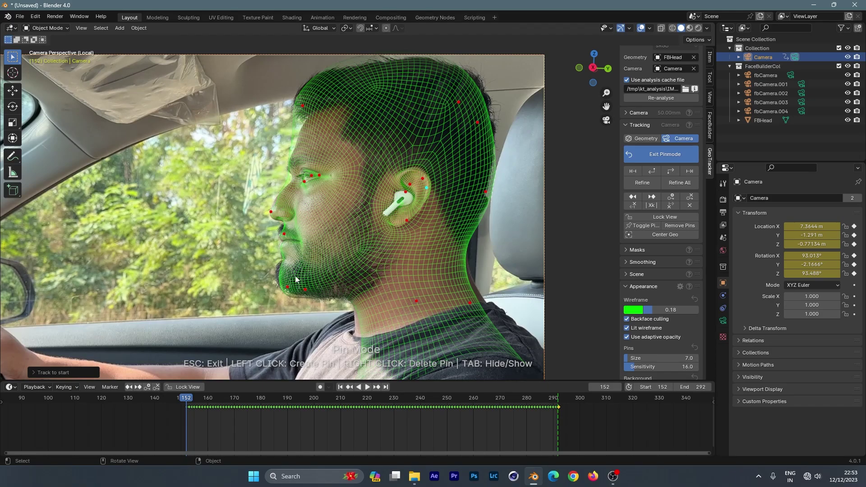
- Play back and scrub through the tracked frames to check how well the mesh follows the driver's head
key("space")
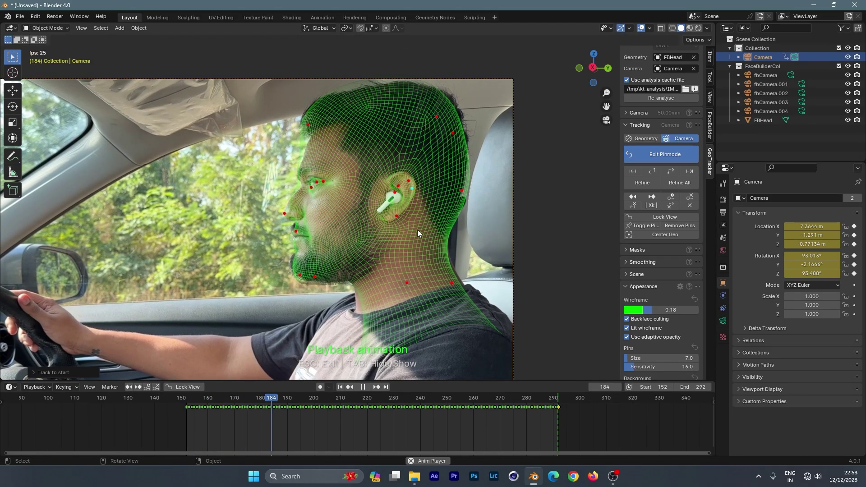
left_click_drag(202, 401, 298, 399)
key("space")
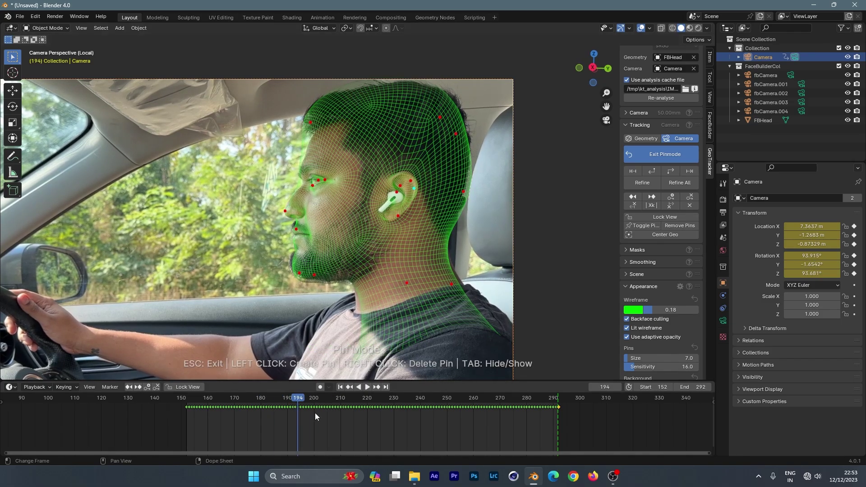
left_click_drag(352, 399, 346, 398)
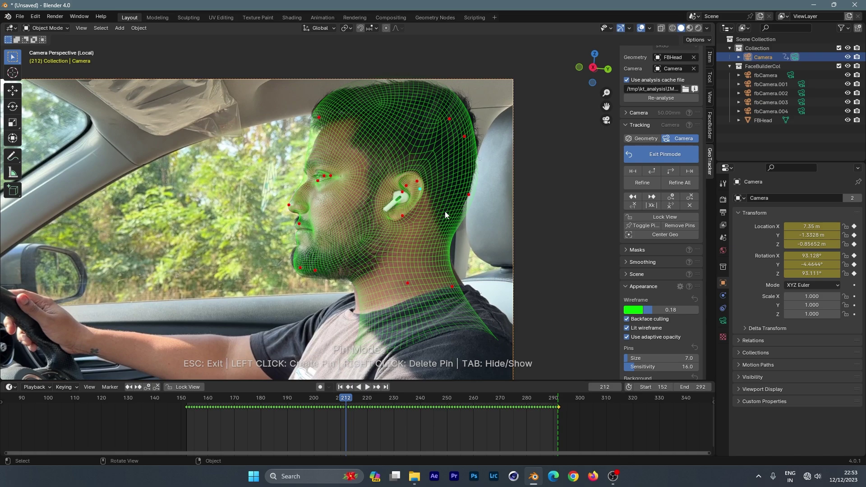
- Try refining the camera track at frame 212 with an added pin on the nape, and undo it after scrubbing to check
left_click(452, 231)
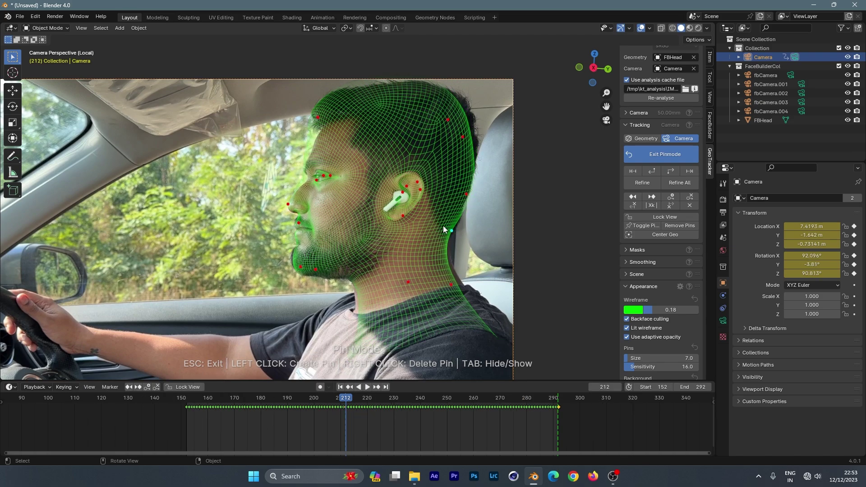
left_click(642, 183)
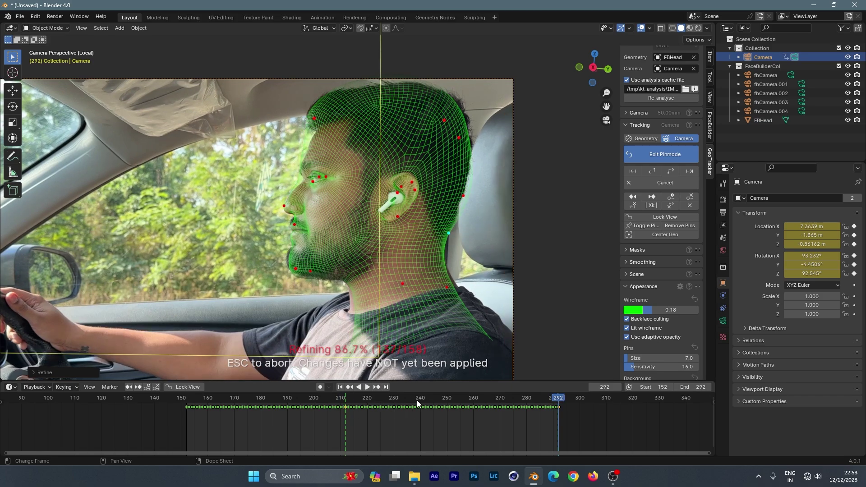
left_click_drag(344, 398, 407, 417)
key("ctrl+z")
- Export the camera's tracked motion as an empty from GeoTracker's Scene settings, with Camera as the source and Linked off
scroll(423, 219, "down", 1)
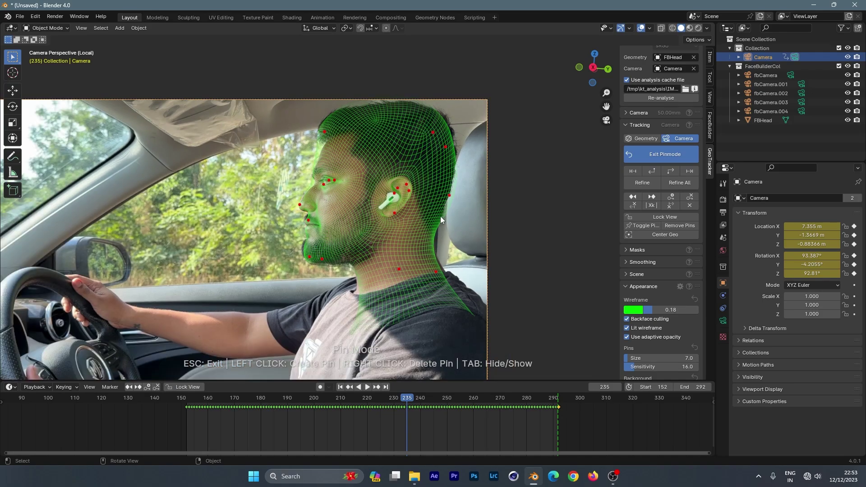
middle_click_drag(440, 216, 468, 195, "shift")
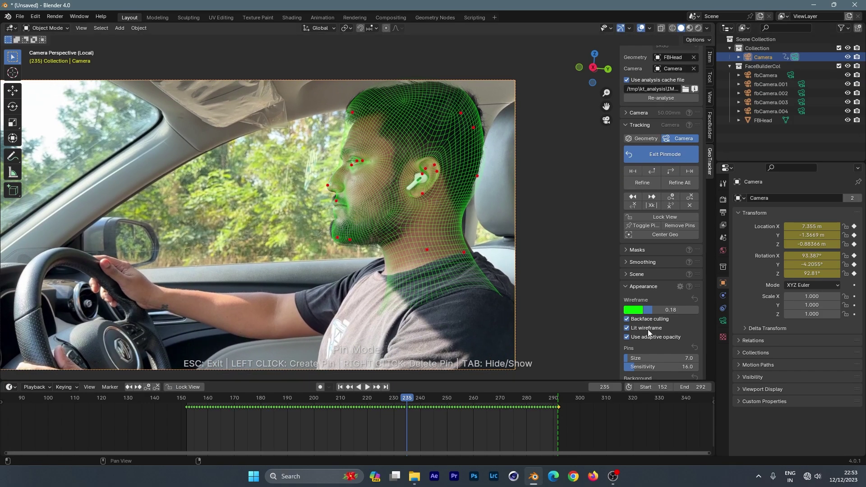
scroll(659, 300, "down", 2)
scroll(662, 252, "up", 4)
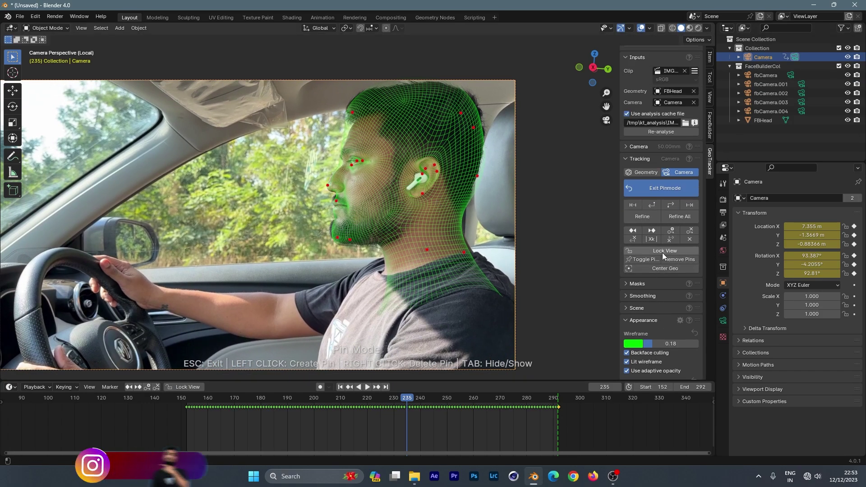
left_click(631, 308)
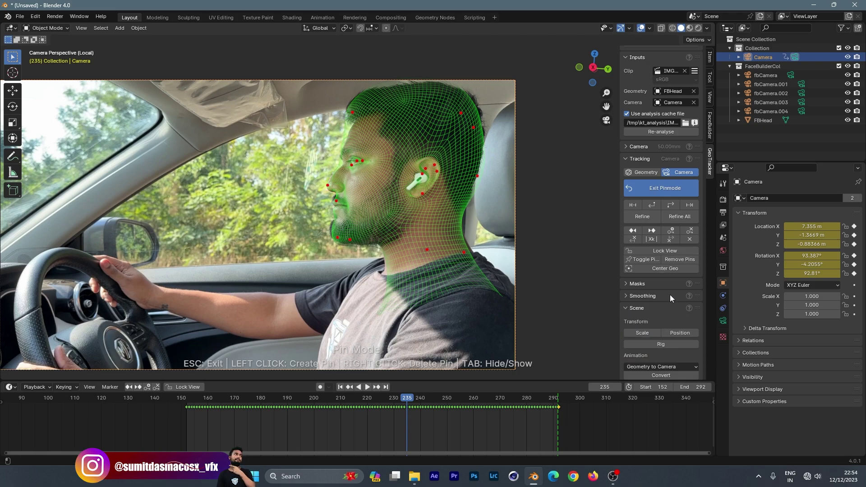
scroll(671, 295, "down", 6)
left_click(660, 309)
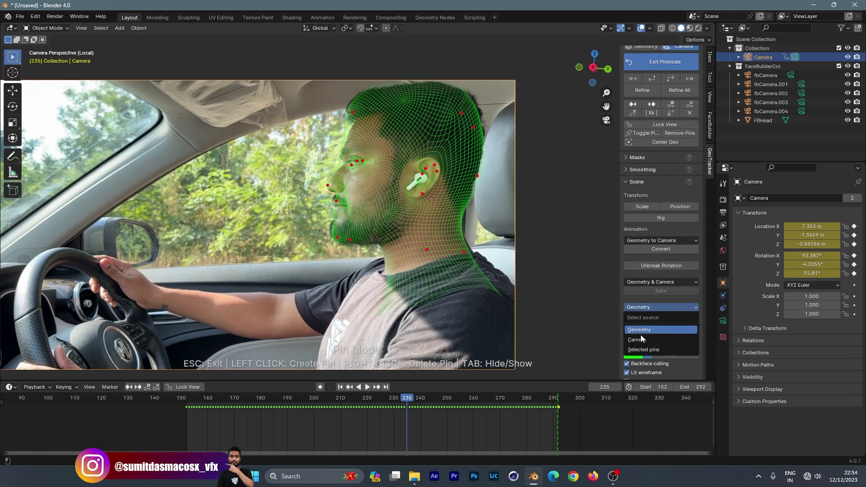
left_click(647, 340)
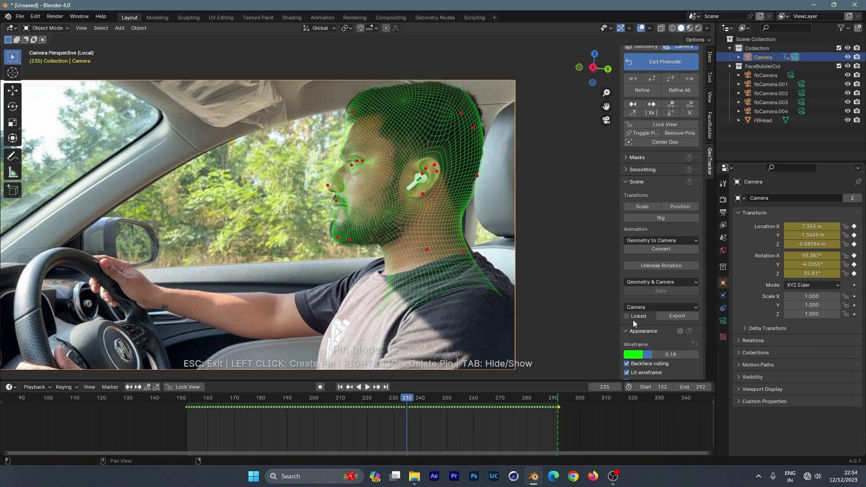
left_click(677, 317)
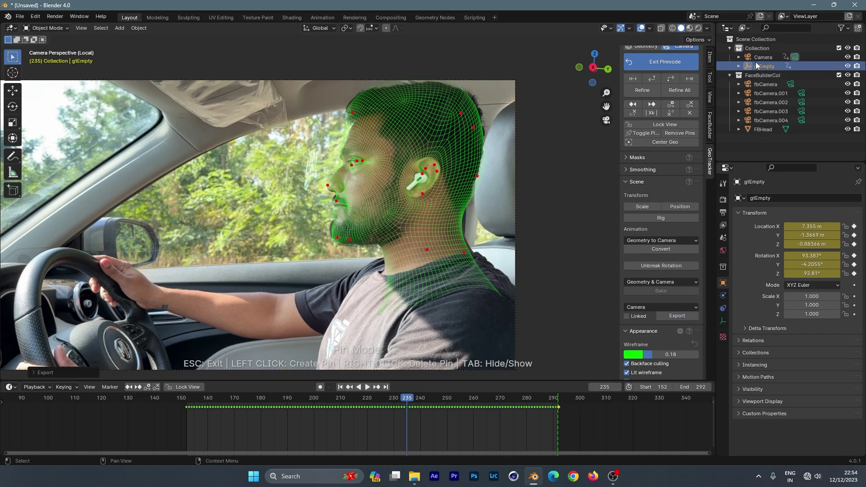
- Exit GeoTracker's Pinmode and collapse the viewport sidebar to give the camera view more room
scroll(635, 212, "up", 4)
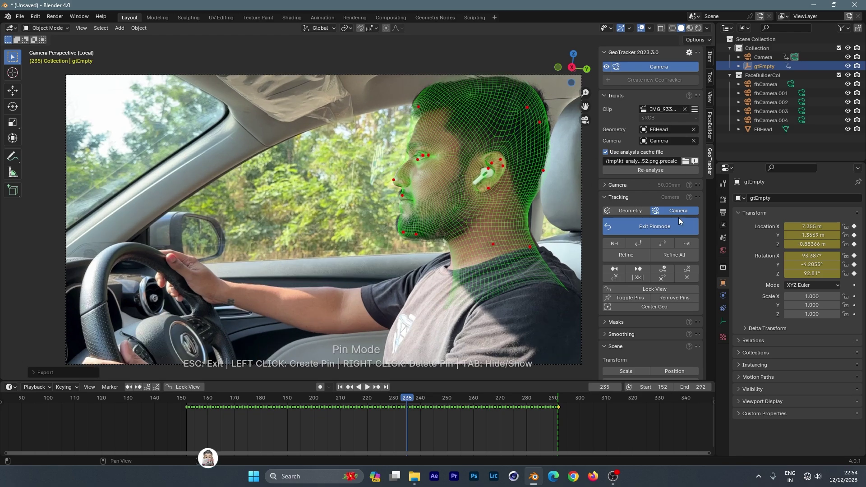
left_click(666, 228)
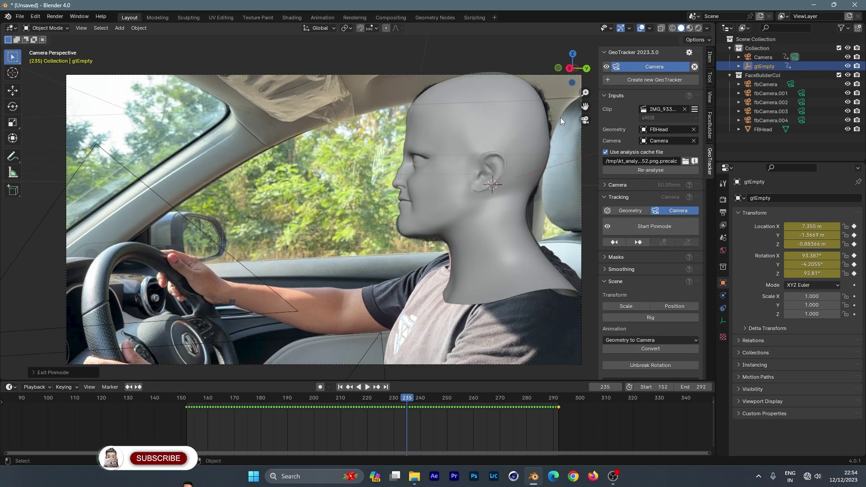
left_click_drag(598, 170, 695, 169)
scroll(545, 125, "down", 1)
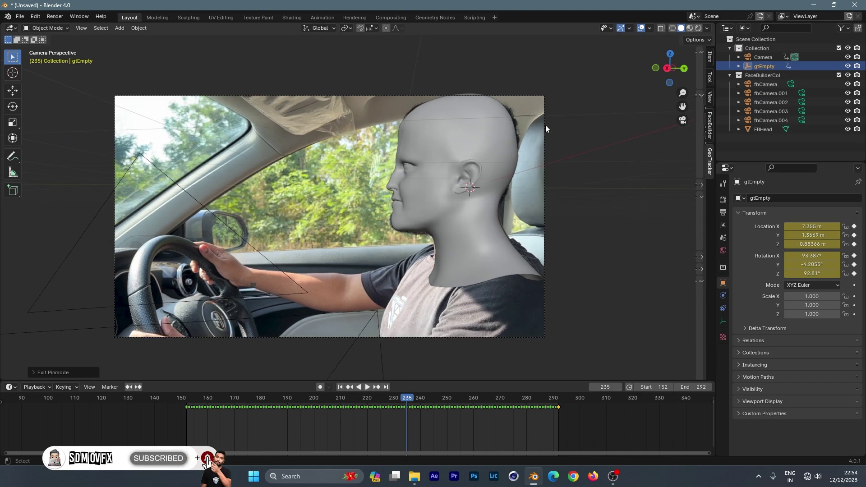
scroll(459, 163, "up", 2)
middle_click_drag(459, 163, 491, 148, "shift")
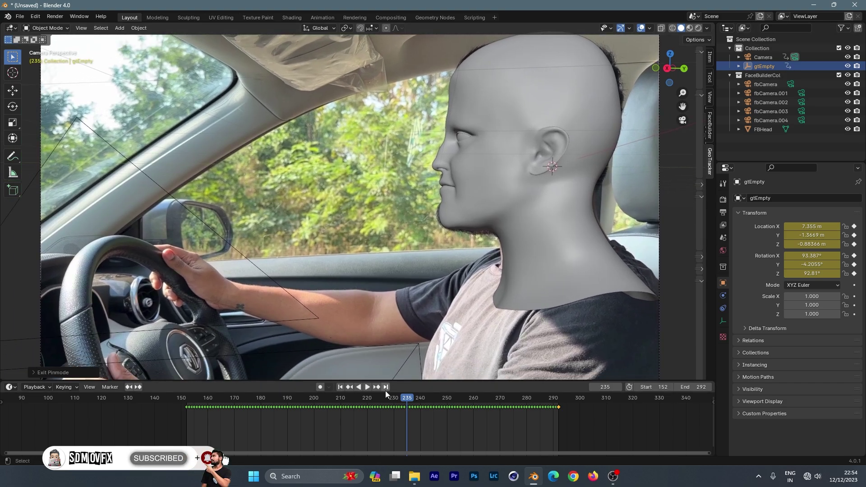
- Scrub and play the clip through the camera view to check that the solid head follows the driver
left_click_drag(385, 390, 275, 413)
key("space")
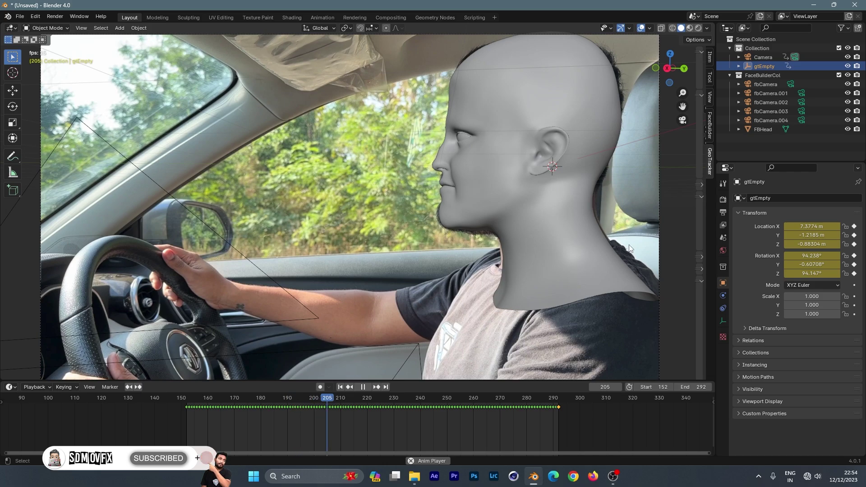
key("space")
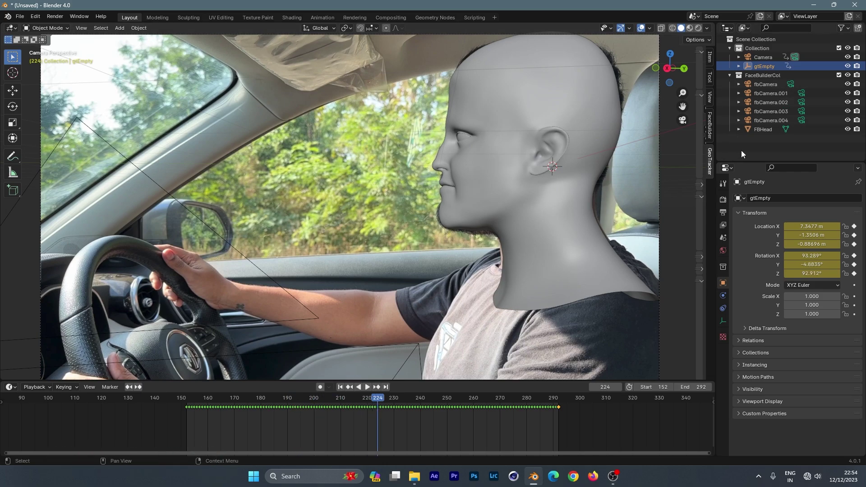
left_click(741, 150)
left_click(684, 121)
left_click(683, 120)
key("space")
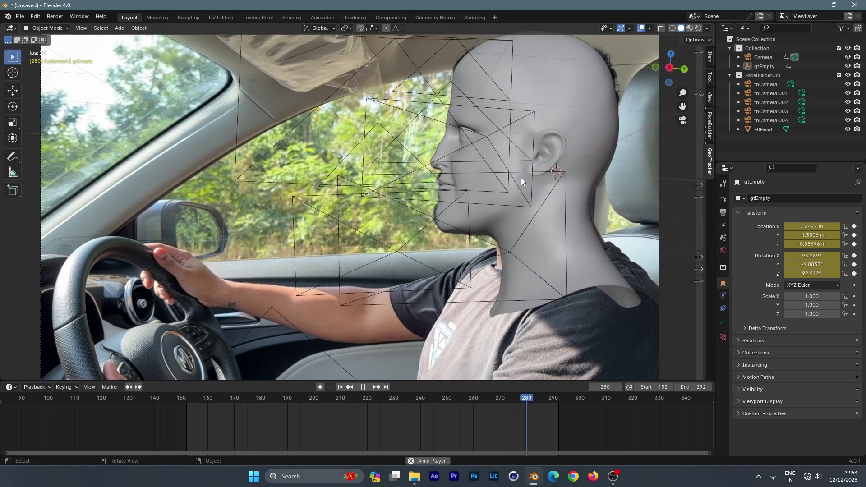
left_click(228, 397)
left_click_drag(228, 397, 309, 406)
scroll(399, 245, "down", 2)
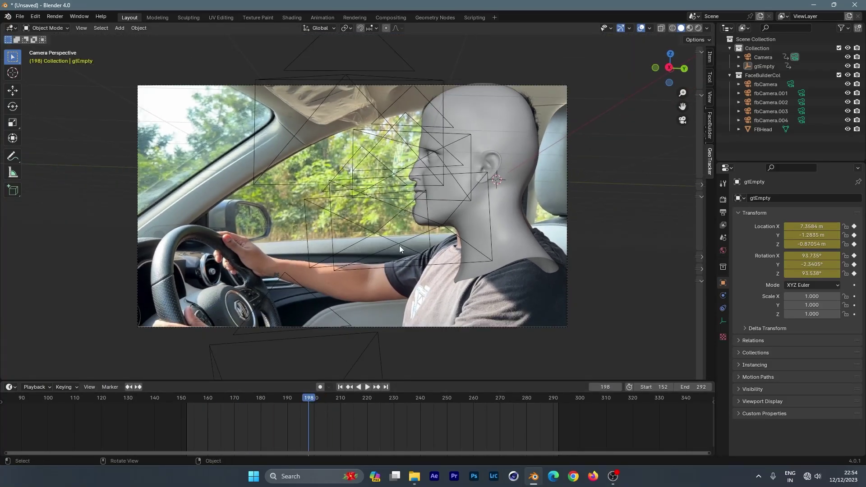
scroll(399, 245, "up", 1)
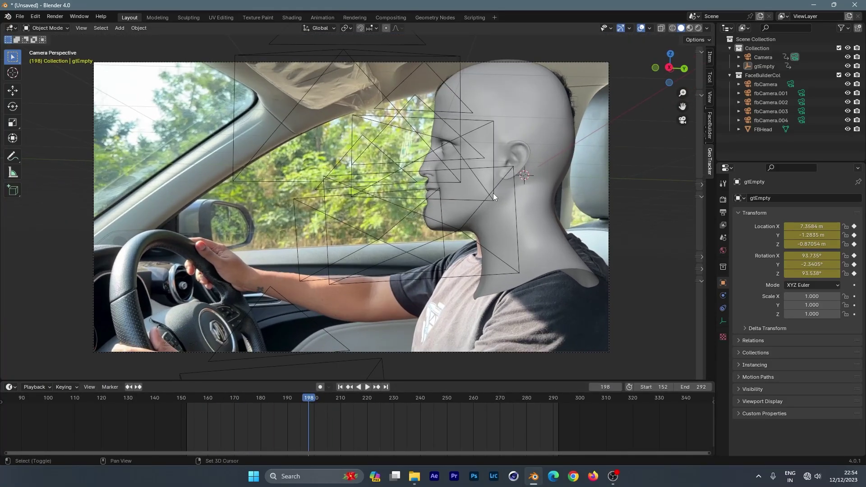
- Hide fbCamera and fbCamera.001 through fbCamera.004 in the viewport, keeping FBHead shown
left_click(847, 93)
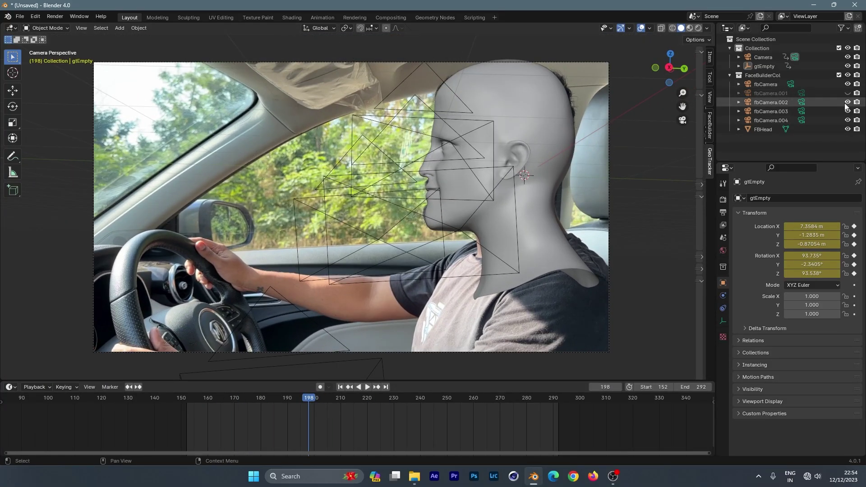
left_click_drag(847, 102, 847, 120)
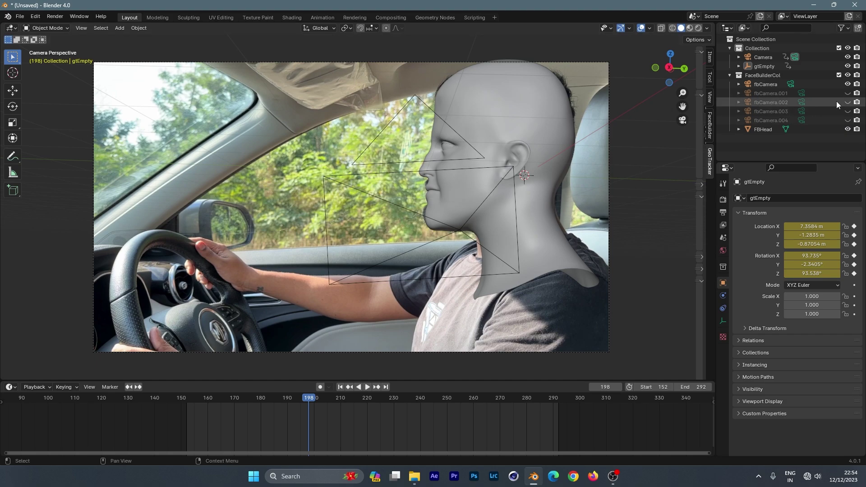
left_click(847, 84)
middle_click_drag(454, 180, 450, 183, "shift")
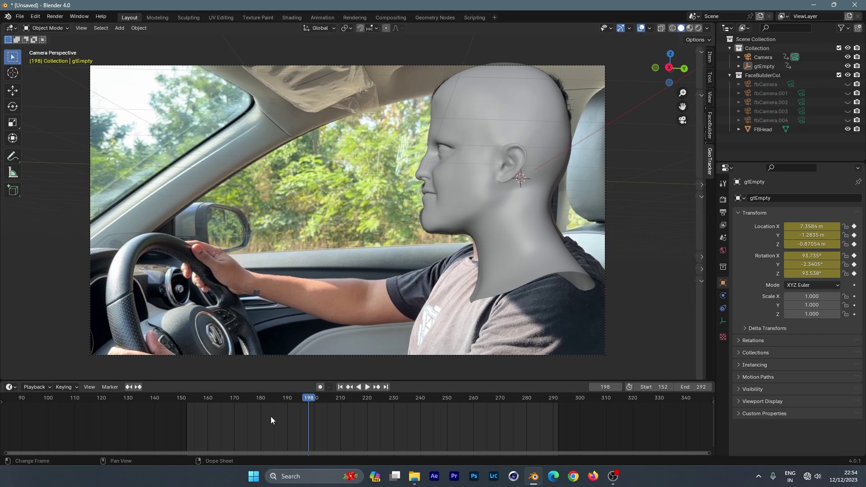
- Recheck the head's alignment with the driver around frame 212 without the camera outlines in view
left_click_drag(313, 397, 346, 413)
key("space")
key("space")
scroll(410, 223, "up", 1)
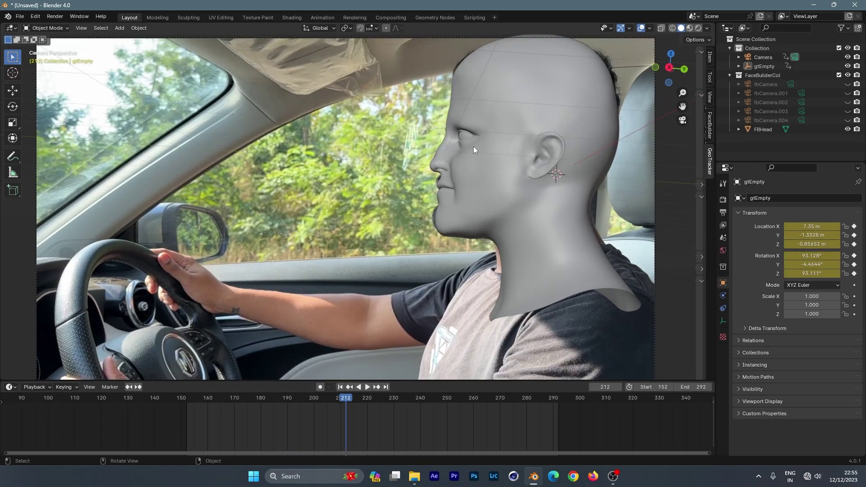
scroll(473, 146, "down", 1)
- Save the project as untitled.blend in the E:\Blender_Works folder
left_click(20, 17)
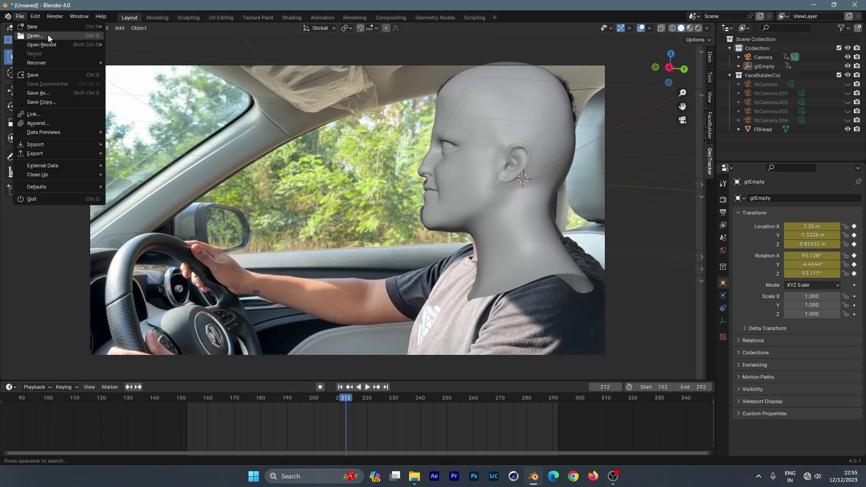
key("ctrl+s")
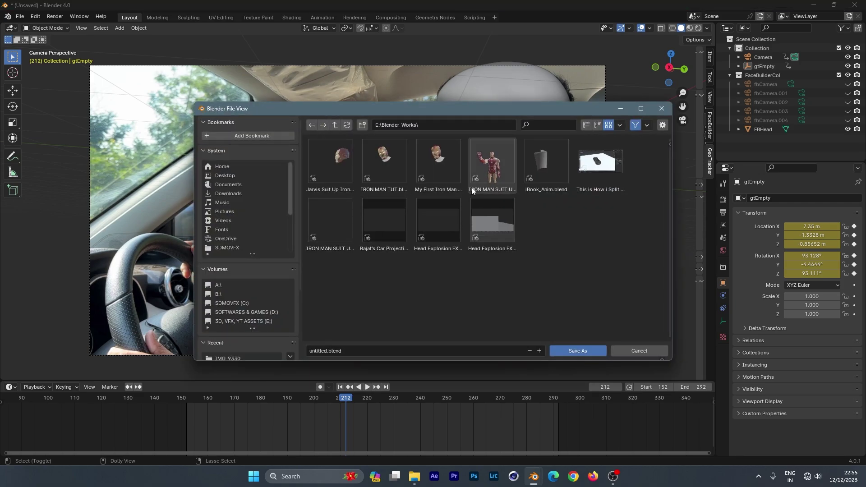
left_click(578, 351)
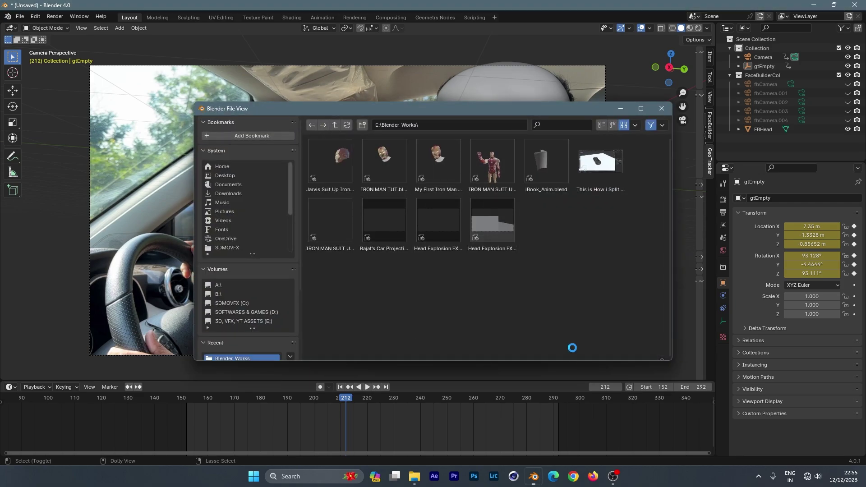
- Open the Jarvis Suit Up Iron Man VFX_v03.blend file from the Blender_Works folder
left_click(21, 18)
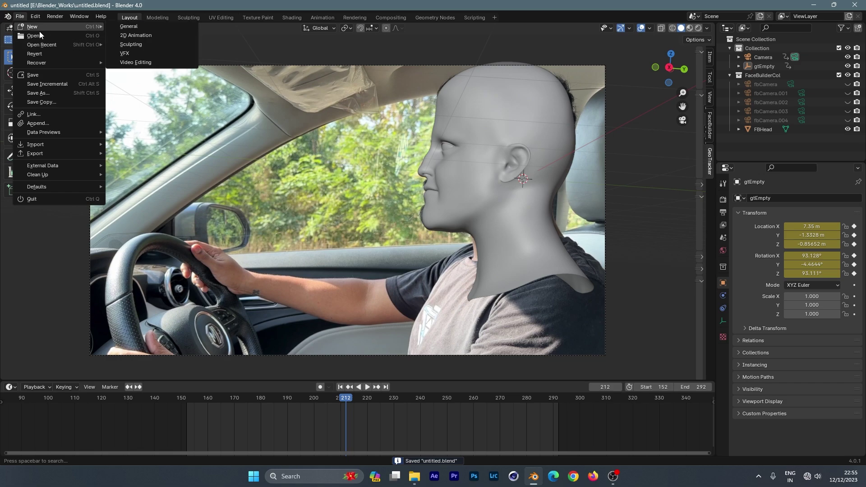
left_click(48, 37)
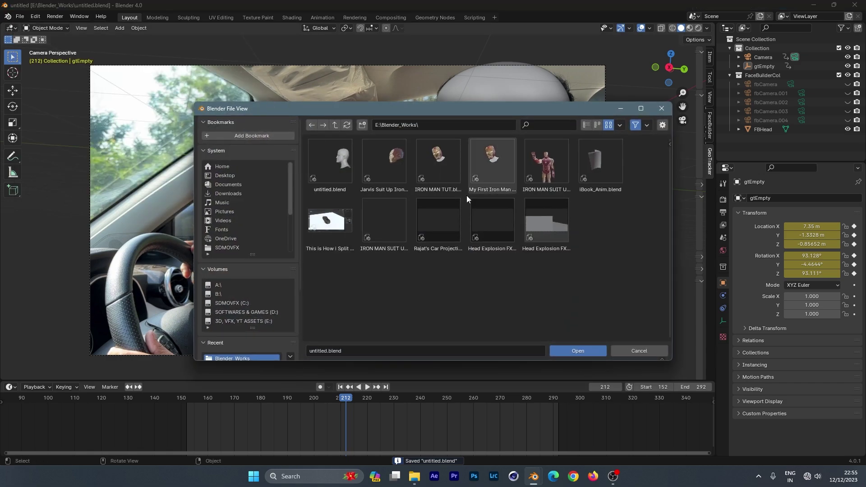
double_click(380, 158)
- Copy the Collection 4 instance containing the Iron Man helmet
scroll(455, 175, "down", 2)
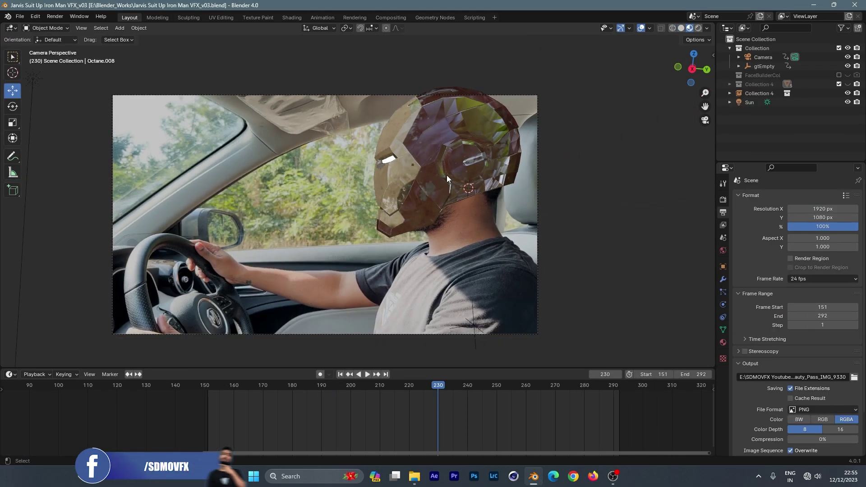
left_click(769, 77)
scroll(435, 140, "up", 1)
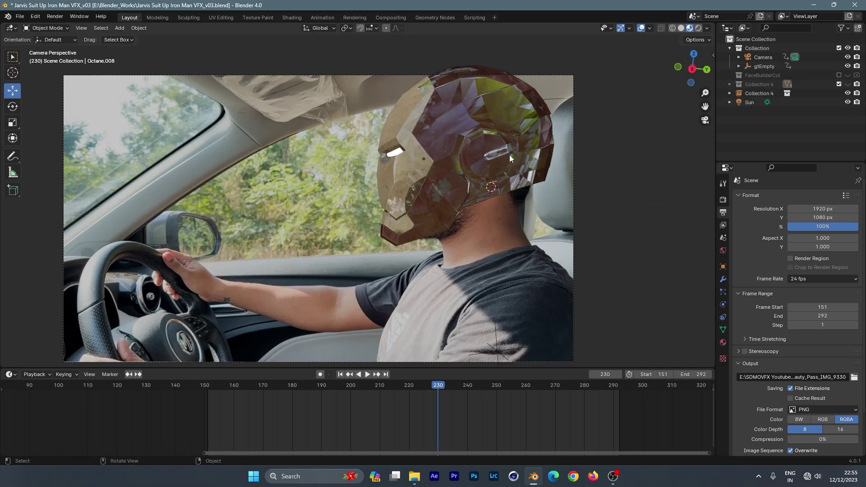
left_click(762, 94)
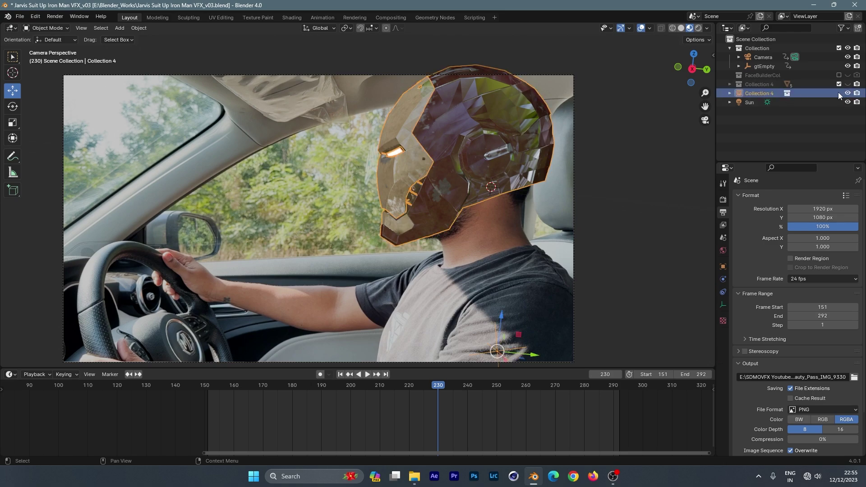
key("ctrl+c")
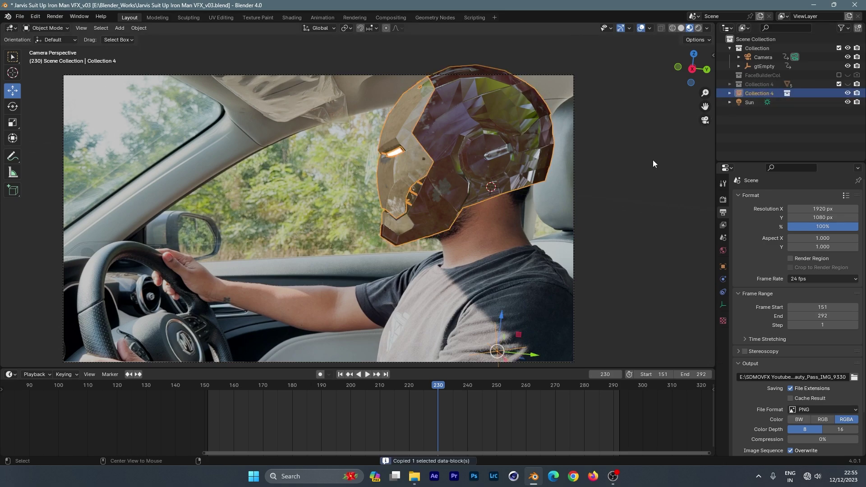
key("alt+Tab")
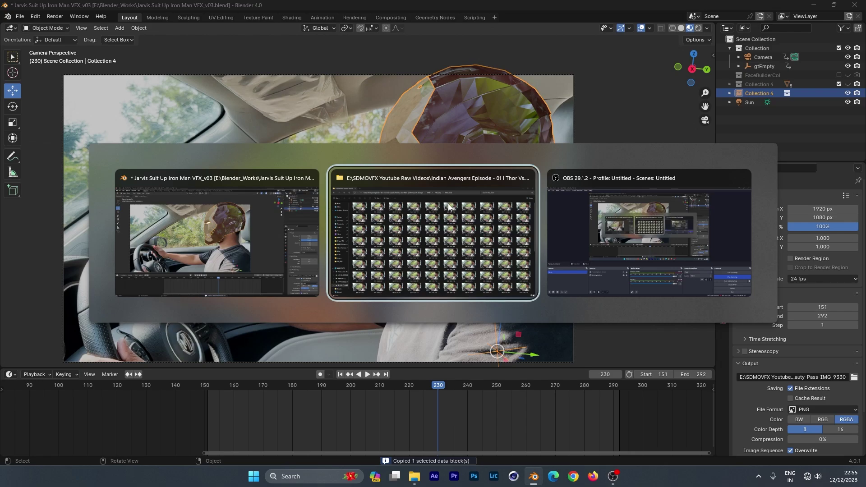
key("Tab")
key("alt+Tab")
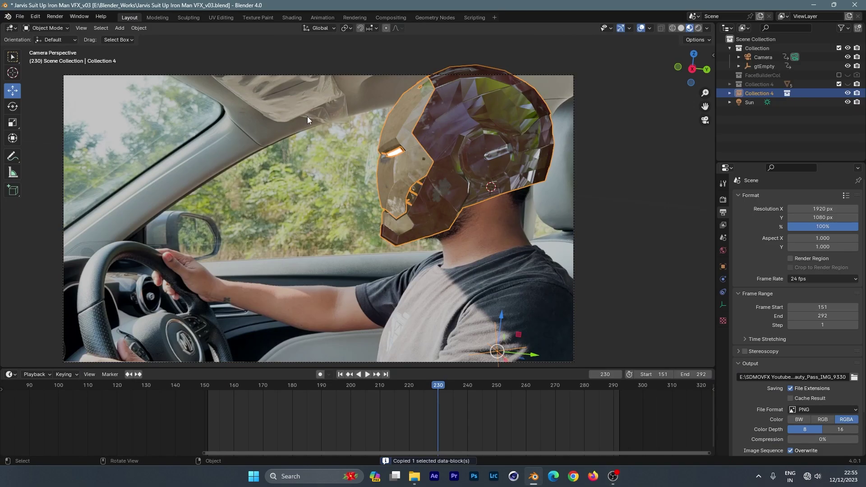
- Reopen untitled.blend, the head-tracking project, from the recent files
left_click(20, 16)
mouse_move(57, 43)
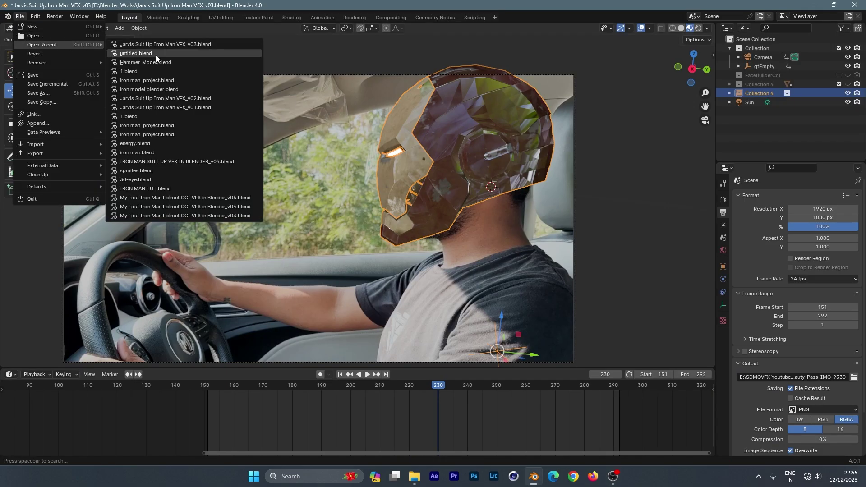
left_click(144, 53)
left_click(456, 256)
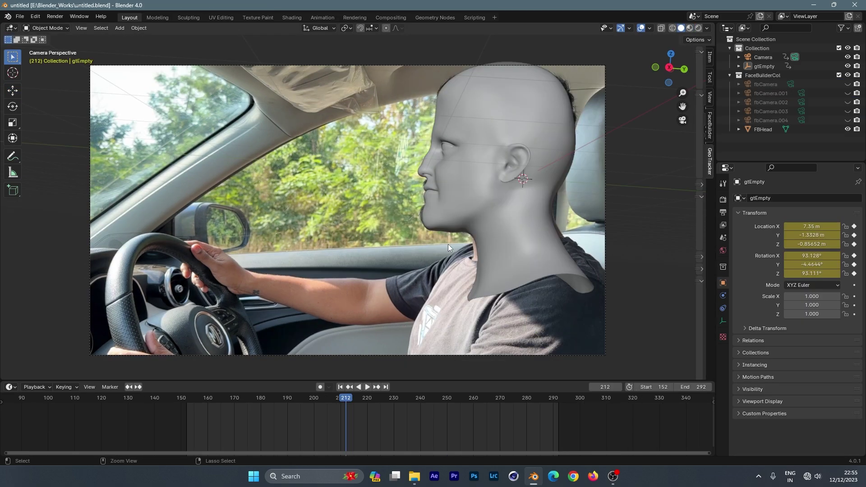
- Paste the copied Collection 4 helmet instance into the head-tracking scene and check where it sits on the head
key("ctrl+v")
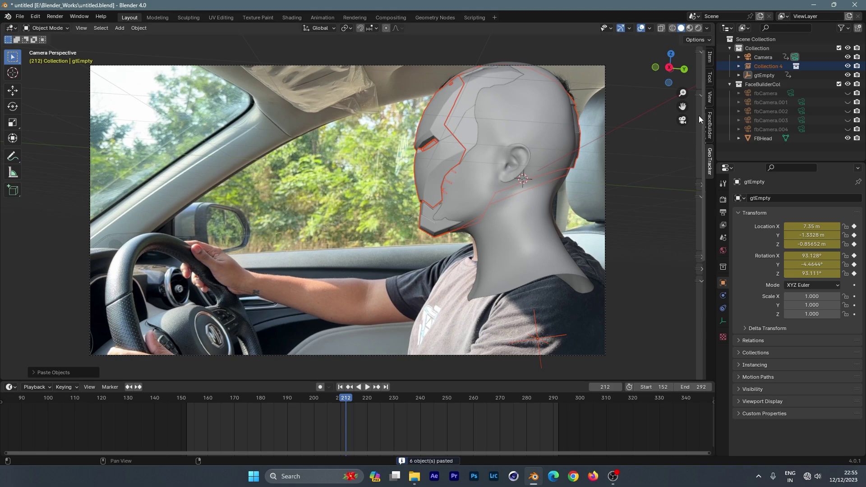
left_click(682, 120)
scroll(269, 250, "up", 10)
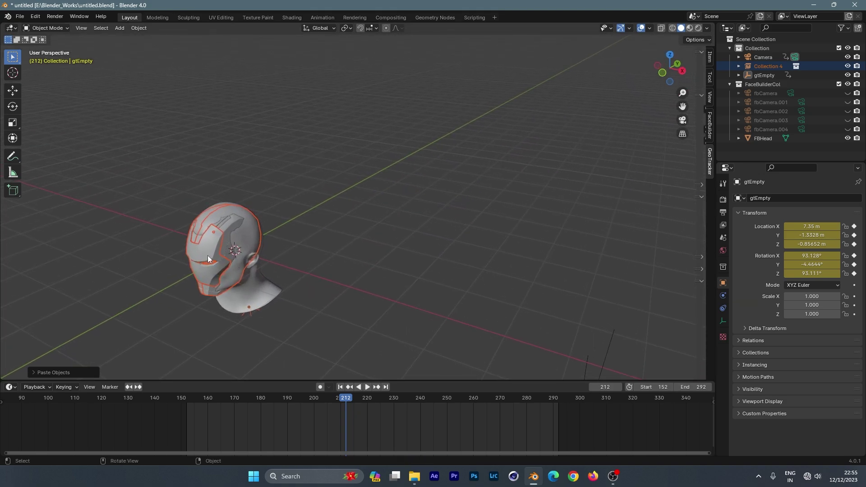
middle_click_drag(196, 258, 240, 257, "alt")
key("alt+shift")
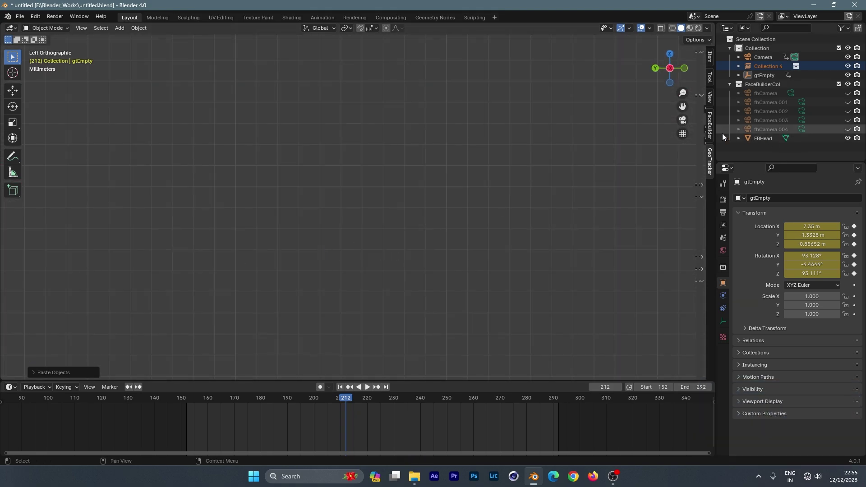
left_click(683, 120)
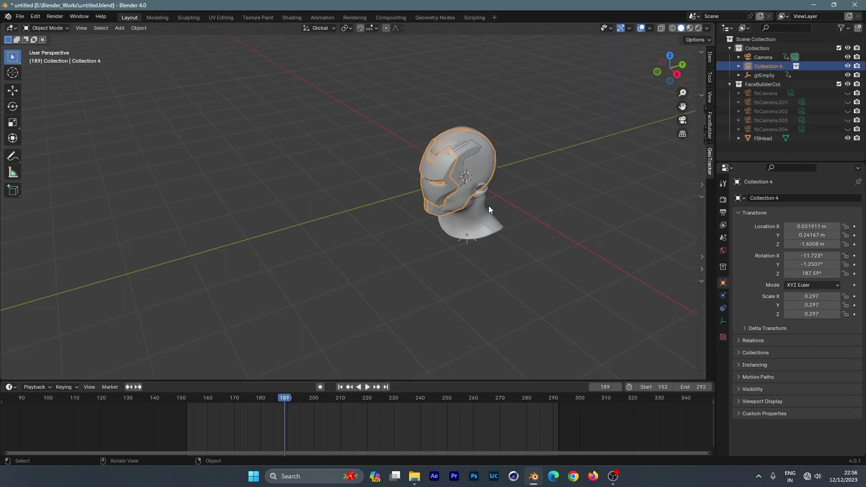
- Scrub through the timeline to check the helmet against the head outside the camera view, stopping at frame 202
left_click(536, 156)
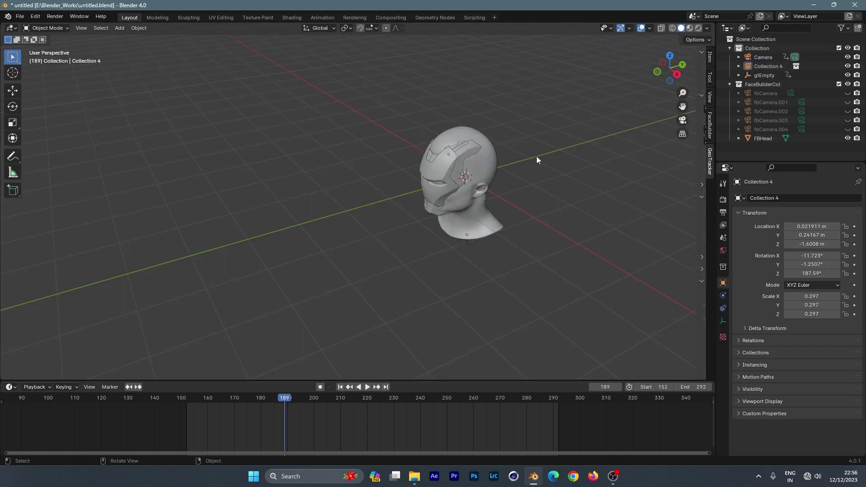
left_click_drag(286, 398, 256, 407)
key("space")
left_click_drag(209, 418, 319, 388)
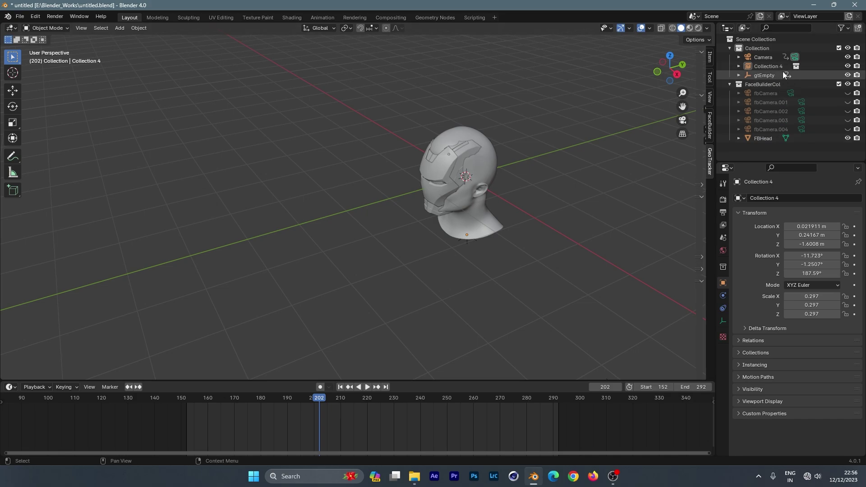
- Scale the Collection 4 helmet instance up uniformly to about 0.338
left_click(768, 66)
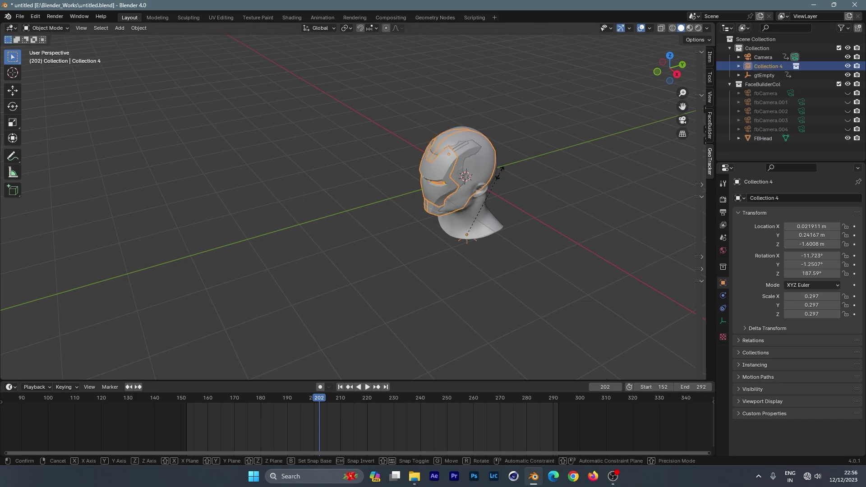
key("s")
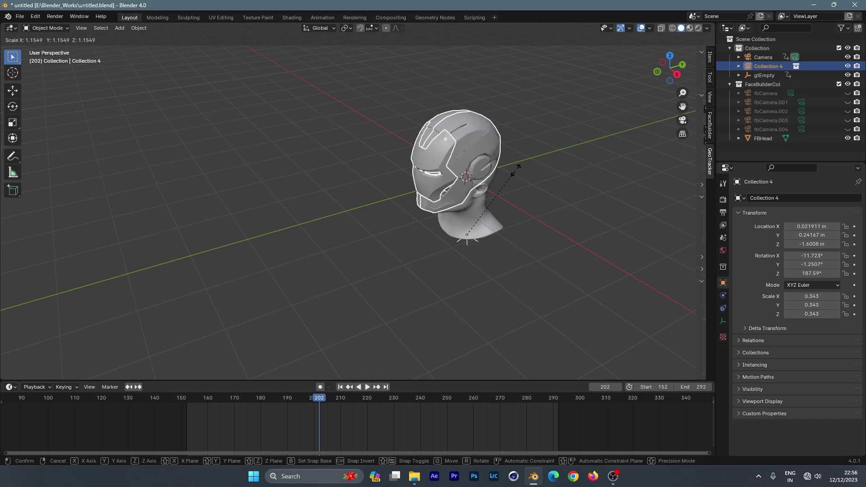
left_click(514, 173)
- Move the helmet down and across to fit over the head, at about X 0.075 m, Y 0.311 m, Z -1.85 m
key("shift+space")
key("space")
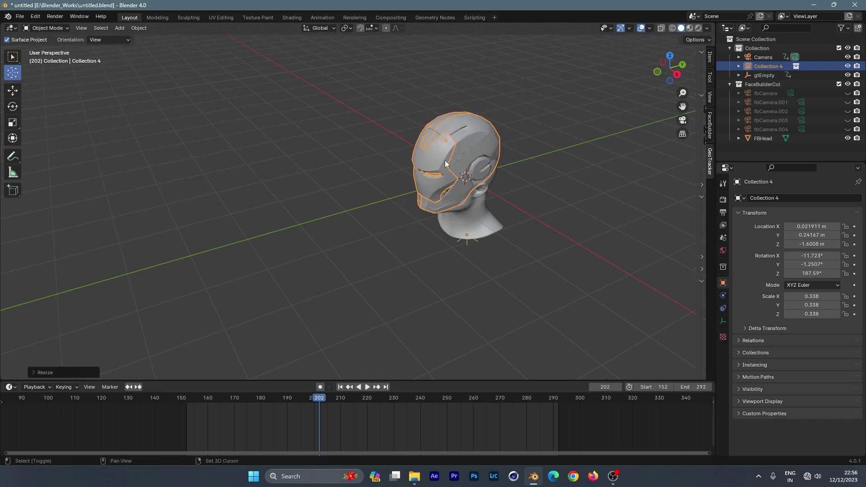
key("shift+space")
left_click(418, 160)
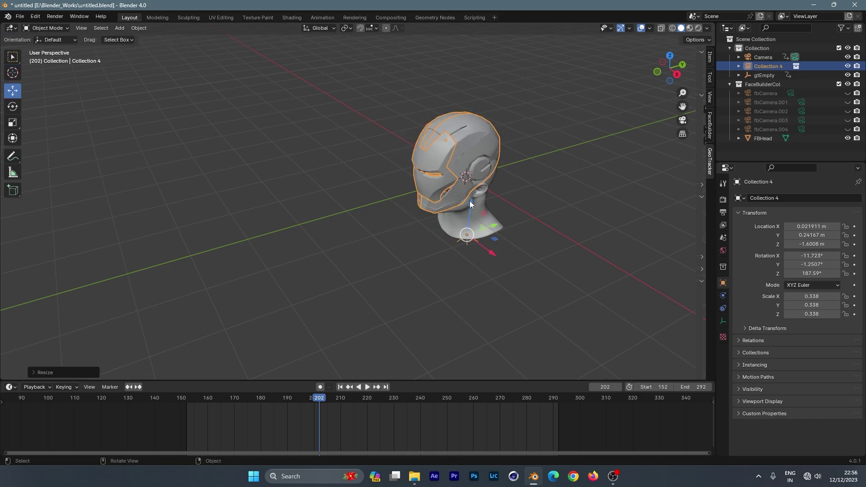
left_click_drag(469, 201, 476, 213)
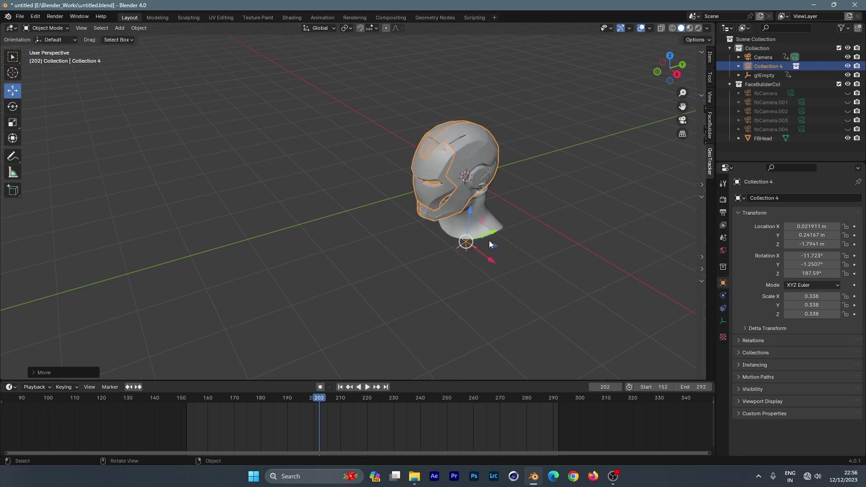
left_click_drag(490, 260, 497, 238)
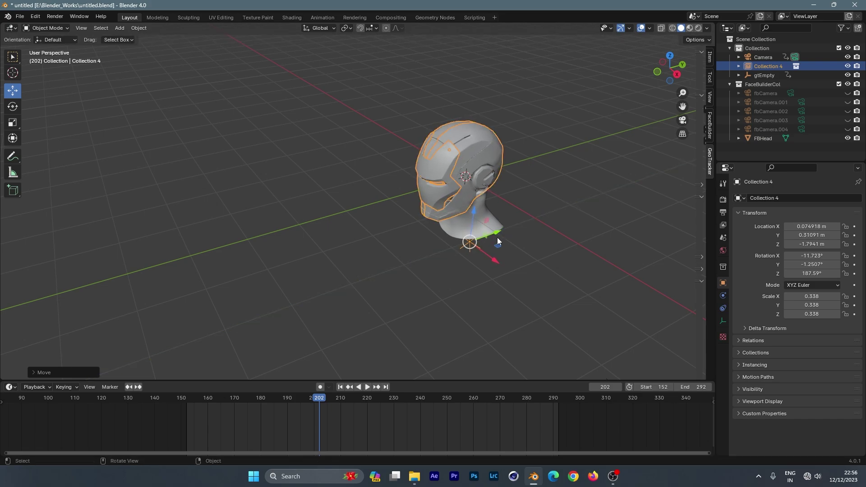
left_click_drag(474, 211, 479, 216)
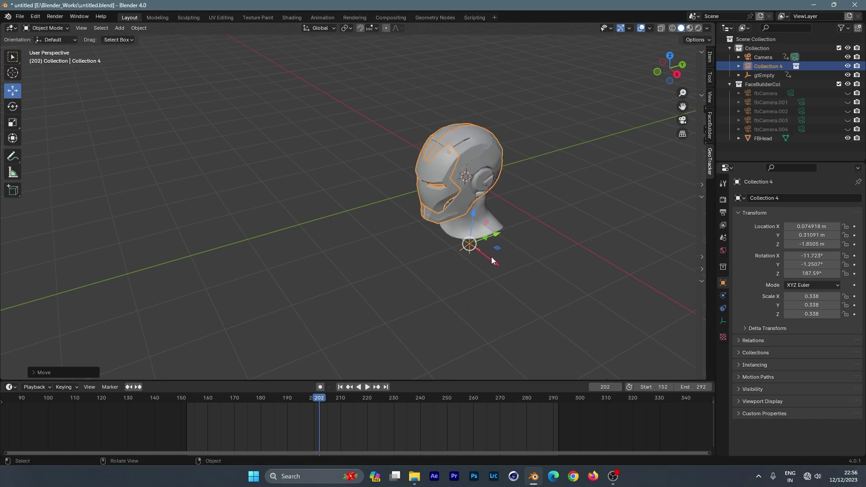
left_click_drag(492, 259, 500, 264)
left_click(498, 254)
key("ctrl+z")
key("ctrl+z")
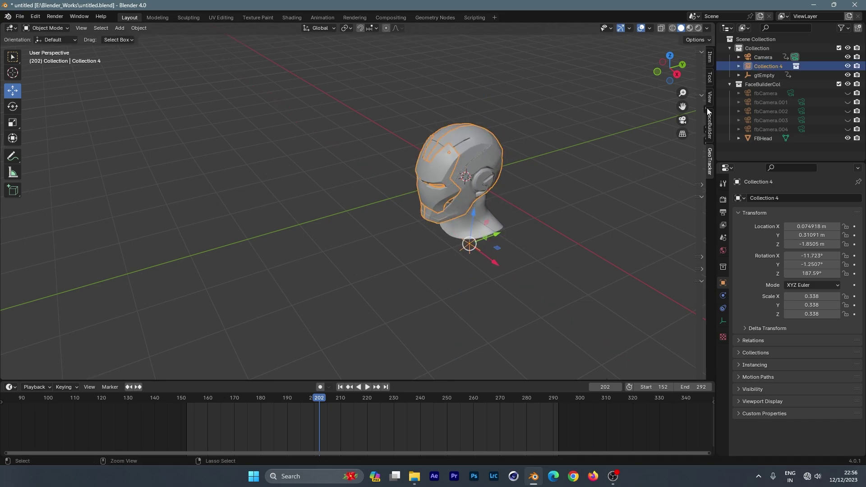
- Align the helmet with the head as seen from above, moving it to about X 0.026 m and rotating it to about 184.6° around Z
left_click_drag(665, 77, 661, 82)
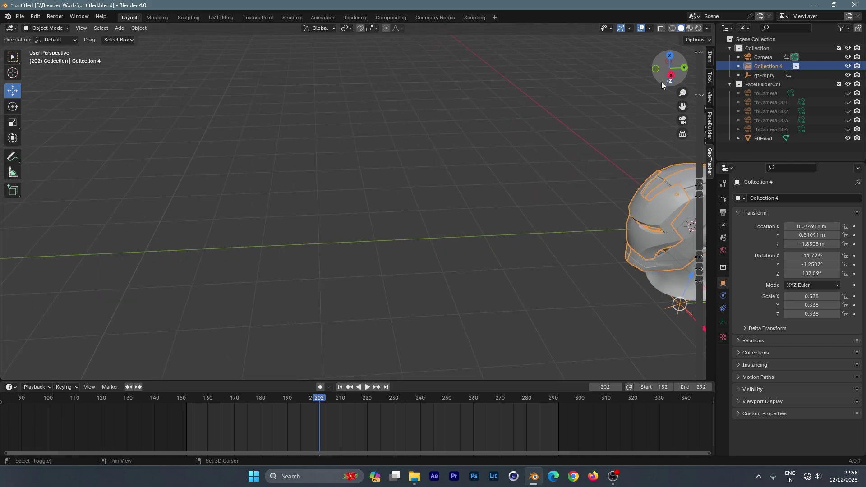
left_click(679, 72)
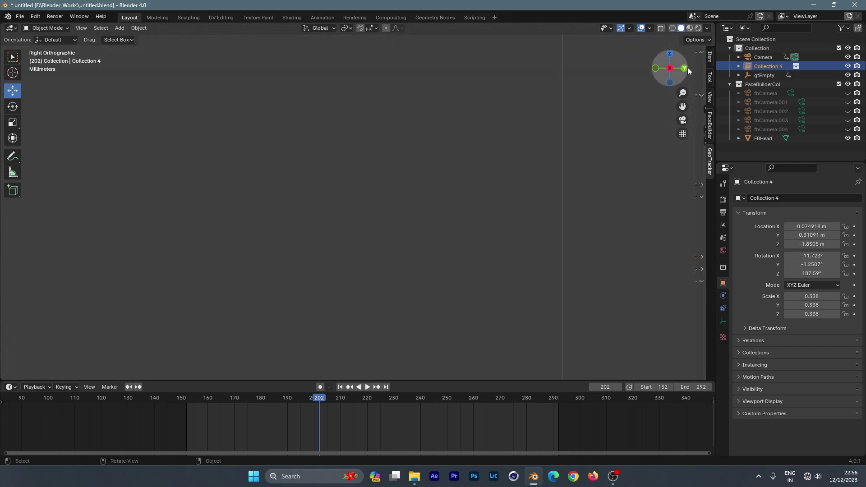
left_click(672, 53)
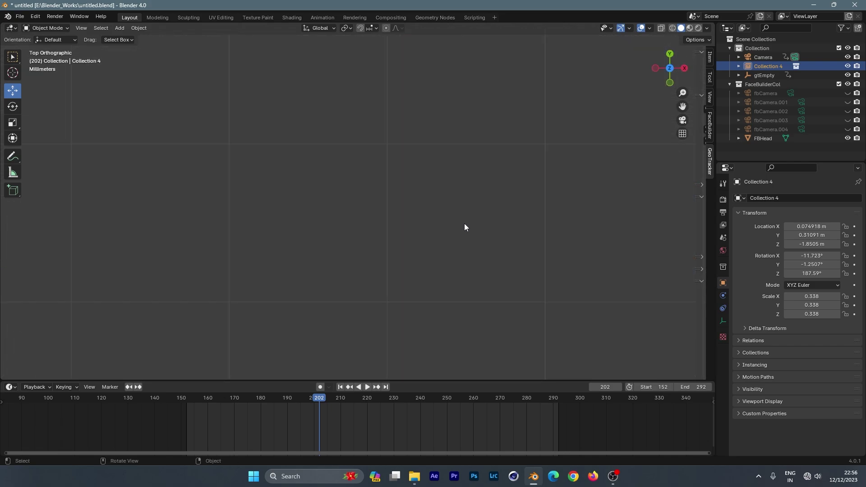
scroll(455, 242, "down", 3)
scroll(451, 250, "down", 15)
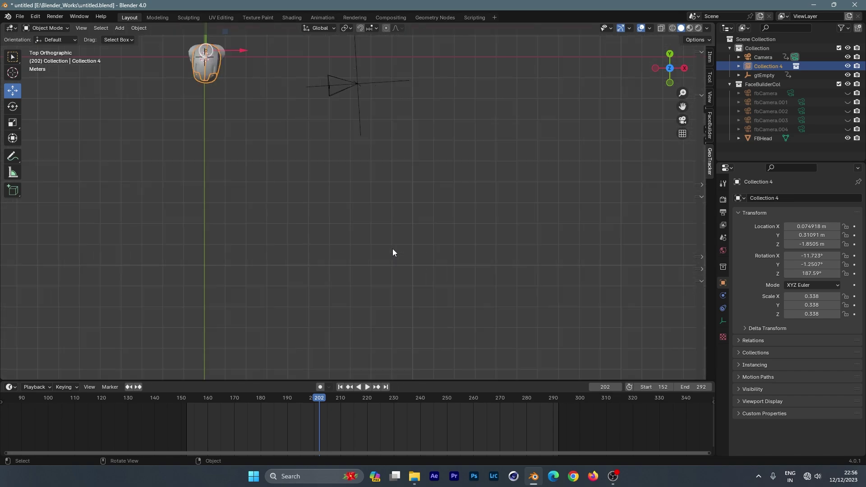
scroll(311, 158, "up", 5)
middle_click_drag(285, 129, 398, 217, "shift")
scroll(376, 180, "up", 12)
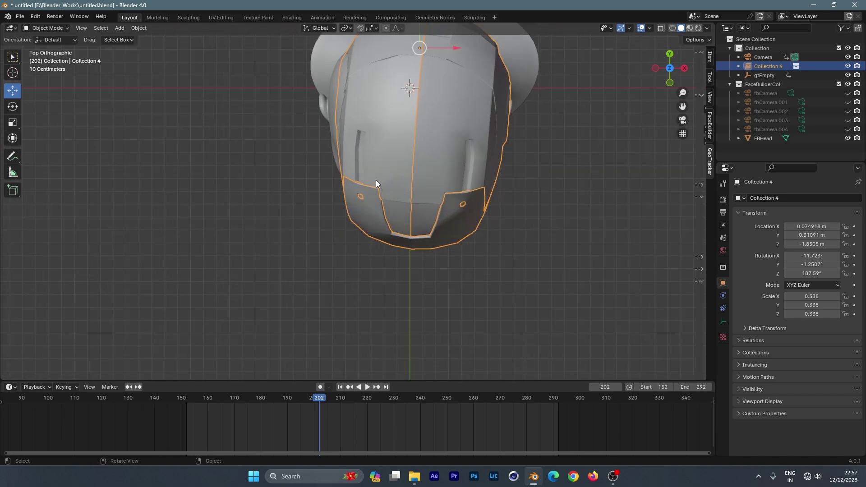
middle_click_drag(432, 171, 437, 226, "shift")
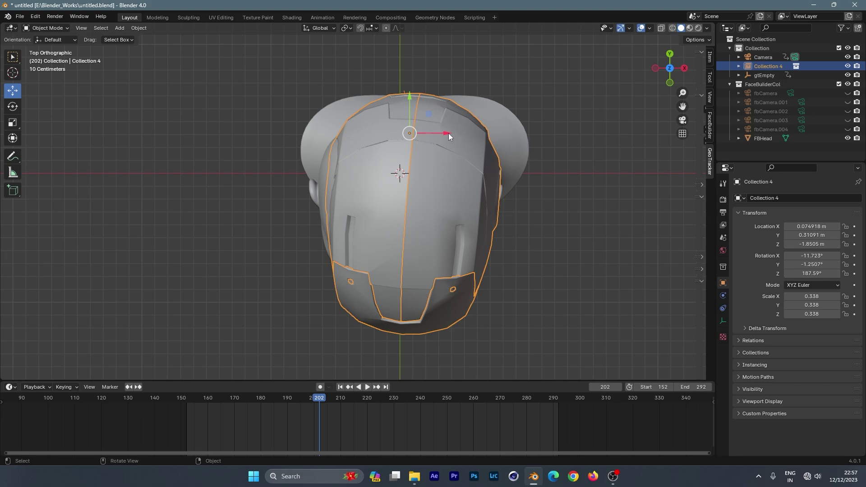
left_click_drag(448, 134, 451, 142)
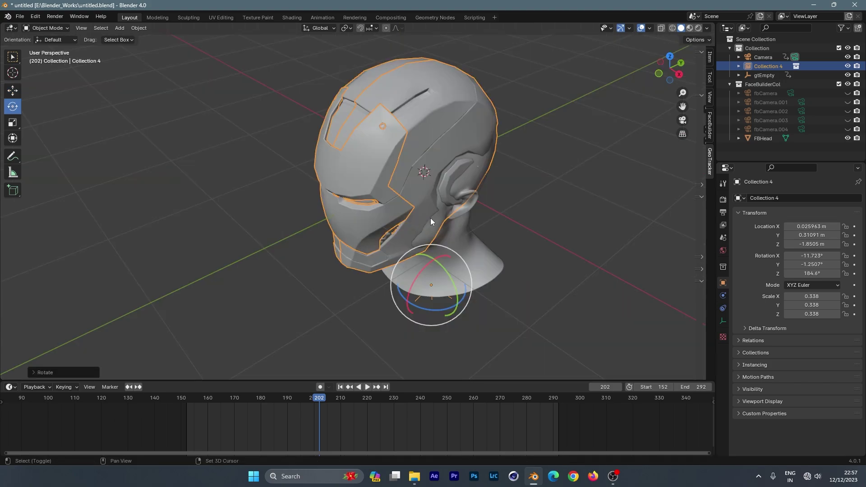
- Move the helmet along the X axis to about 0.15 m and check its fit from the front
key("shift+space")
left_click(422, 208)
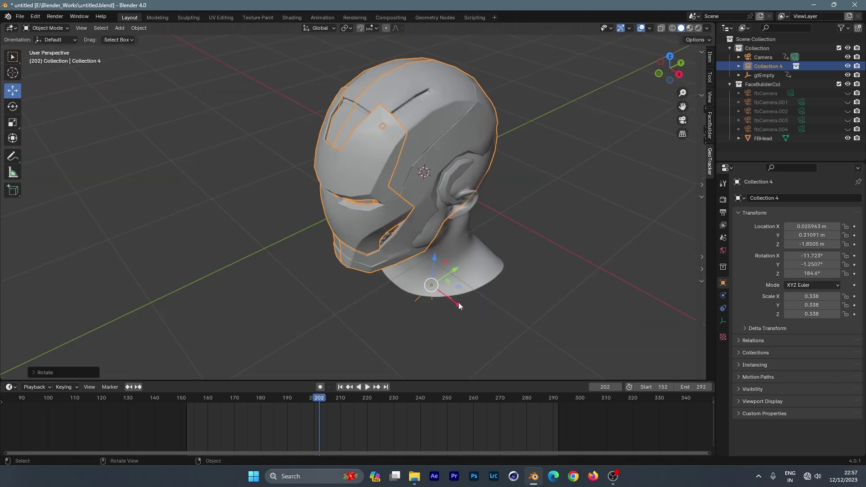
left_click_drag(458, 306, 470, 310)
middle_click_drag(502, 244, 501, 212)
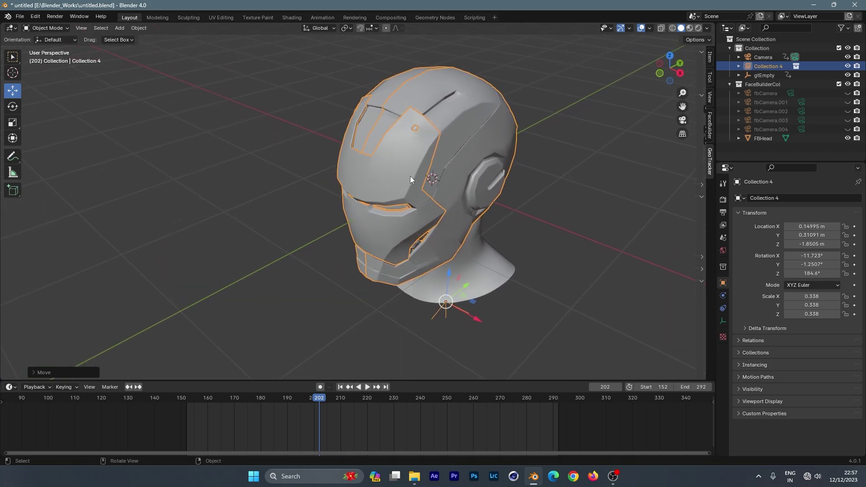
left_click(292, 163)
middle_click_drag(292, 164, 438, 185)
key("super+space")
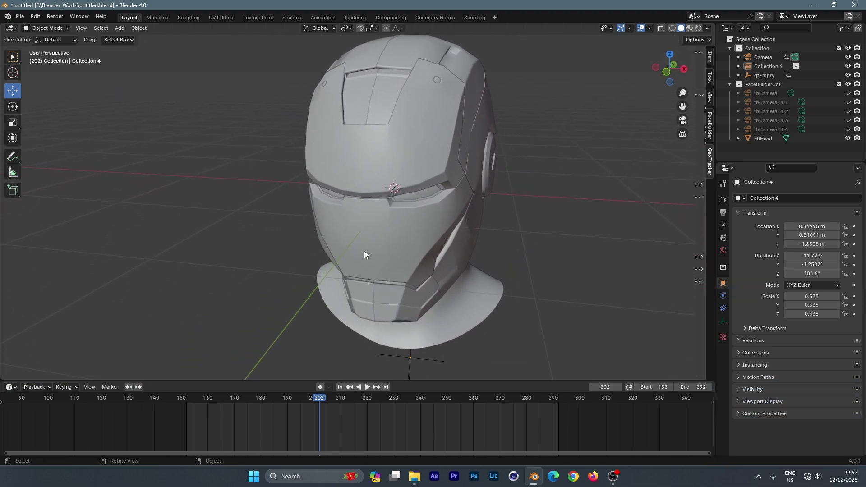
middle_click_drag(364, 251, 389, 189)
middle_click_drag(365, 216, 352, 230, "shift")
- Play the shot through the camera to check the helmet against the footage, stopping at frame 200
left_click(682, 124)
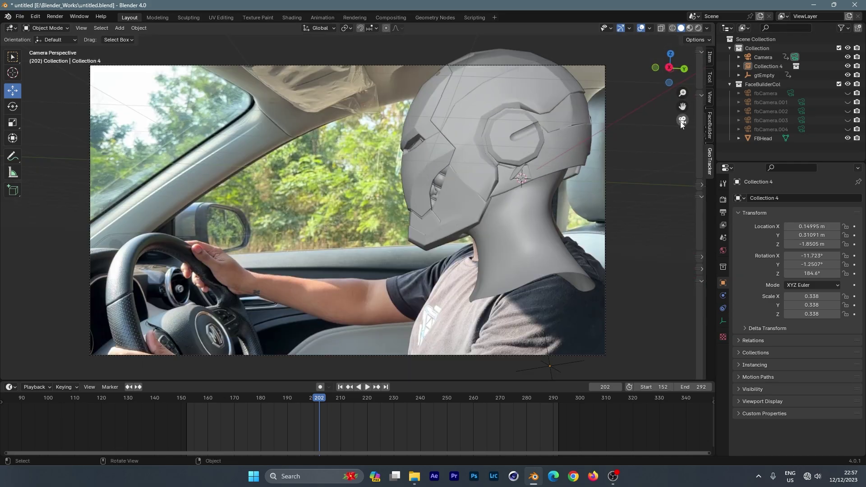
left_click(183, 396)
key("space")
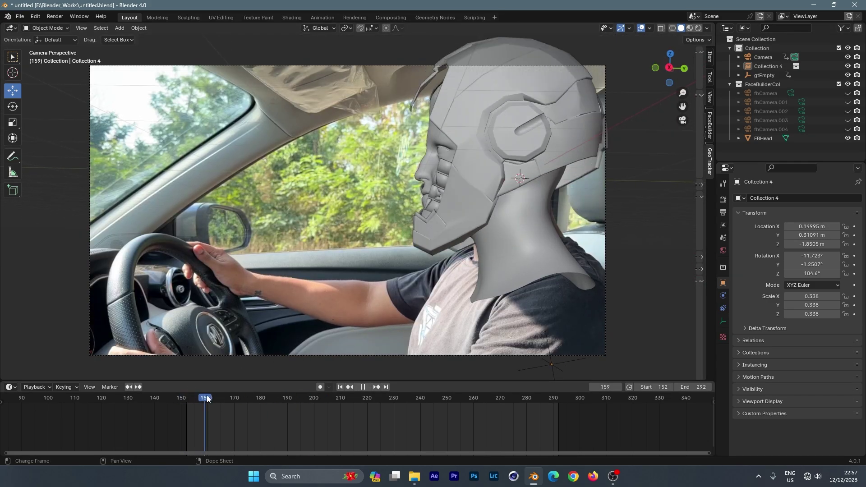
mouse_move(323, 399)
left_mouse_down()
mouse_move(399, 404)
mouse_move(313, 406)
left_mouse_up()
key("space")
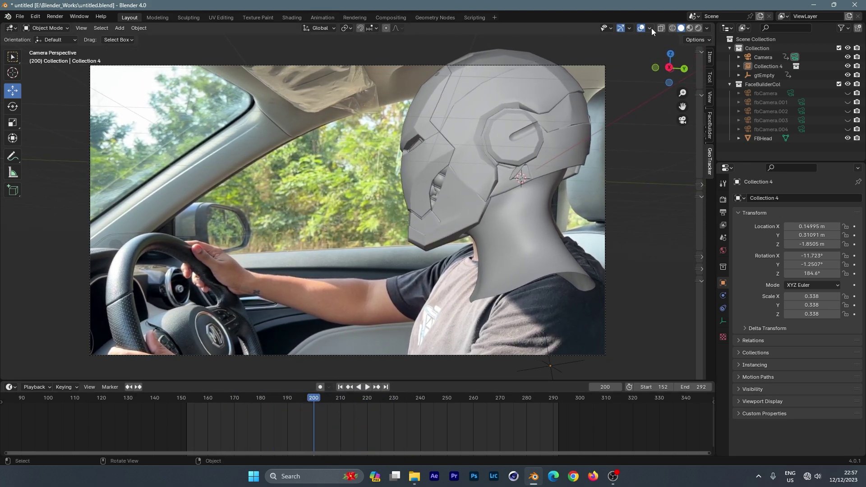
- Examine the helmet's materials in the Shading workspace, and return to the Layout workspace
left_click(293, 17)
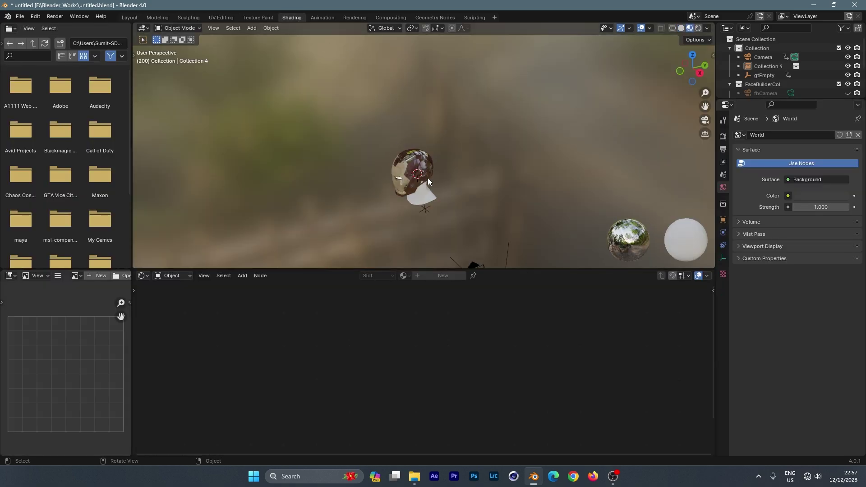
scroll(428, 177, "up", 5)
mouse_move(432, 177)
middle_mouse_down()
mouse_move(485, 50)
mouse_move(460, 118)
mouse_move(355, 137)
middle_mouse_up()
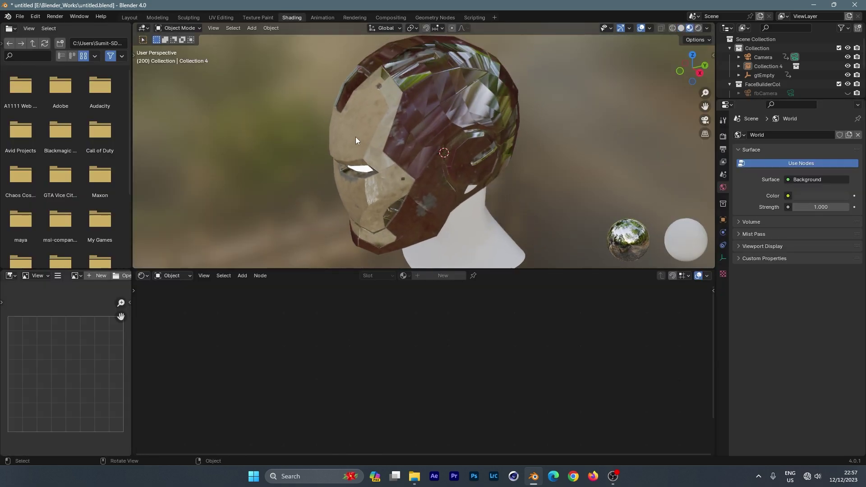
left_click(416, 142)
left_click(260, 138)
left_click(772, 86)
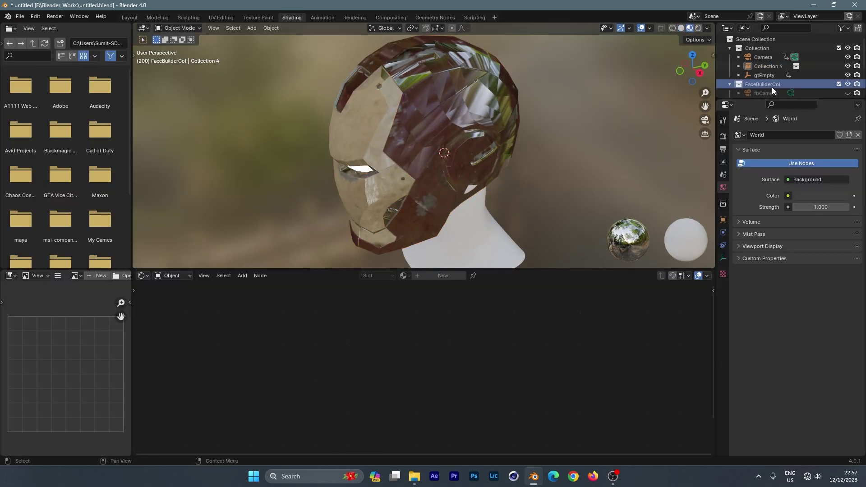
scroll(447, 167, "down", 2)
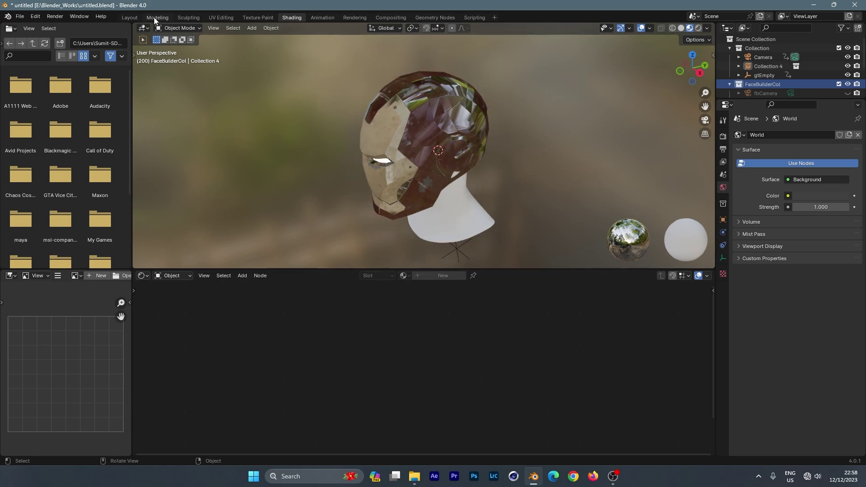
left_click(130, 17)
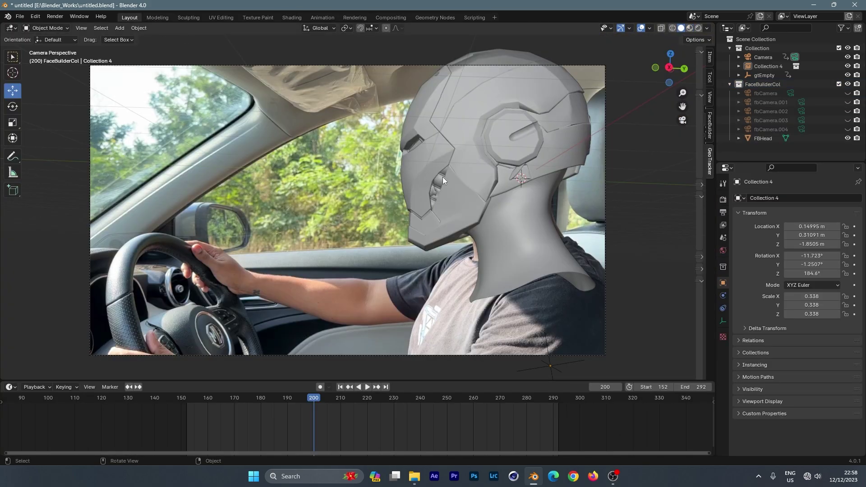
- Set the scene's render engine to Cycles
left_click(697, 28)
left_click(679, 28)
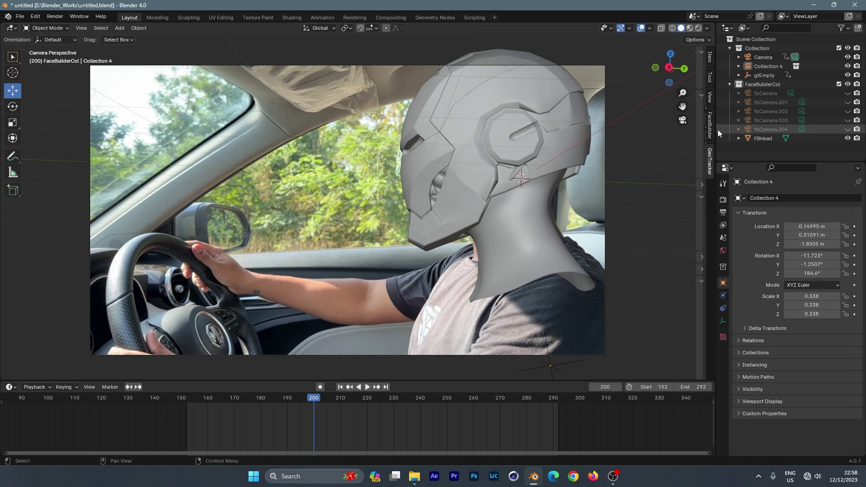
left_click(723, 200)
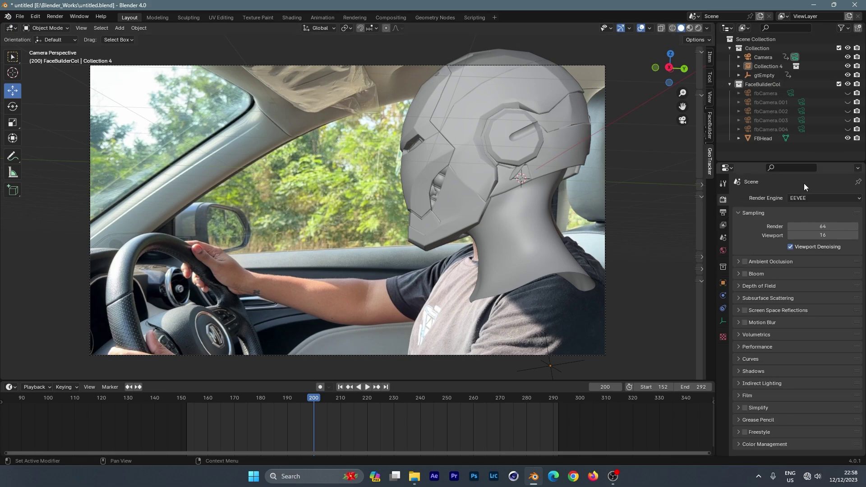
left_click(814, 196)
left_click(807, 227)
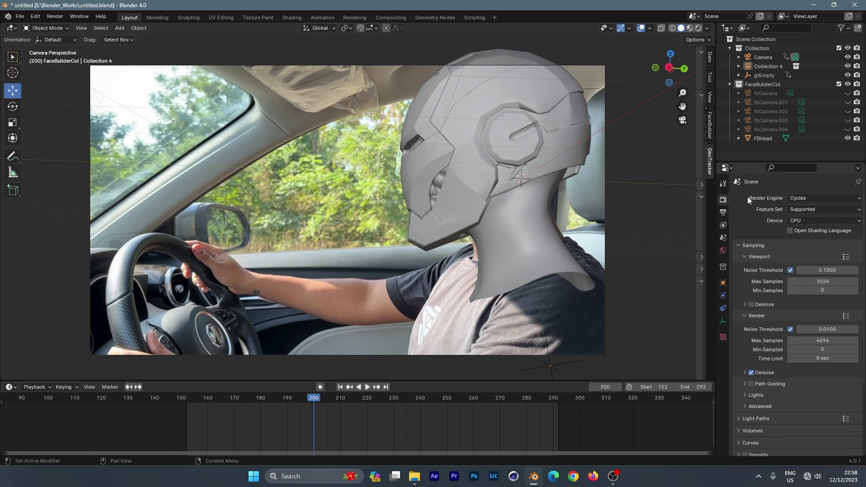
- Set the Cycles device to GPU Compute and both the viewport and render max samples to 100
left_click(809, 220)
left_click(805, 240)
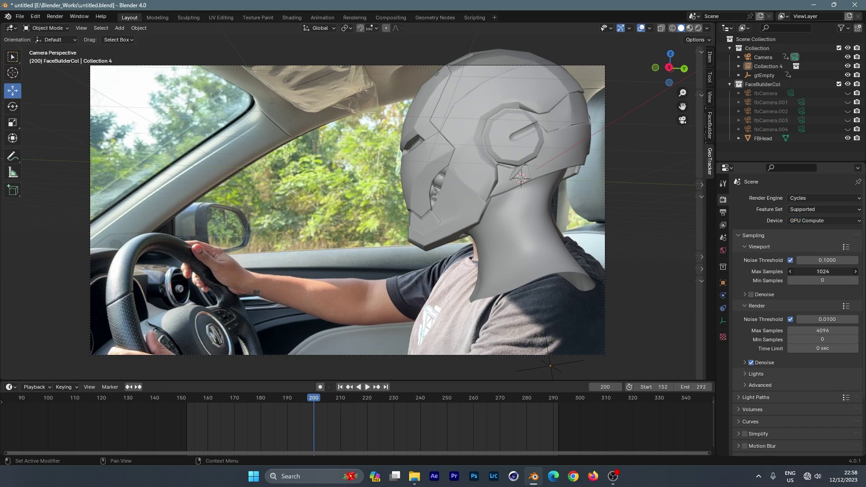
left_click(821, 271)
type("100")
key("ctrl+a")
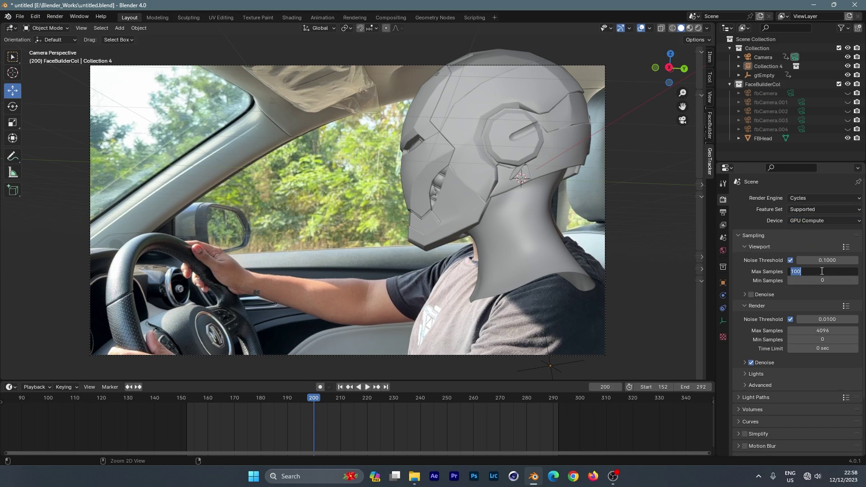
key("ctrl+c")
key("Return")
key("ctrl+v")
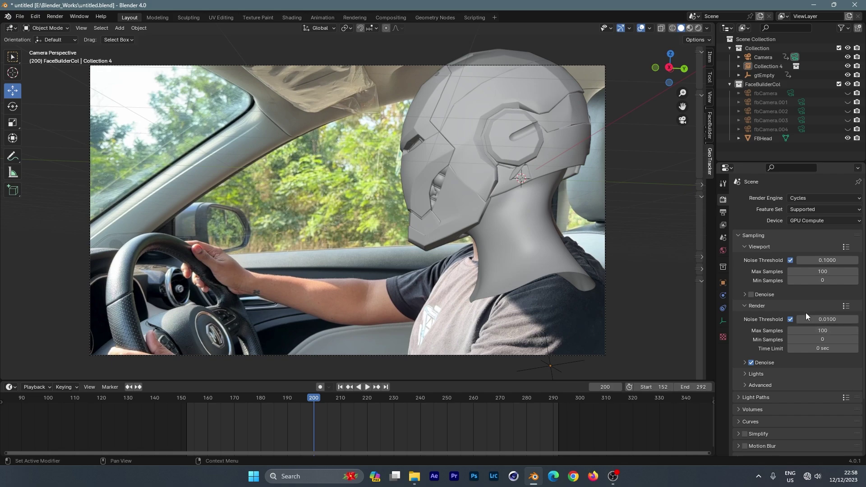
- Enable denoising for the viewport sampling
left_click(767, 293)
left_click(751, 295)
left_click(745, 294)
- Assign an Environment Texture to the world background color
left_click(723, 250)
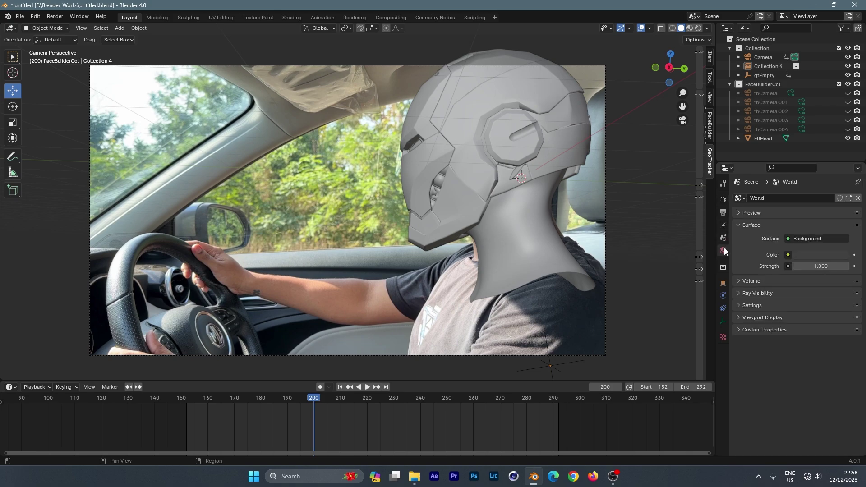
left_click(788, 255)
left_click(660, 303)
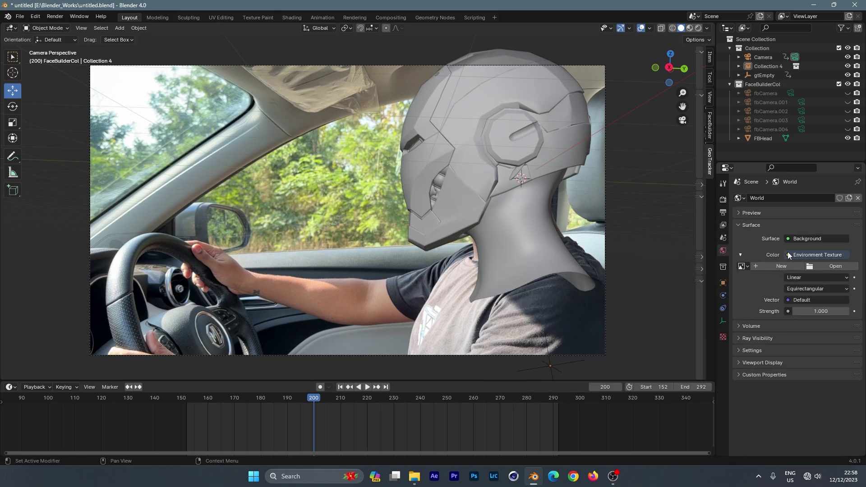
- Load the kloofendal_43d_clear_4k image from the HDRI folder as the world's environment texture
left_click(811, 266)
scroll(252, 231, "down", 3)
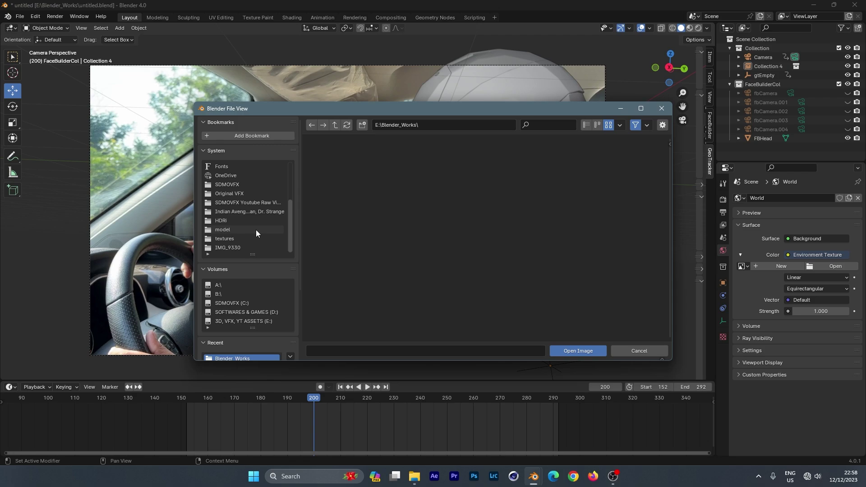
left_click(223, 221)
scroll(430, 209, "down", 5)
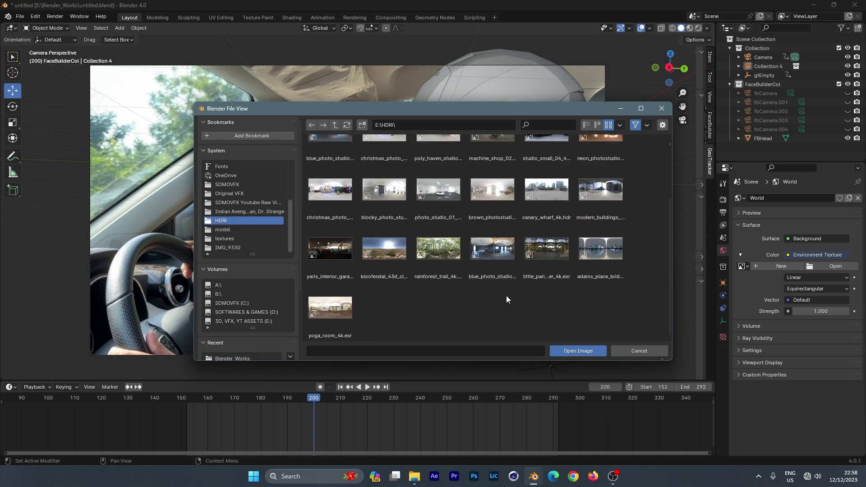
scroll(448, 263, "up", 5)
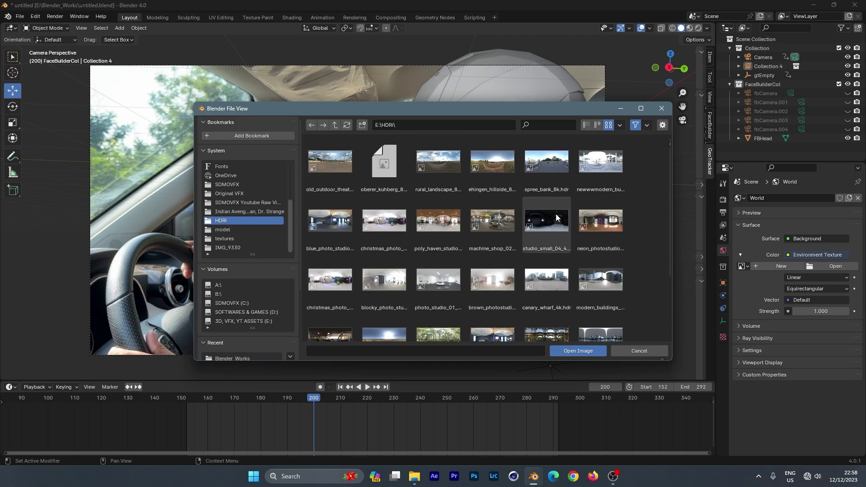
scroll(434, 235, "down", 4)
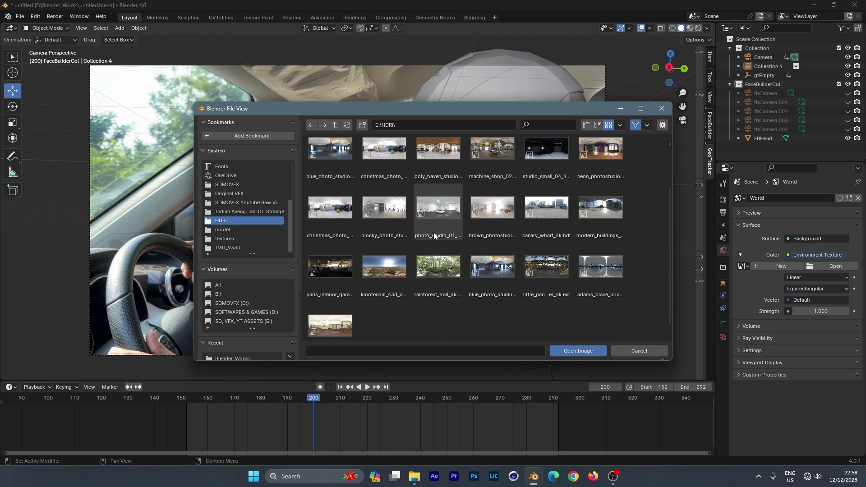
scroll(434, 234, "down", 1)
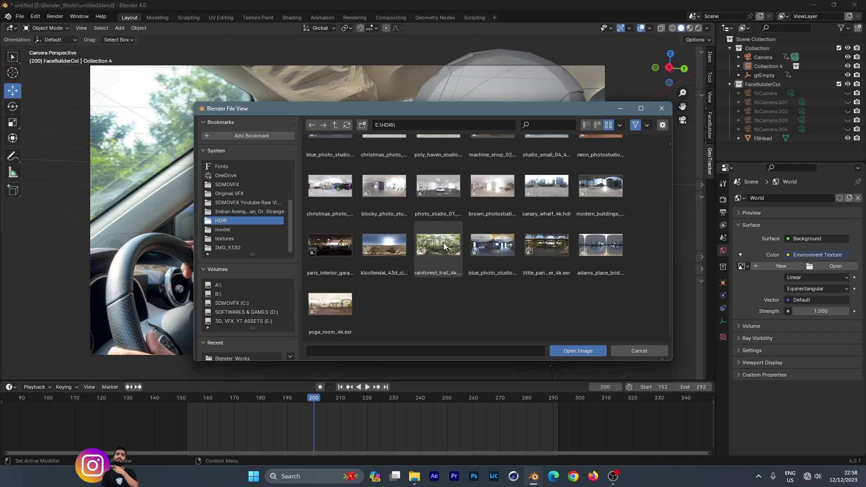
double_click(388, 245)
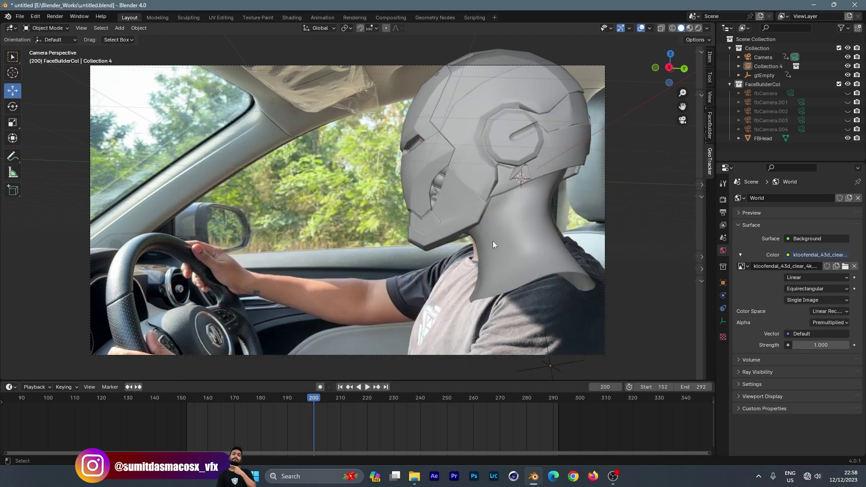
middle_click_drag(524, 187, 515, 198, "shift")
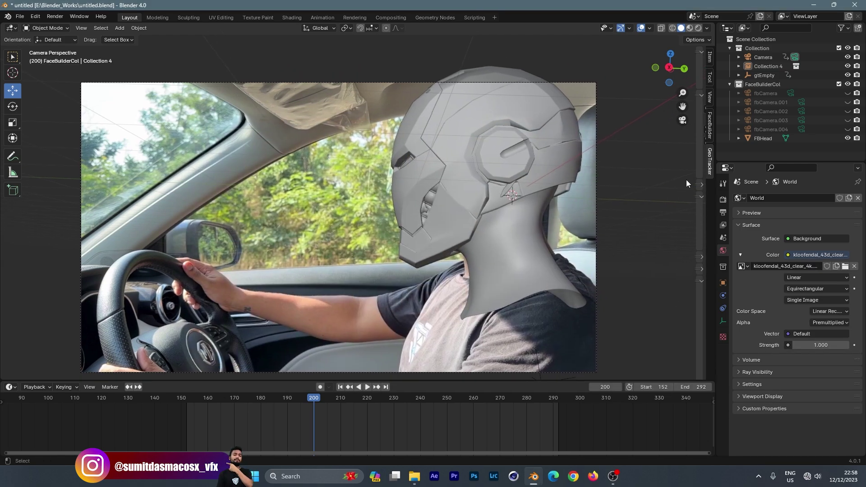
- Enable motion blur and a transparent film background in the render settings
left_click(722, 199)
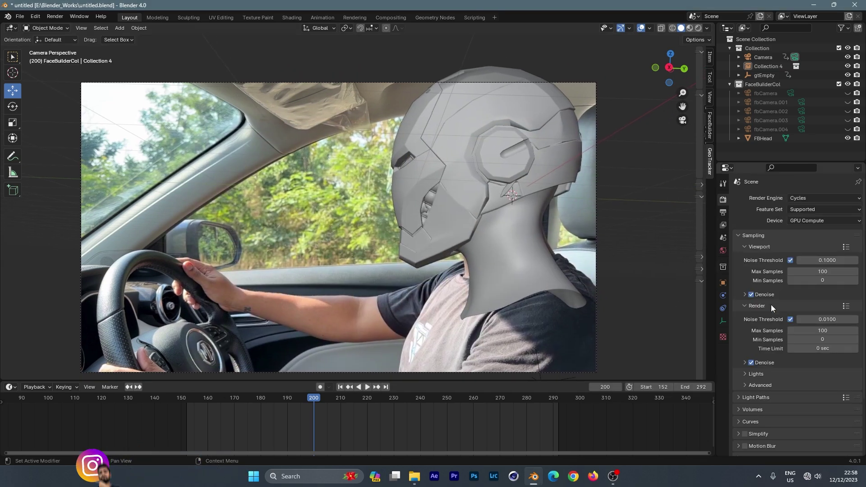
scroll(766, 311, "down", 4)
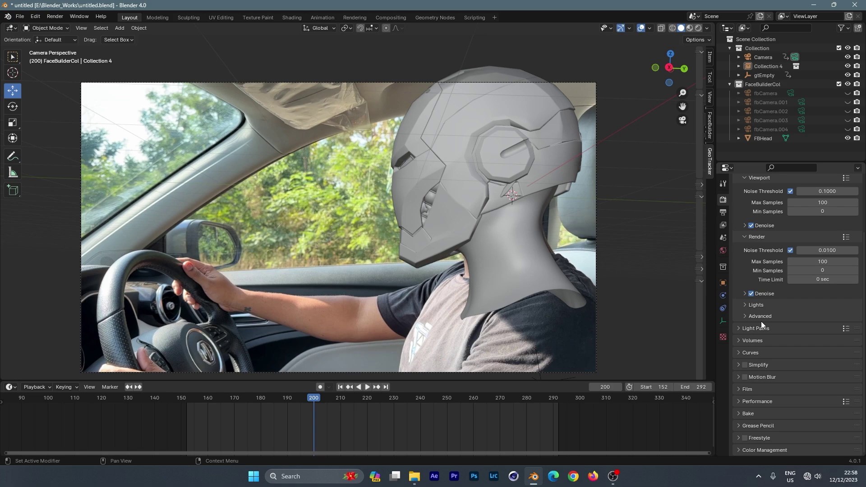
left_click(743, 380)
left_click(742, 377)
left_click(740, 377)
left_click(747, 389)
scroll(787, 373, "down", 5)
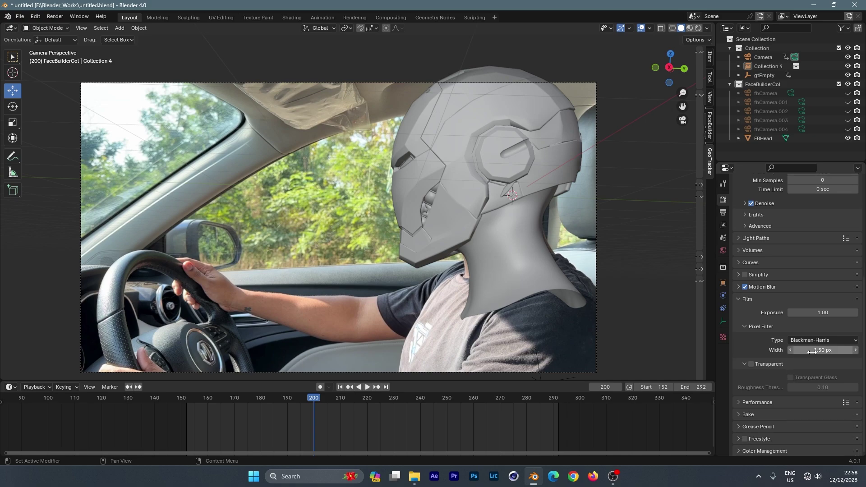
scroll(742, 297, "up", 5)
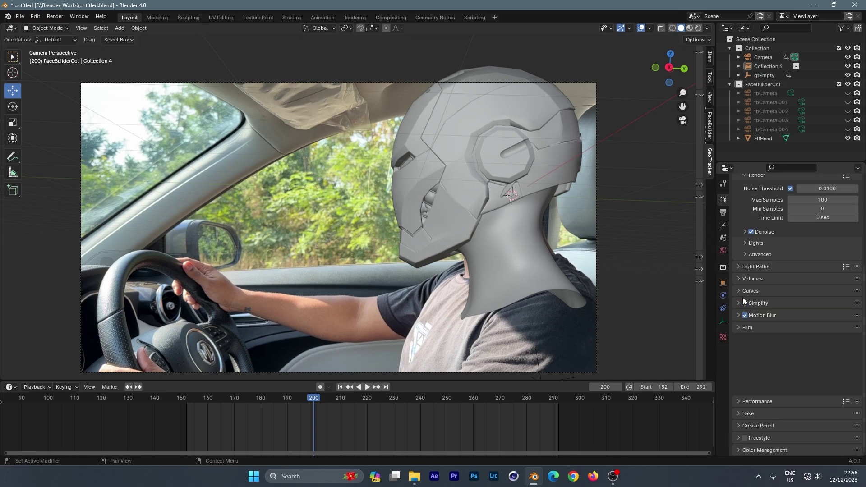
left_click(803, 386)
scroll(780, 347, "up", 2)
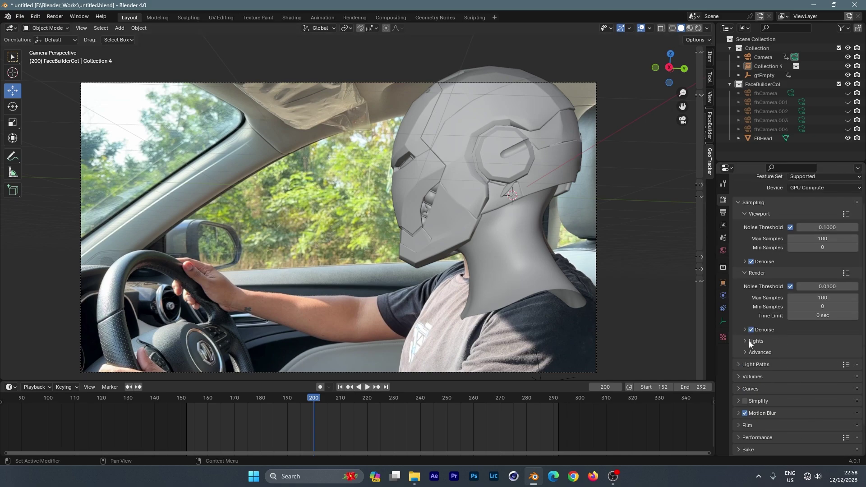
scroll(762, 316, "up", 2)
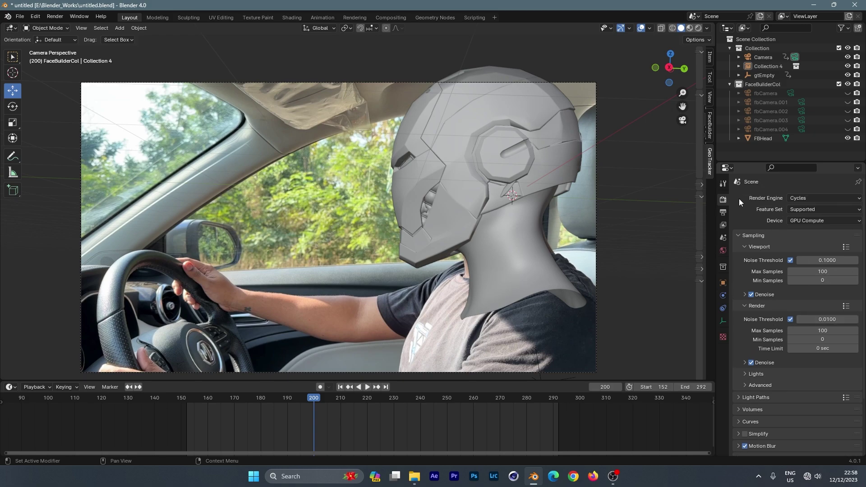
- Check the helmet in rendered shading, then show frame 182 in Material Preview shading
left_click(698, 28)
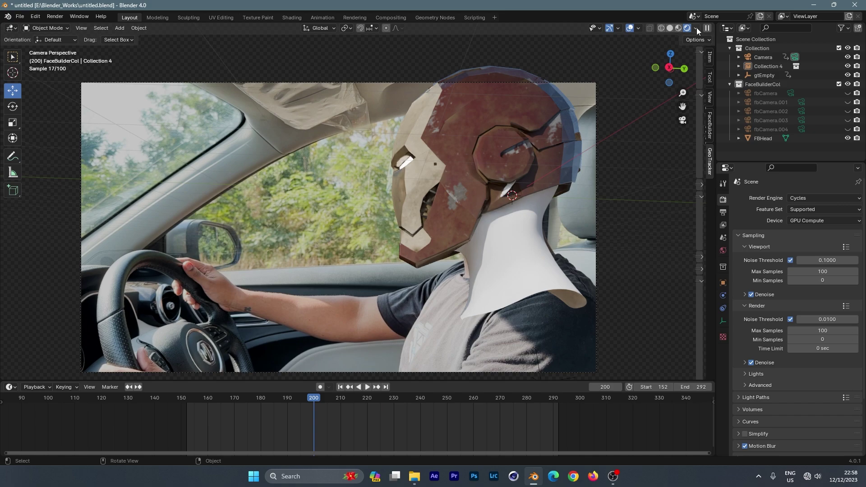
left_click_drag(310, 394, 265, 401)
left_click(677, 28)
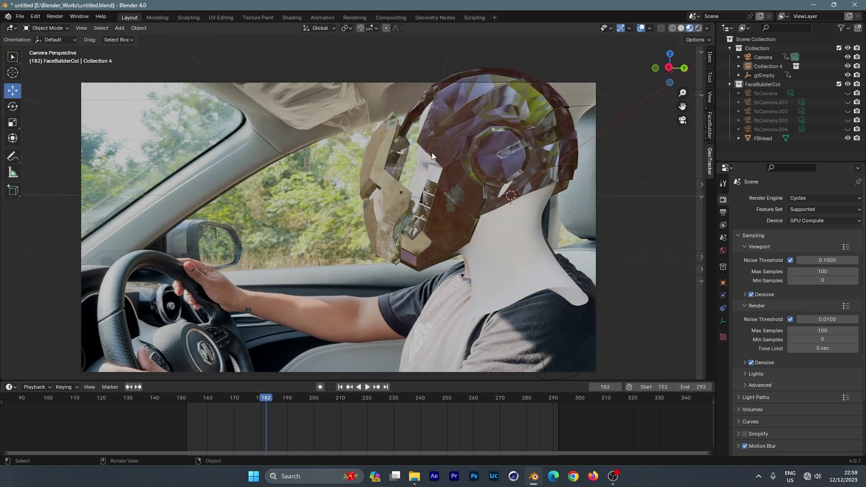
- Add a Sun light to the scene
scroll(452, 209, "down", 2)
key("shift+a")
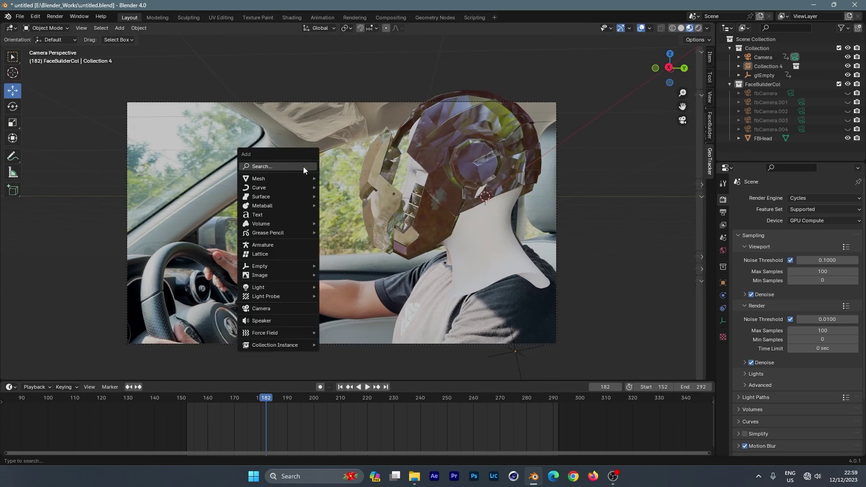
mouse_move(269, 287)
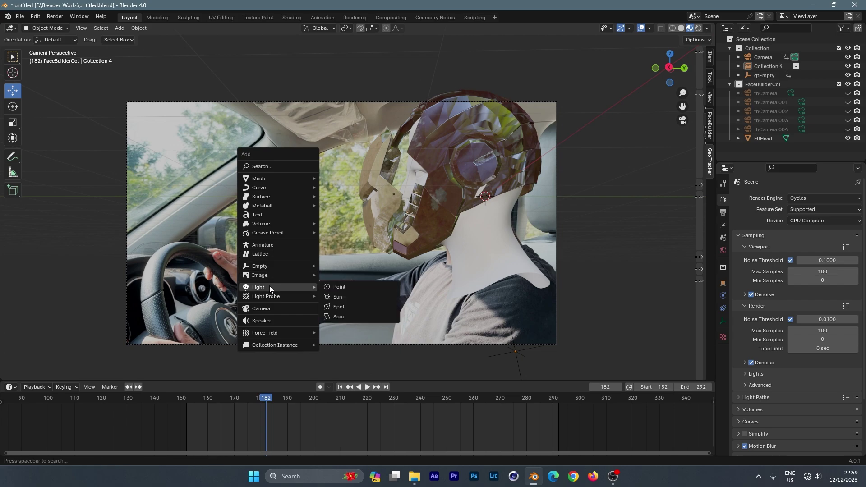
left_click(356, 296)
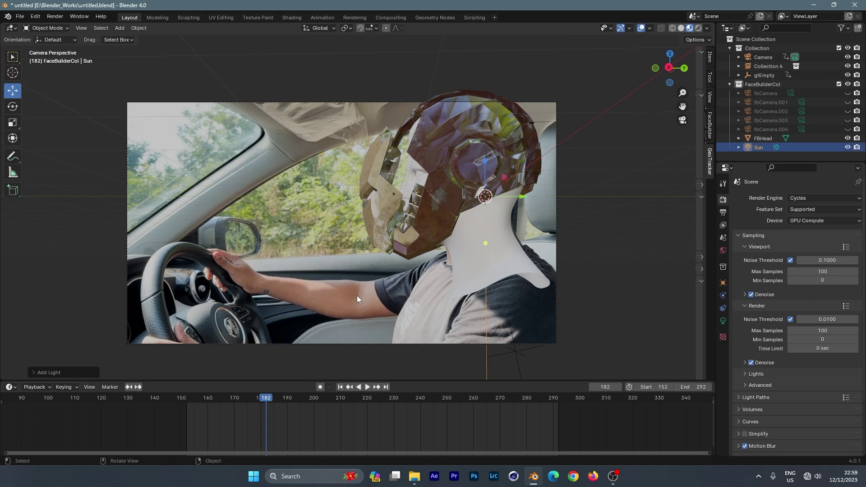
- Move the sun light out in front of the helmet's face and raise it about 1.4 m along Z
left_click(682, 119)
scroll(505, 209, "down", 4)
left_click_drag(480, 223, 232, 257)
key("g")
key("z")
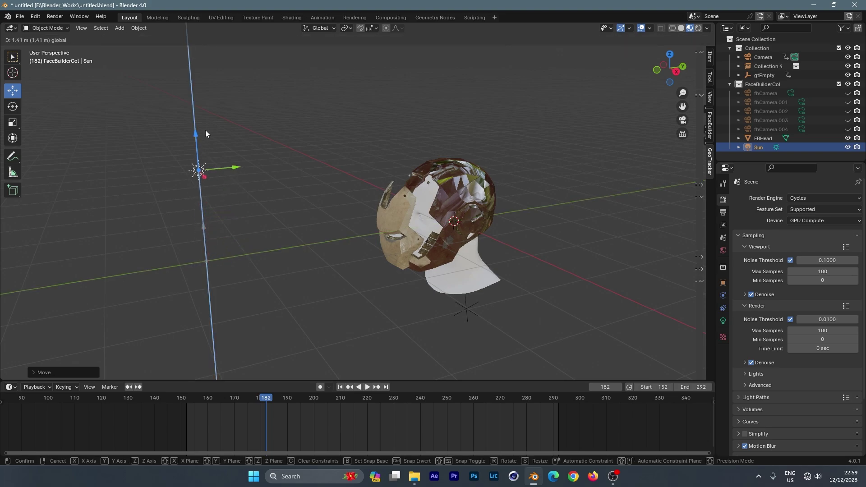
left_click(206, 132)
middle_click_drag(259, 197, 245, 133)
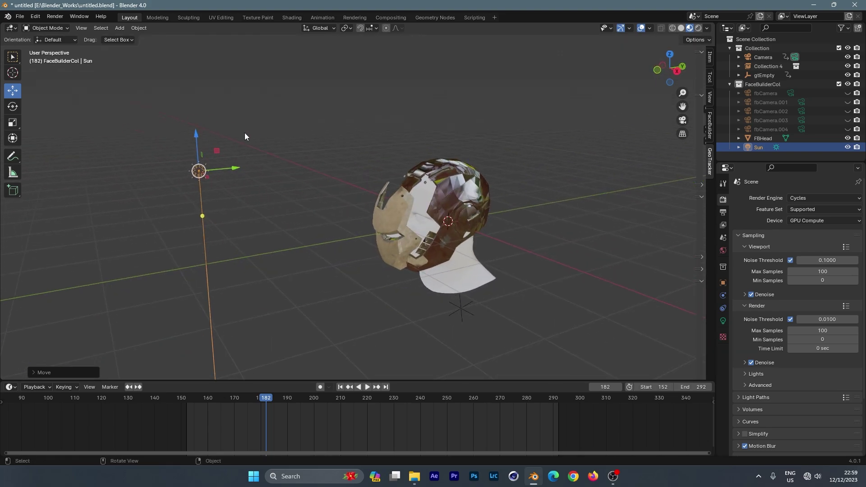
left_click(682, 120)
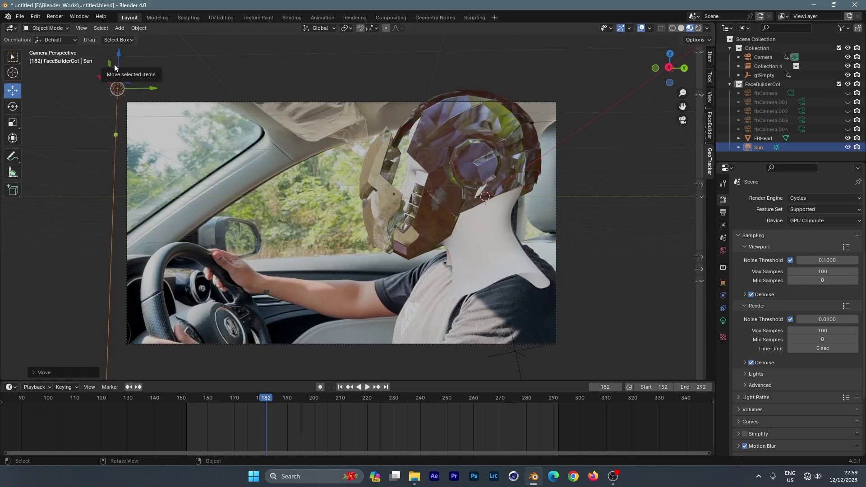
left_click_drag(114, 64, 115, 62)
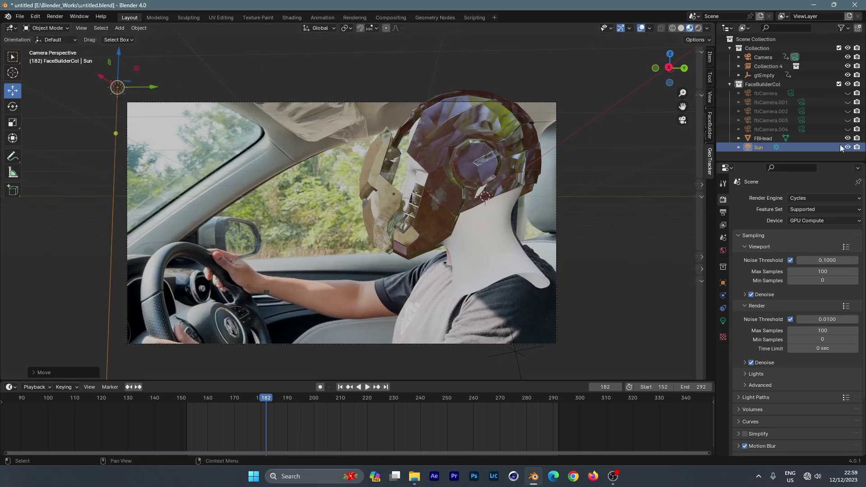
- Set the sun light's angle to about 8° and check the lighting in rendered shading
left_click(723, 320)
left_click_drag(816, 273, 821, 273)
left_click(698, 28)
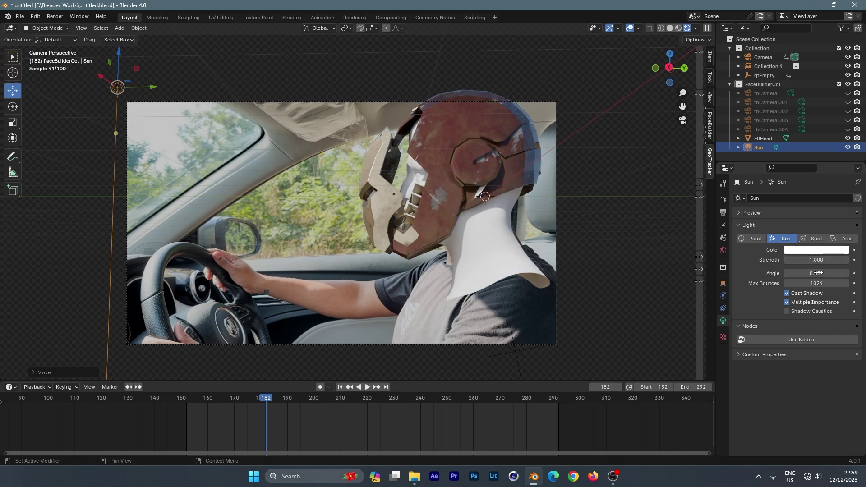
left_click(679, 28)
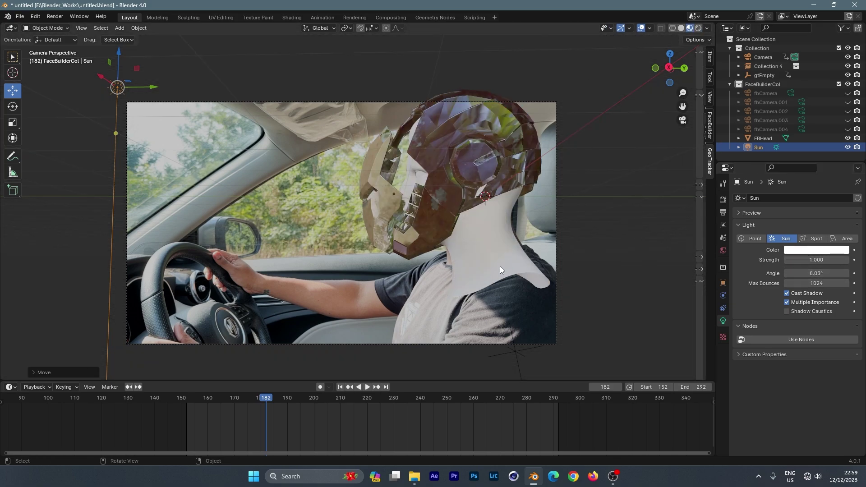
- Make the FBHead mesh a shadow catcher and preview it in rendered shading with nothing selected
left_click(495, 235)
scroll(536, 179, "up", 2)
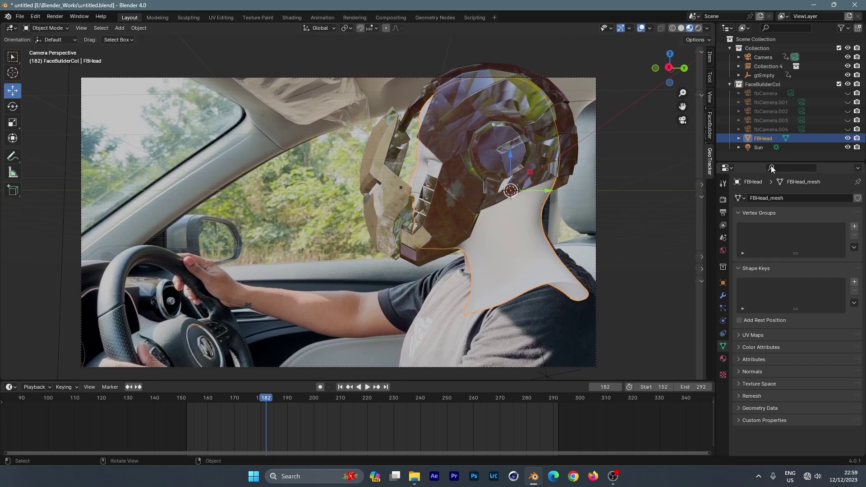
left_click(723, 283)
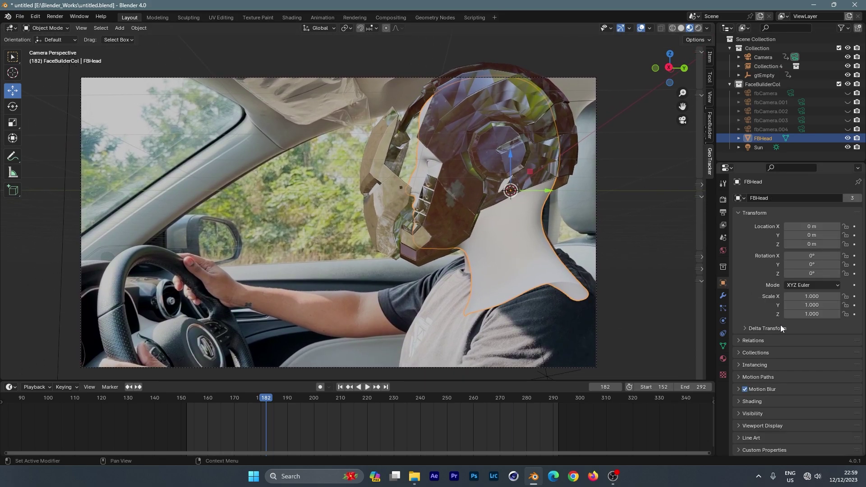
left_click(745, 412)
scroll(796, 368, "down", 5)
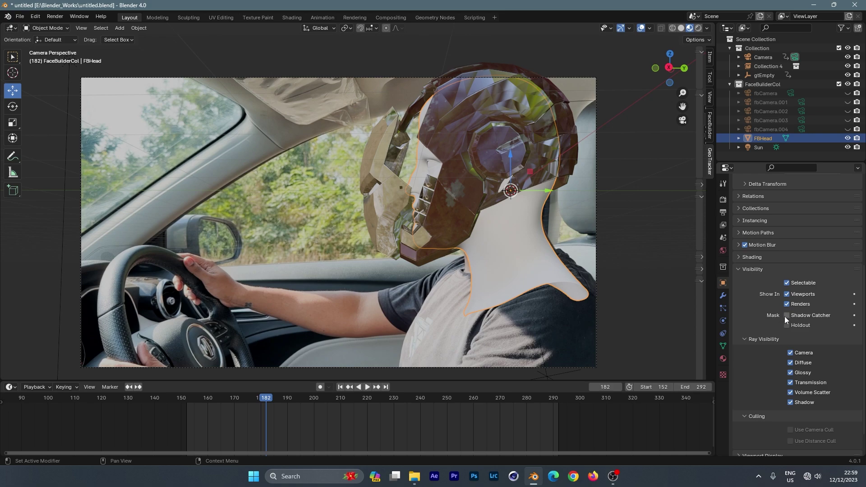
left_click(697, 28)
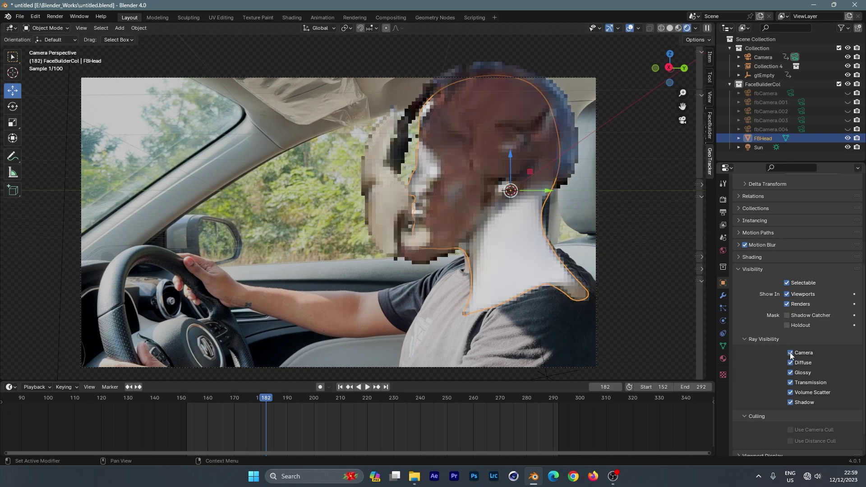
left_click(785, 316)
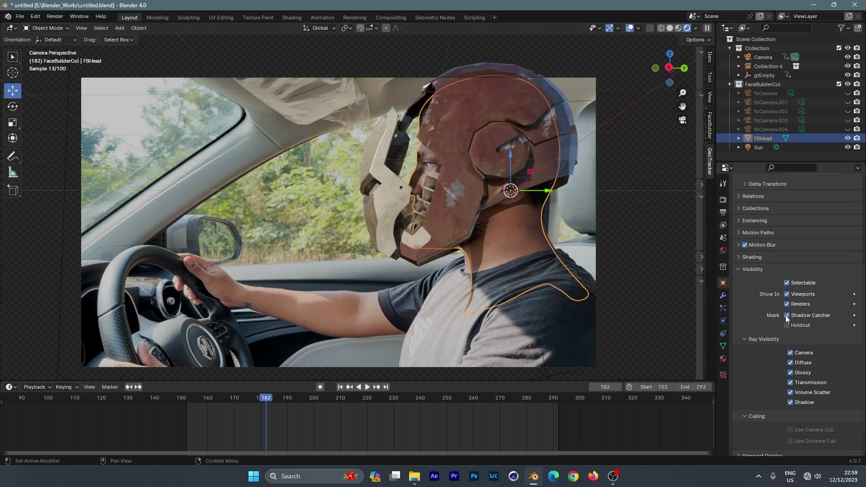
left_click(335, 153)
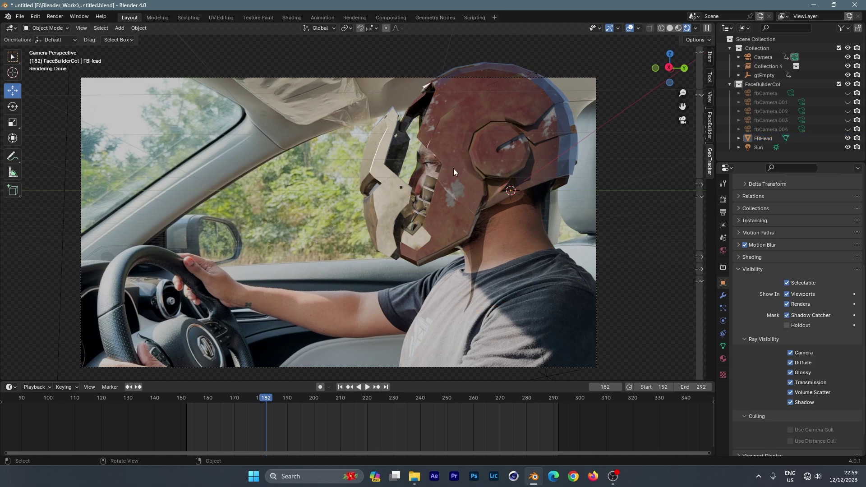
- Compare the FBHead shadow catcher beneath the helmet in material preview and rendered shading, leaving nothing selected
scroll(453, 168, "up", 3)
scroll(469, 169, "down", 2)
middle_click_drag(501, 171, 477, 175, "shift")
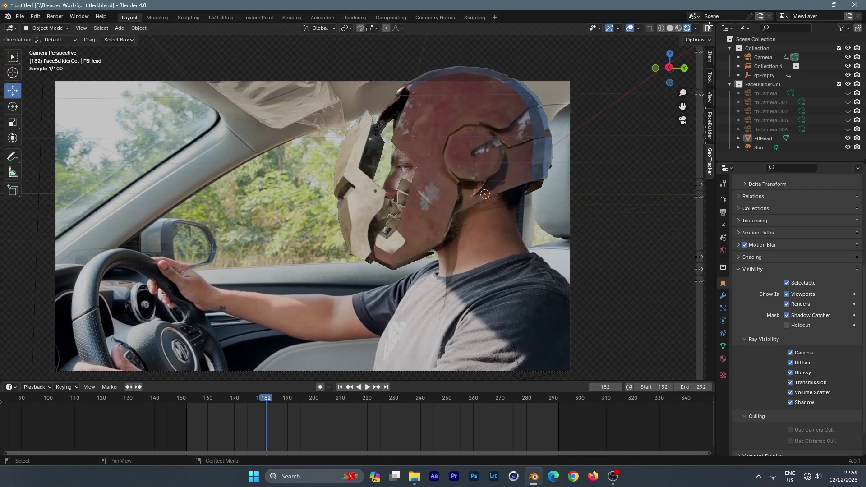
left_click(678, 28)
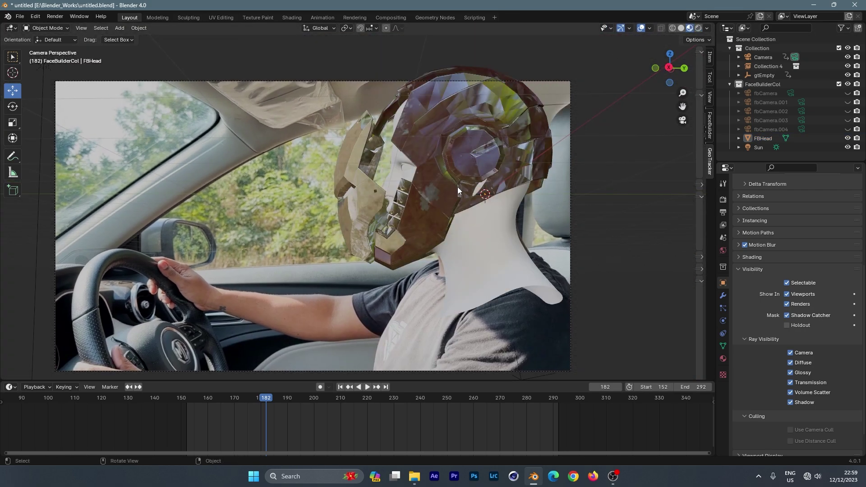
scroll(450, 191, "up", 1)
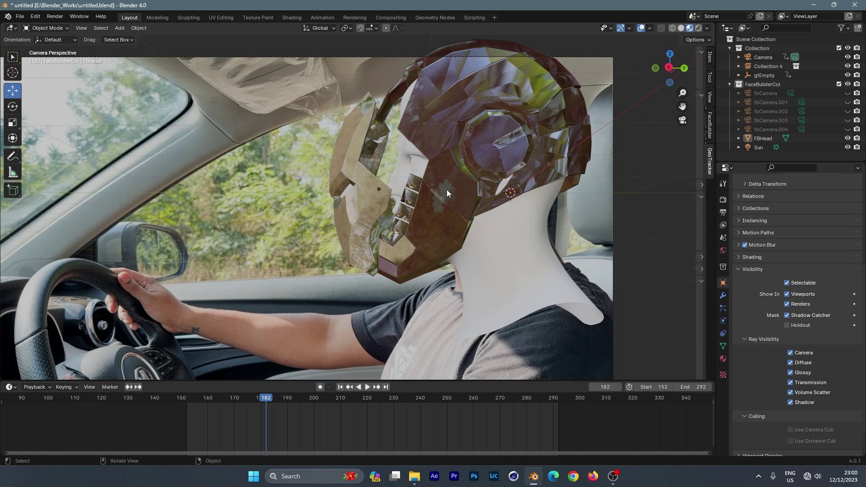
left_click(498, 239)
mouse_move(550, 193)
left_mouse_down()
mouse_move(565, 195)
mouse_move(552, 193)
left_mouse_up()
key("ctrl+z")
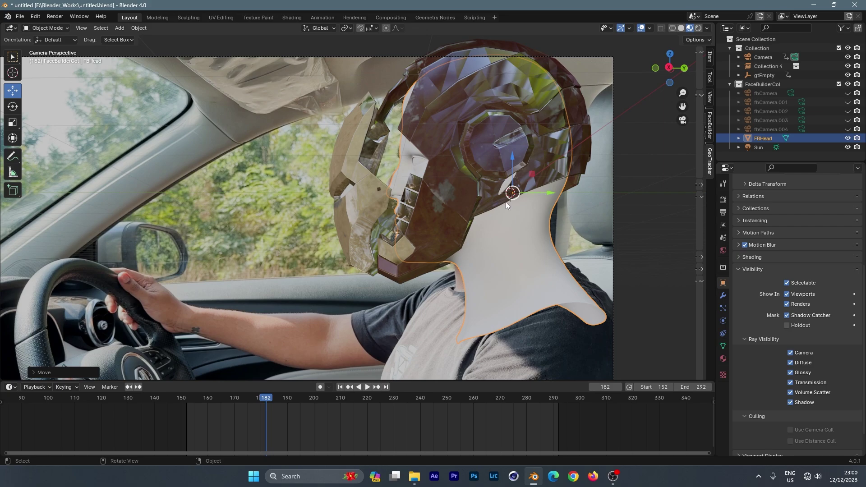
left_click(698, 28)
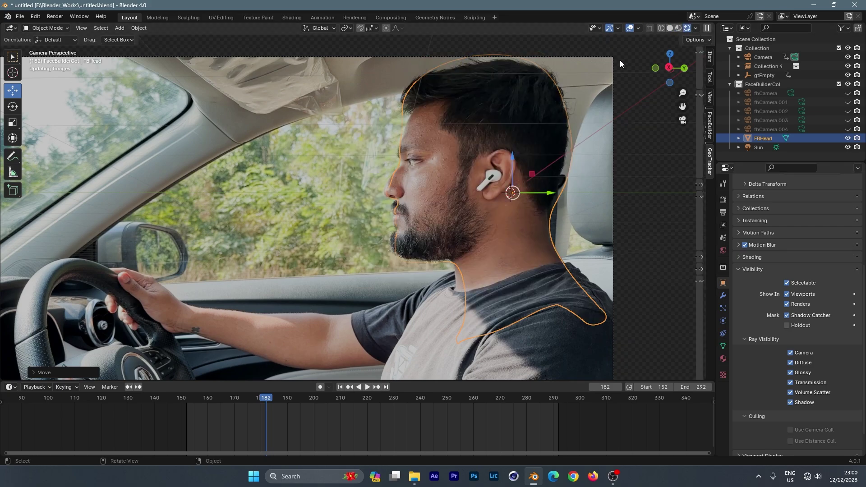
left_click(246, 135)
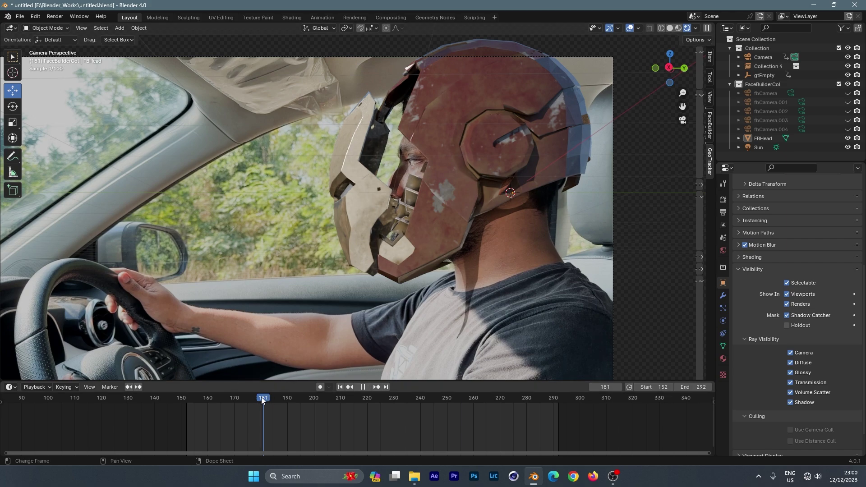
- Review the helmet animation from frame 154 and at frame 201, finishing in rendered shading
left_click_drag(246, 399, 221, 406)
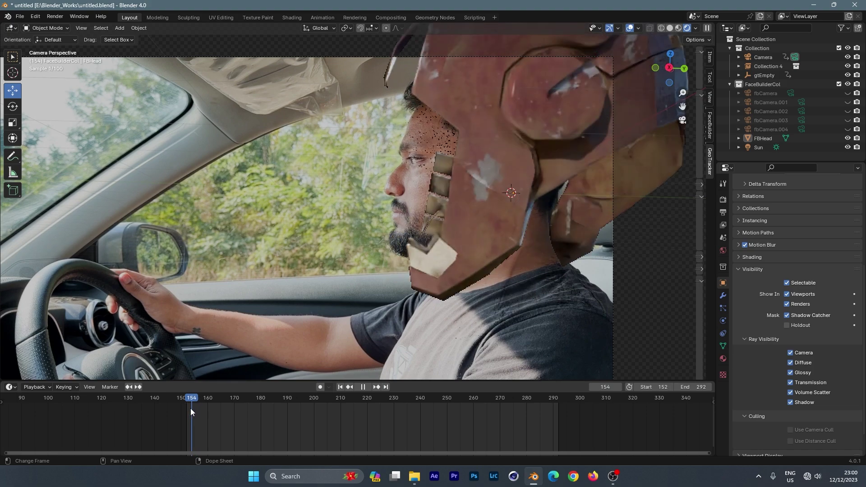
key("space")
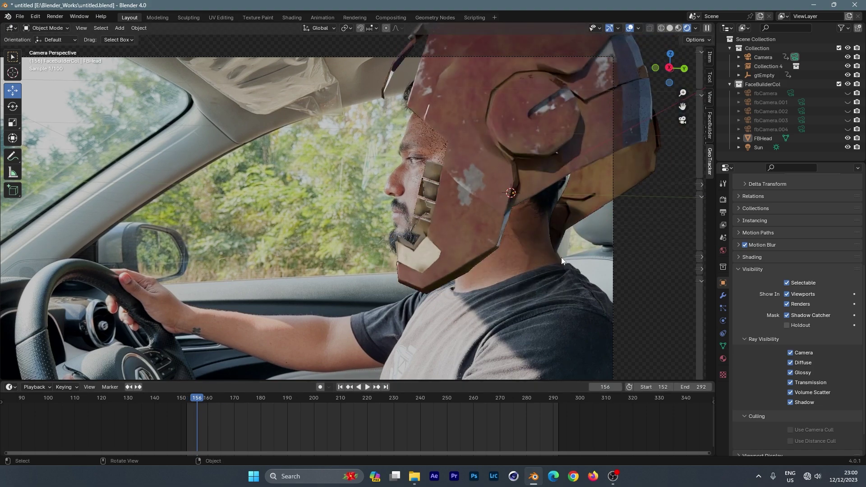
left_click(677, 29)
key("space")
mouse_move(209, 397)
left_mouse_down()
mouse_move(187, 406)
mouse_move(226, 405)
mouse_move(232, 395)
mouse_move(315, 396)
left_mouse_up()
key("space")
left_click(698, 28)
key("space")
key("space")
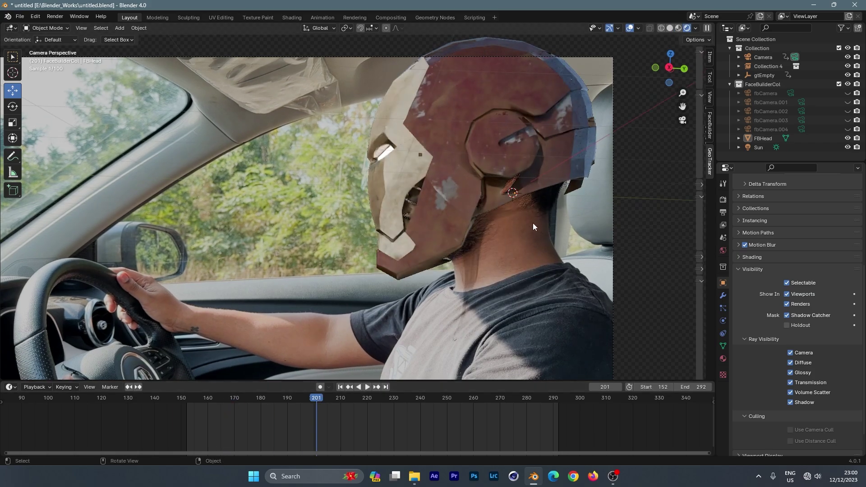
- Scale the Collection 4 helmet down uniformly to about 0.95 so it fits the head more tightly, and deselect it
scroll(532, 223, "down", 2)
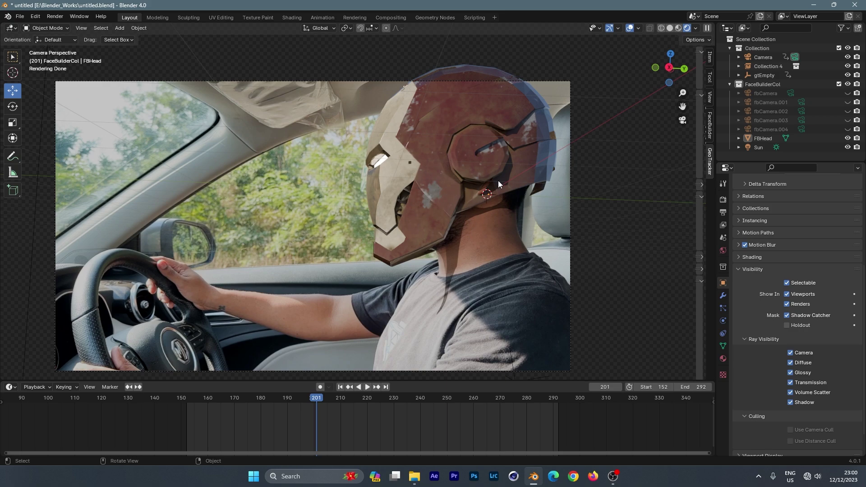
left_click(441, 128)
key("s")
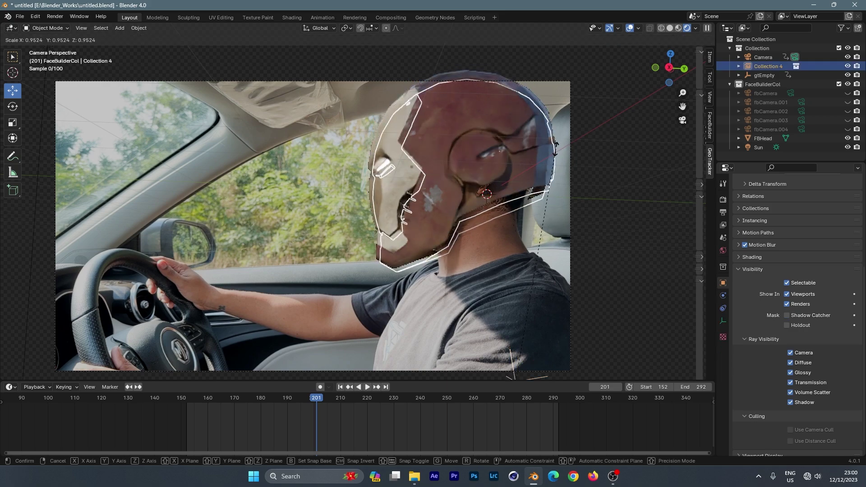
left_click(555, 149)
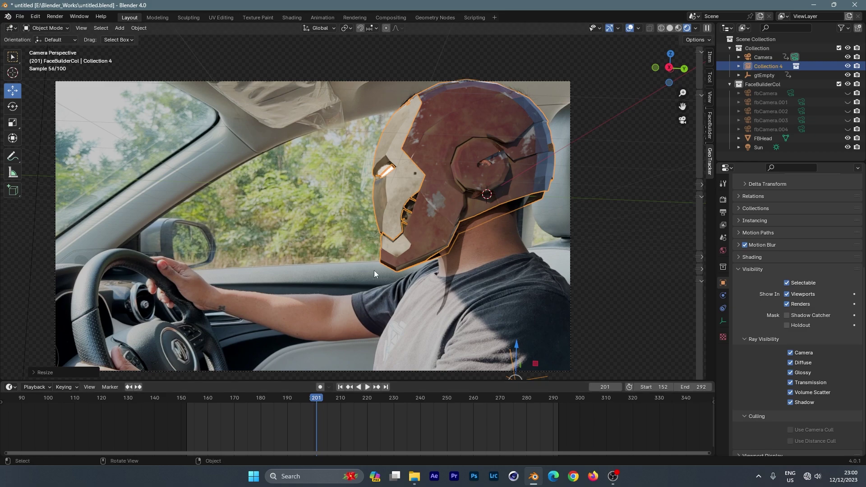
scroll(395, 274, "down", 1)
middle_click_drag(398, 273, 425, 269, "shift")
left_click(342, 185)
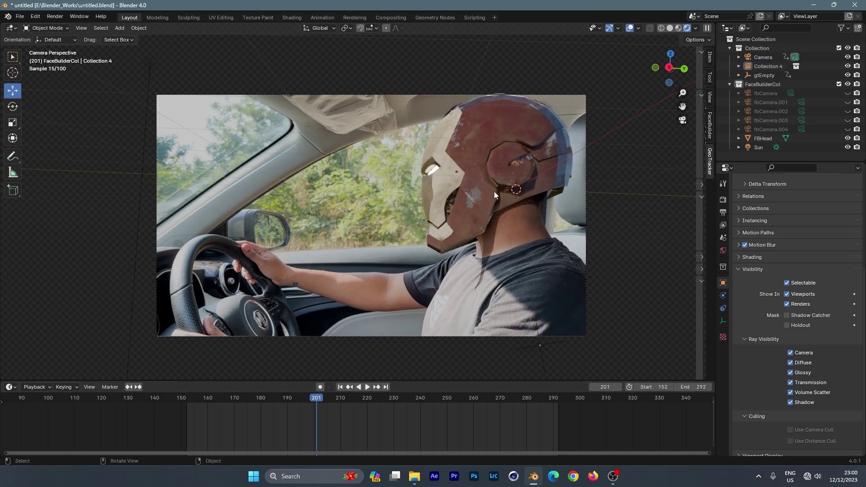
- Check the resized helmet's fit and shadow in rendered shading at frame 259
scroll(473, 185, "up", 1)
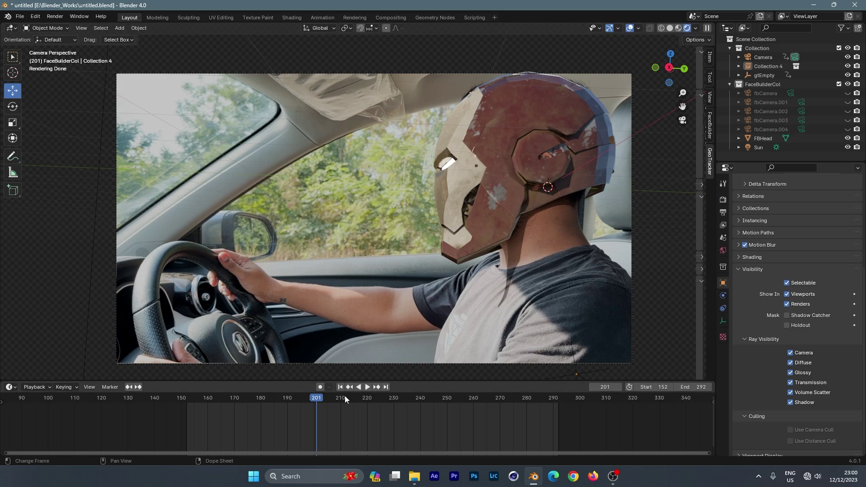
key("space")
left_click_drag(382, 403, 472, 404)
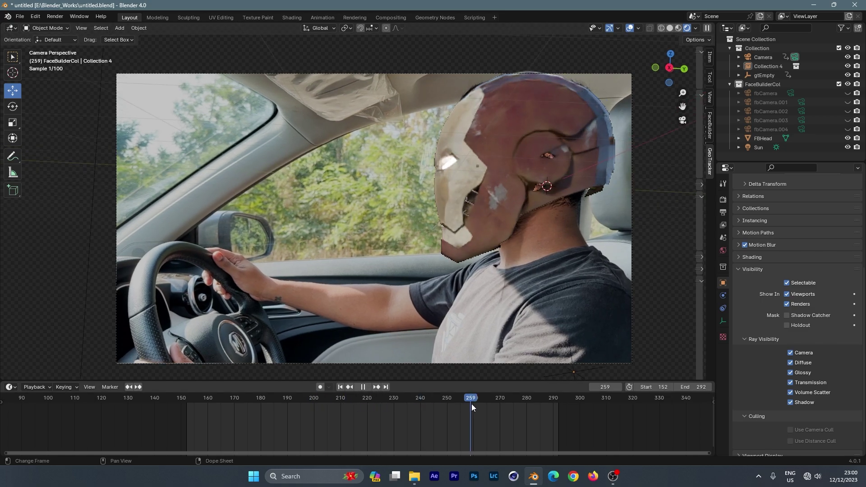
key("space")
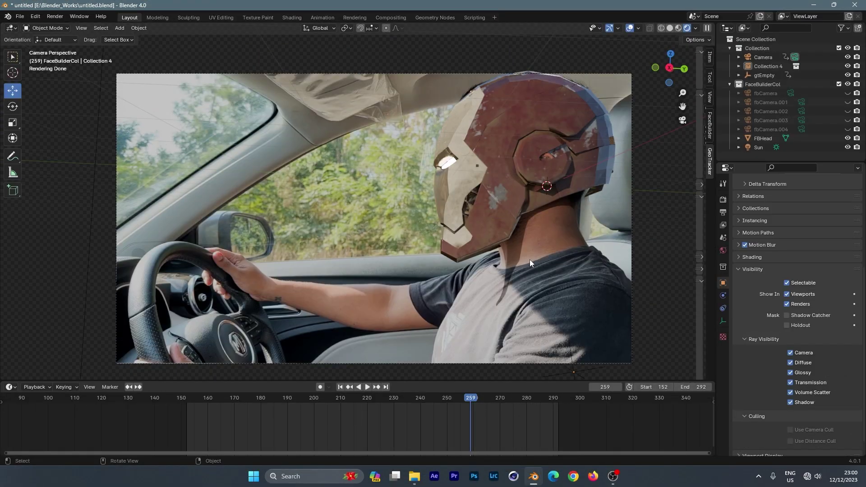
scroll(534, 172, "up", 3)
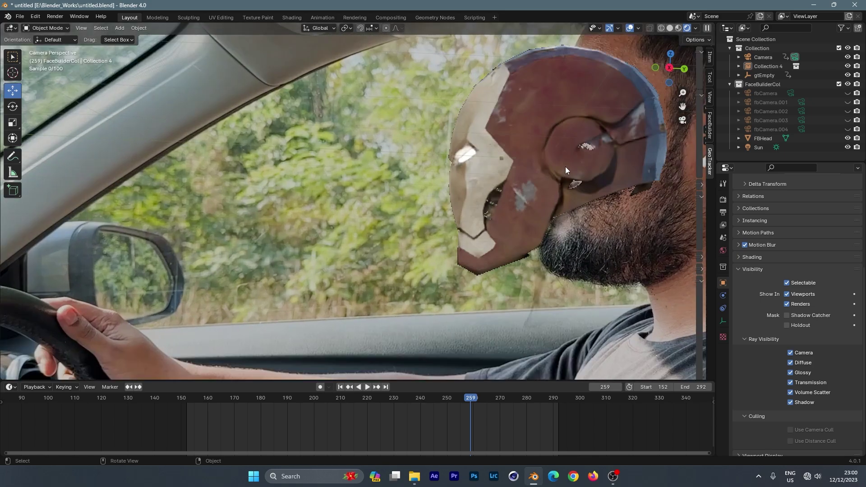